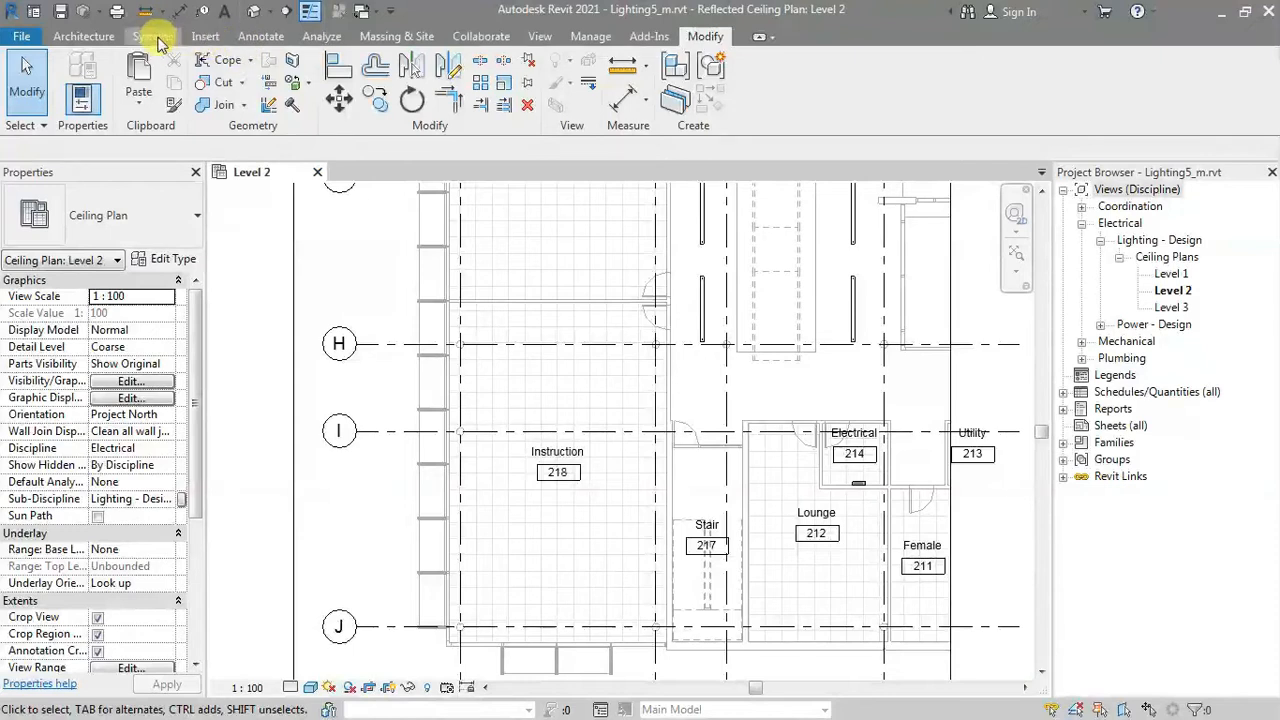
# Start placing a lighting fixture of type M_Plain Recessed Lighting Fixture 600x1200 - 120, hosted on a face
pyautogui.click(912, 90)
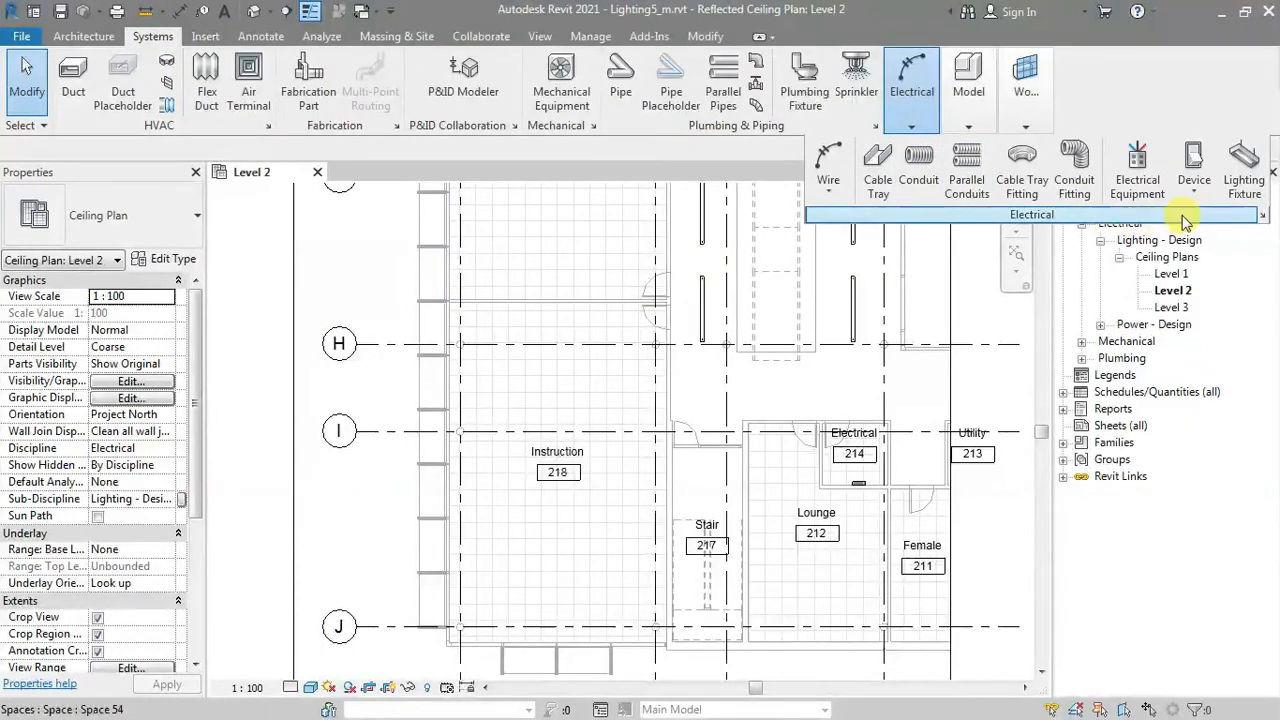
pyautogui.click(1246, 182)
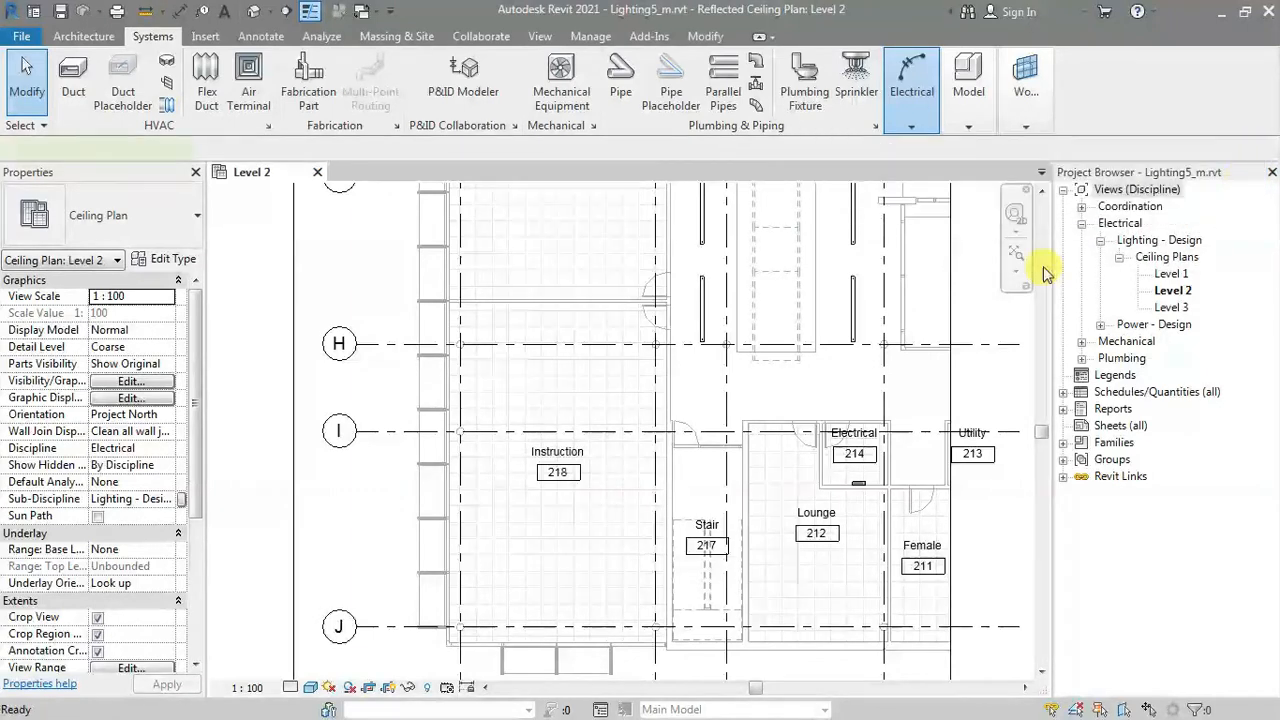
pyautogui.moveTo(607, 451); pyautogui.dragTo(667, 365, button='middle')
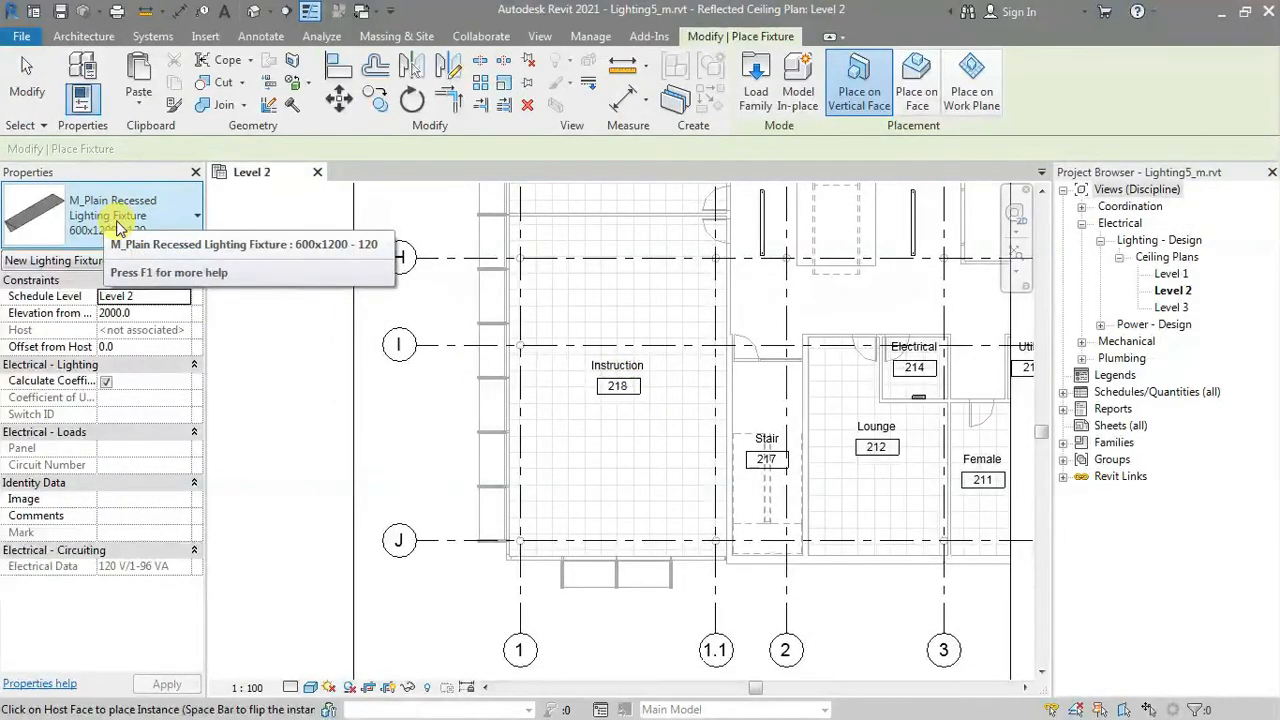
pyautogui.click(118, 226)
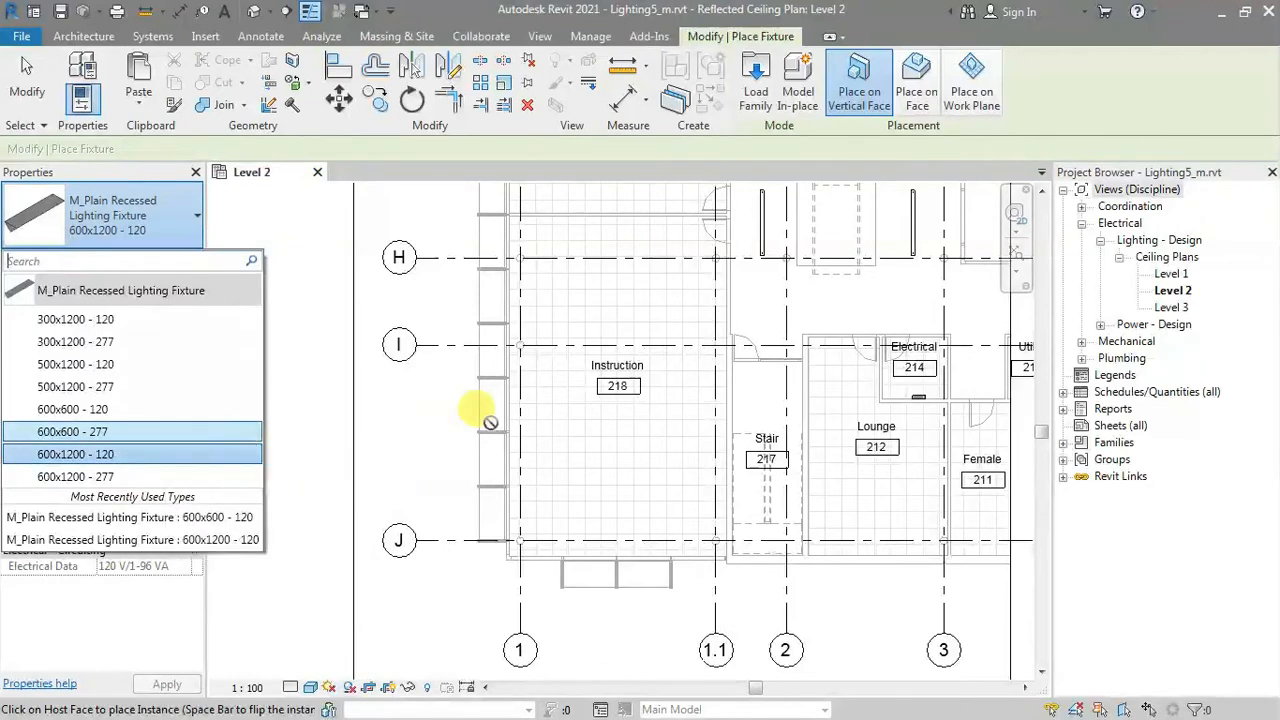
pyautogui.click(130, 456)
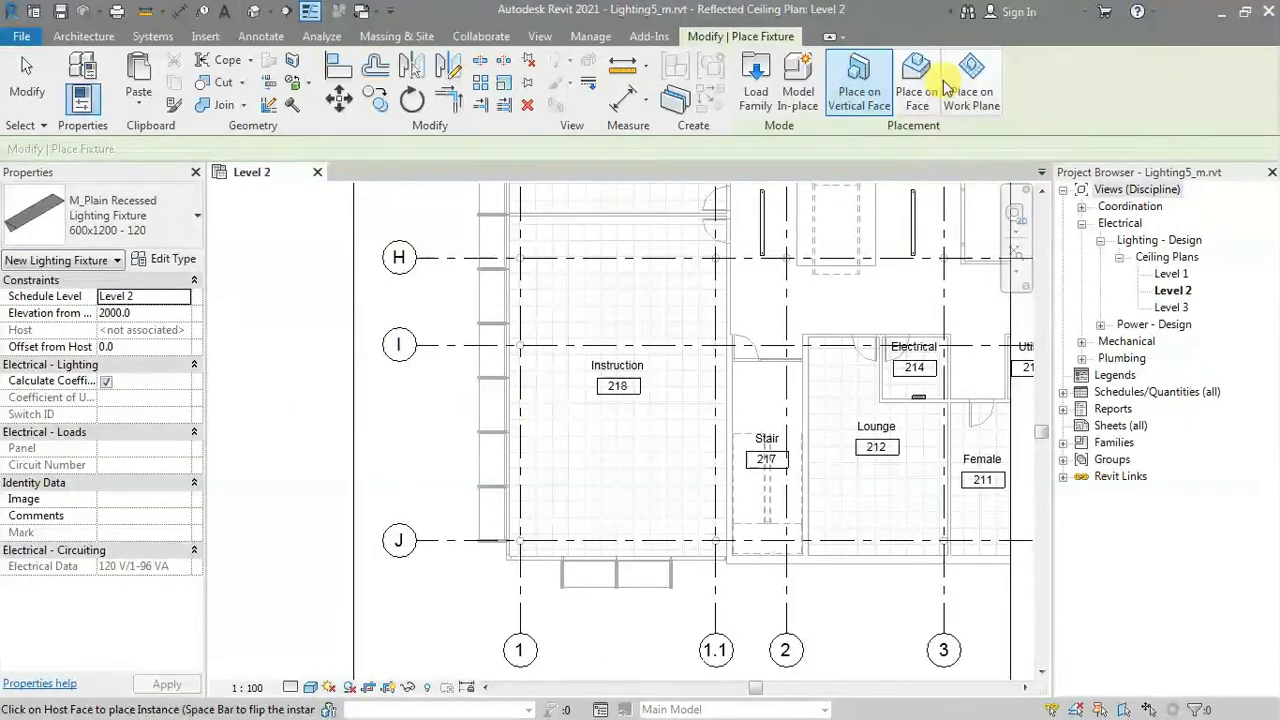
pyautogui.click(918, 100)
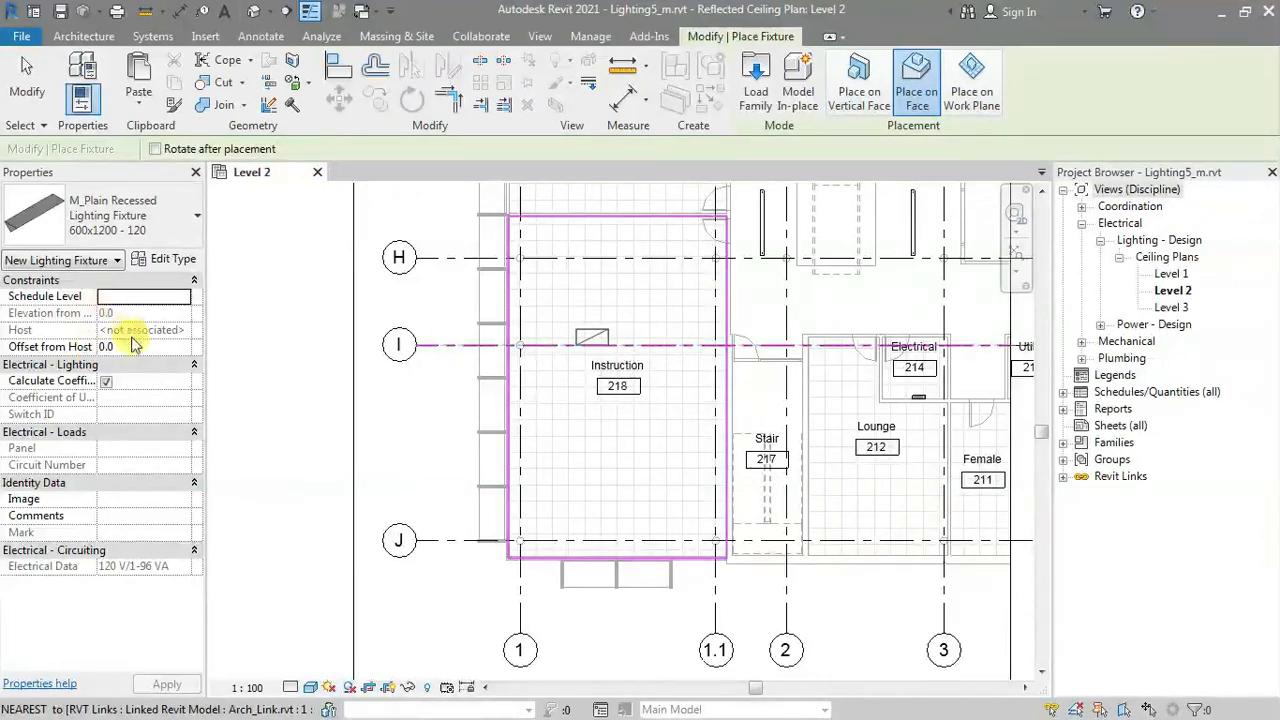
# Place two recessed fixtures side by side on the Instruction 218 ceiling grid, just above grid line J
pyautogui.scroll(2, 565, 488)
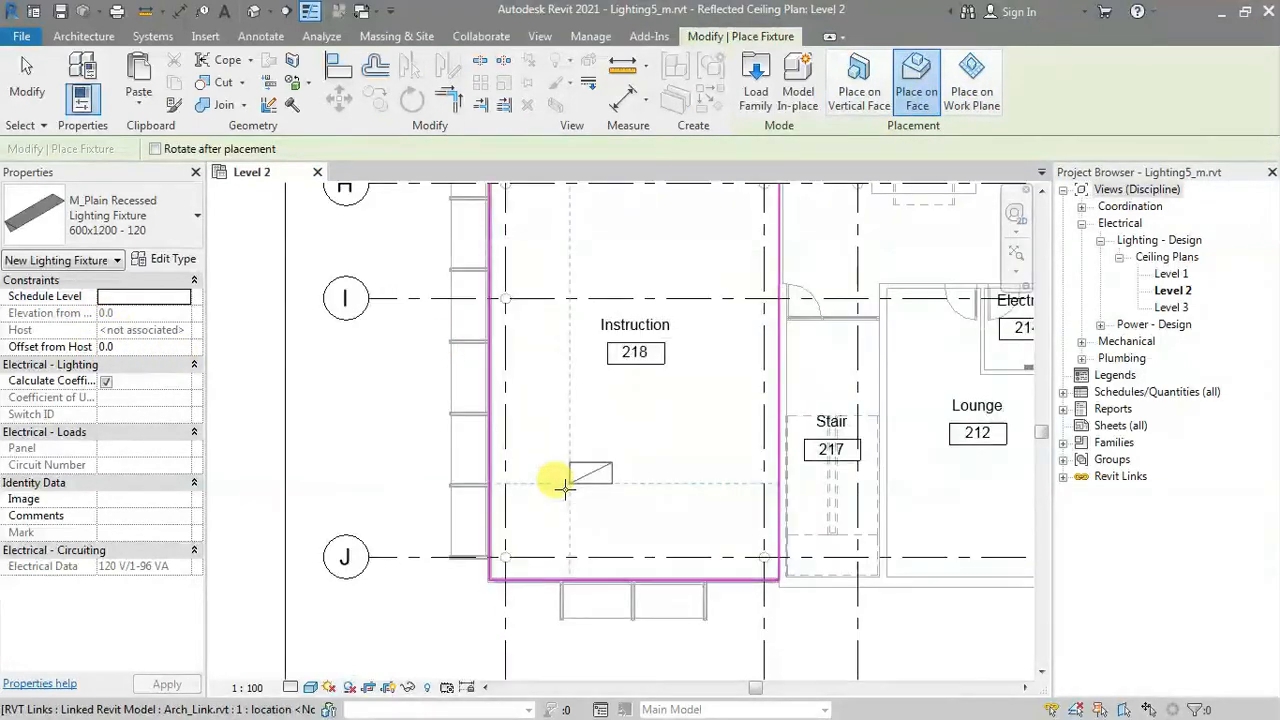
pyautogui.scroll(1, 565, 488)
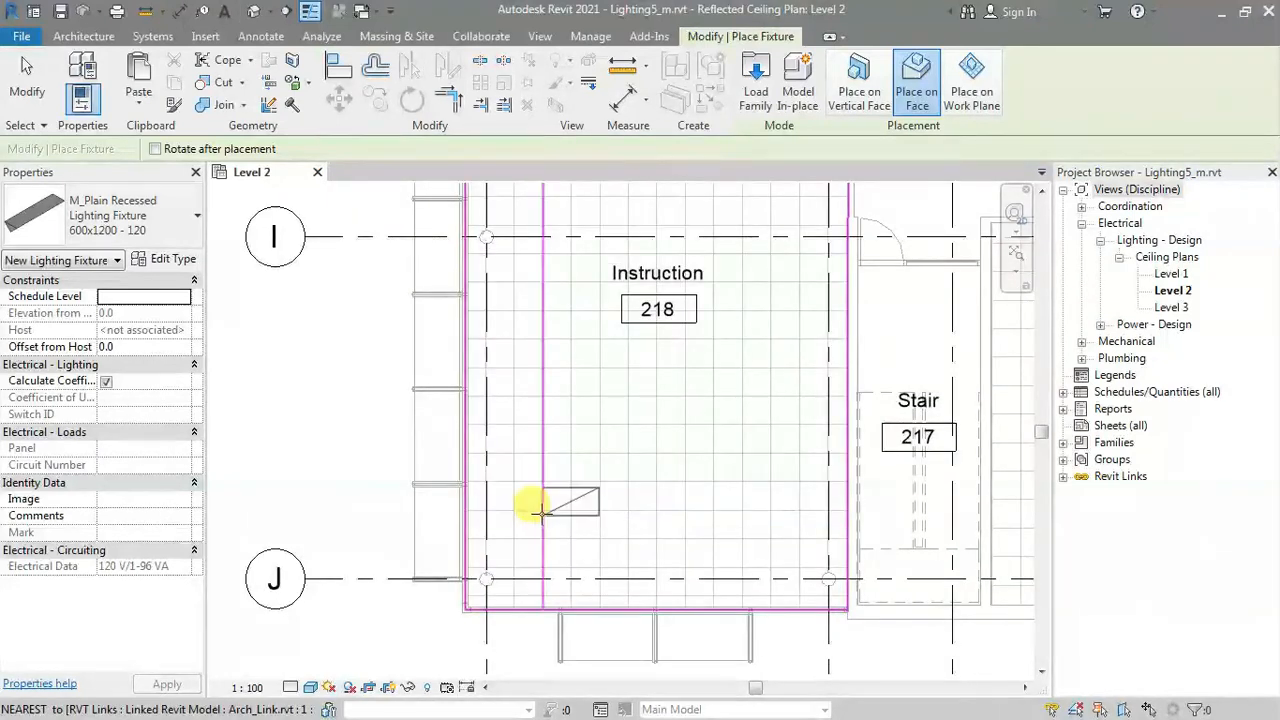
pyautogui.click(540, 508)
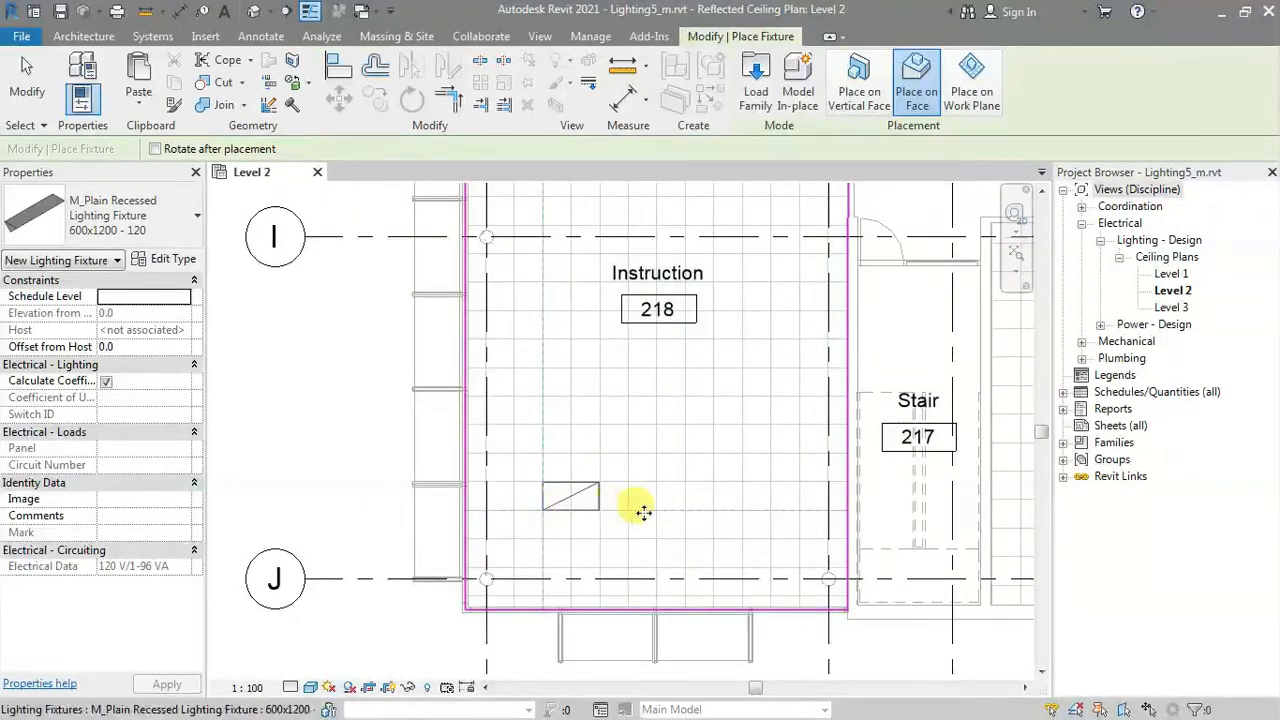
pyautogui.click(708, 507)
# Place a second row of two fixtures below the Instruction 218 room tag, aligned with the first row
pyautogui.scroll(-1, 714, 510)
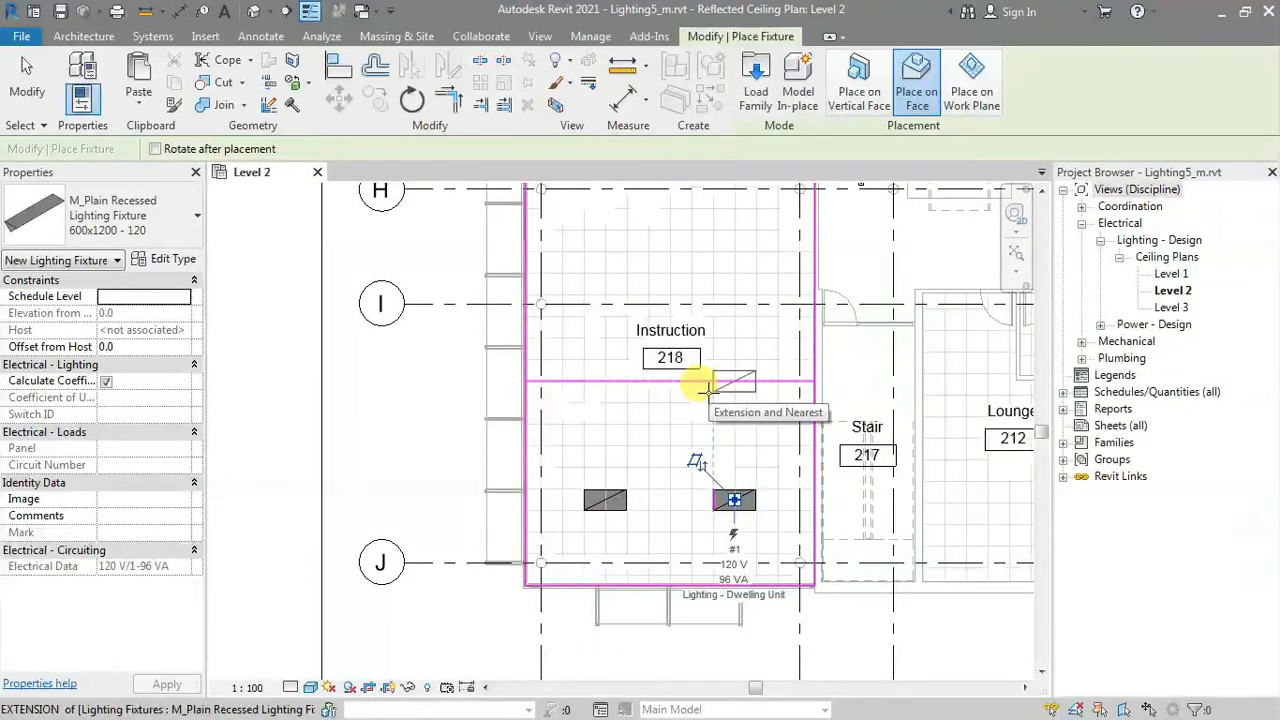
pyautogui.scroll(2, 710, 392)
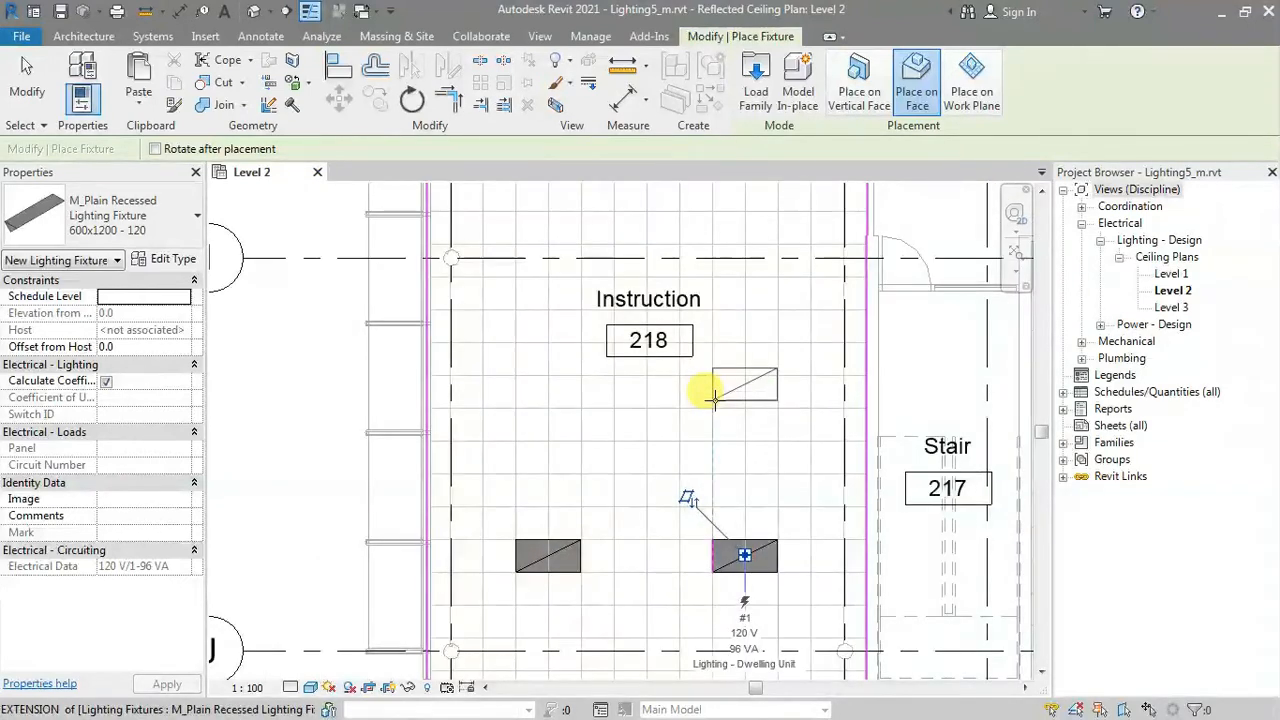
pyautogui.click(713, 403)
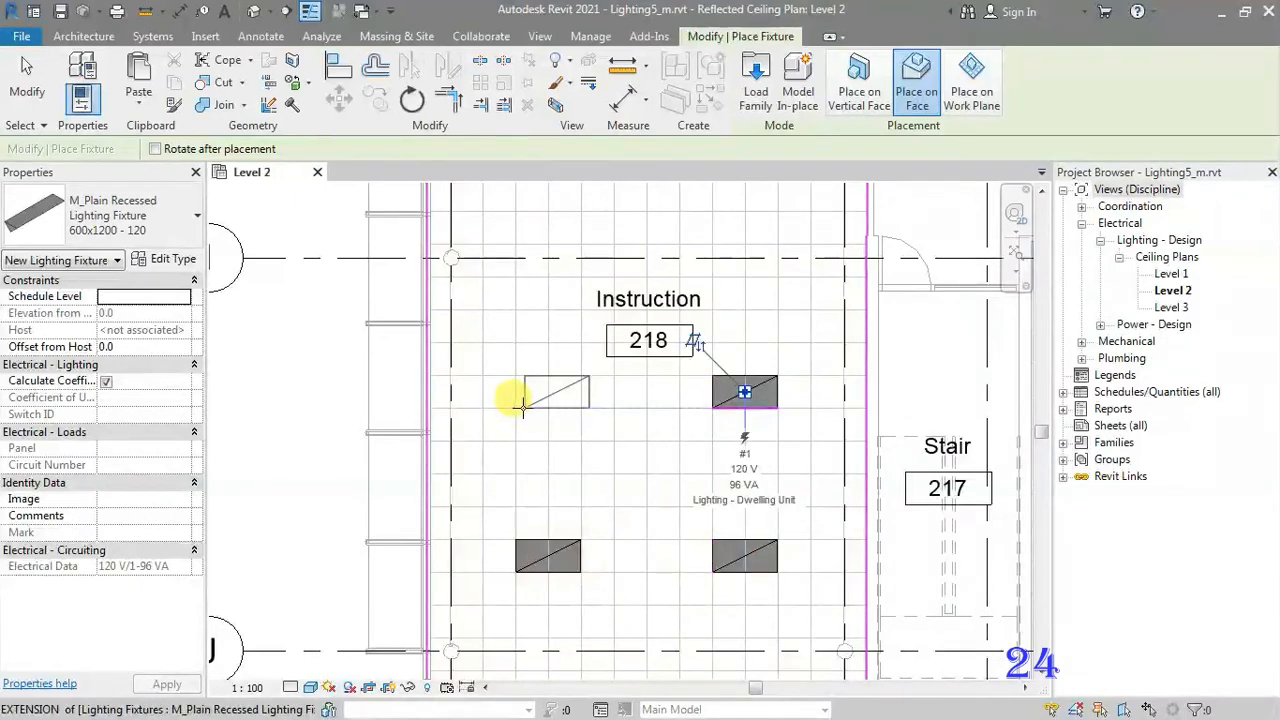
pyautogui.click(513, 403)
# Place a third row of two fixtures just above grid line I, in line with the existing columns
pyautogui.scroll(-3, 520, 380)
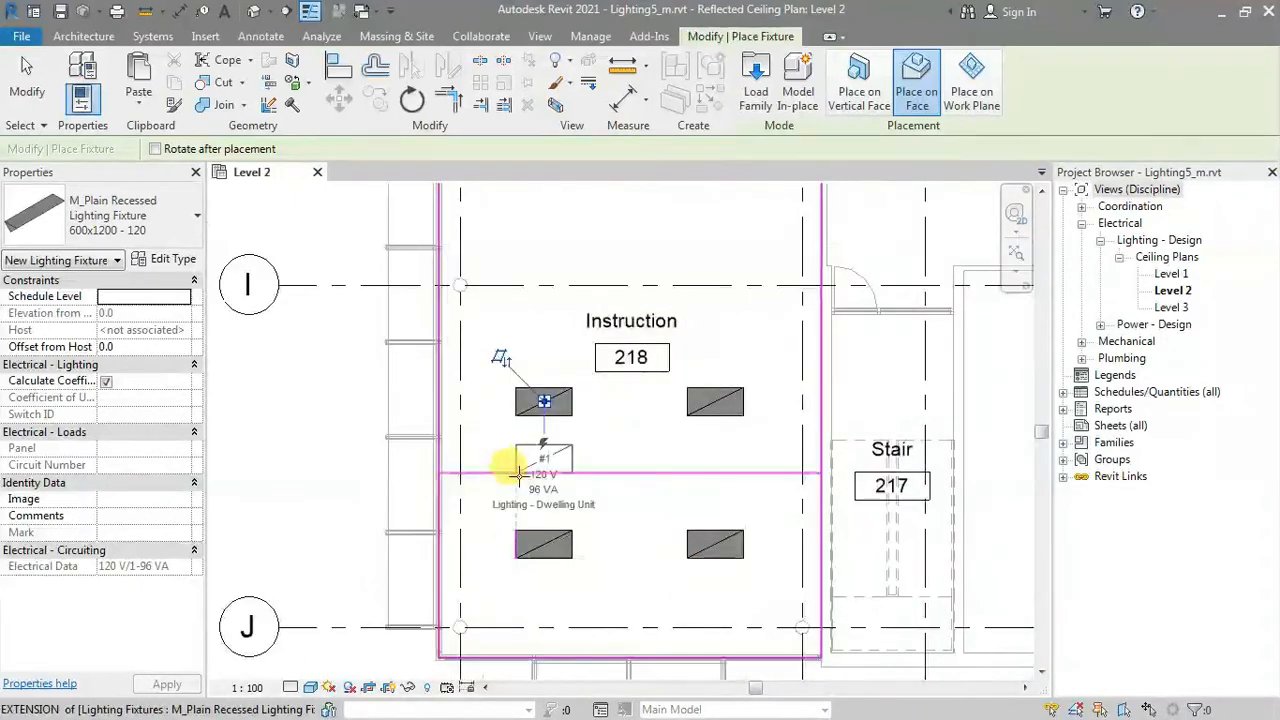
pyautogui.scroll(1, 520, 333)
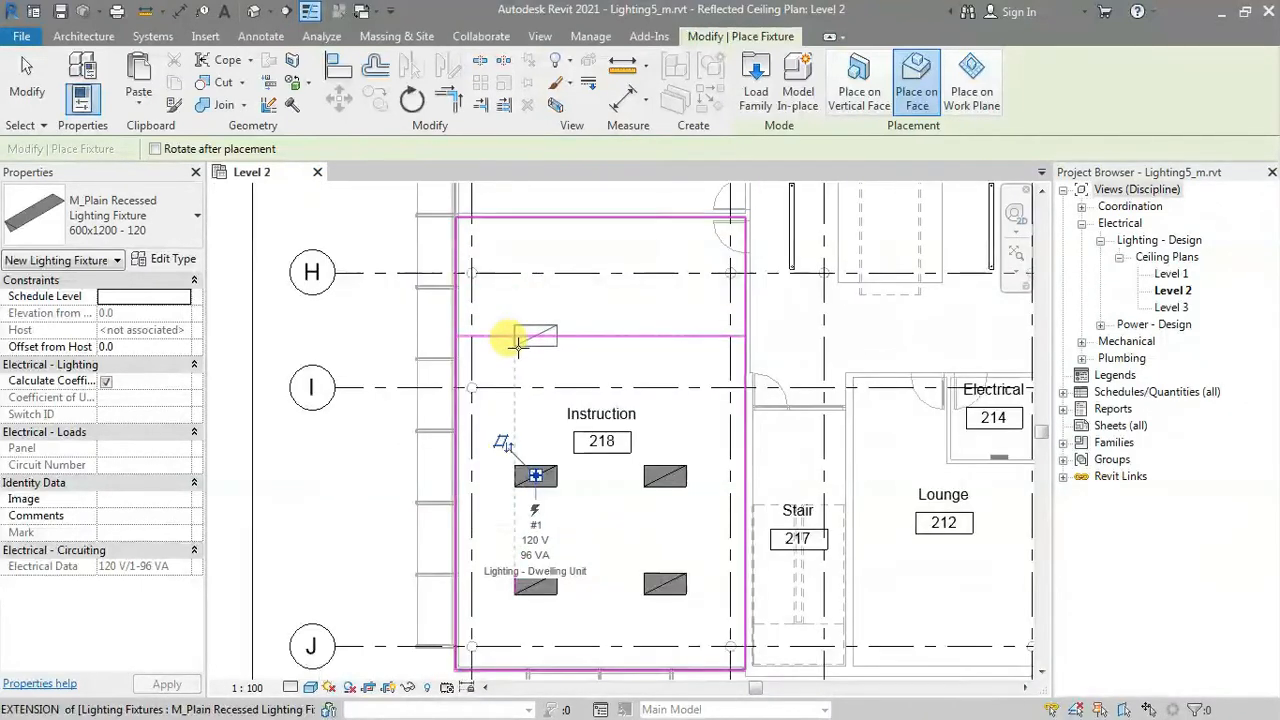
pyautogui.scroll(2, 518, 333)
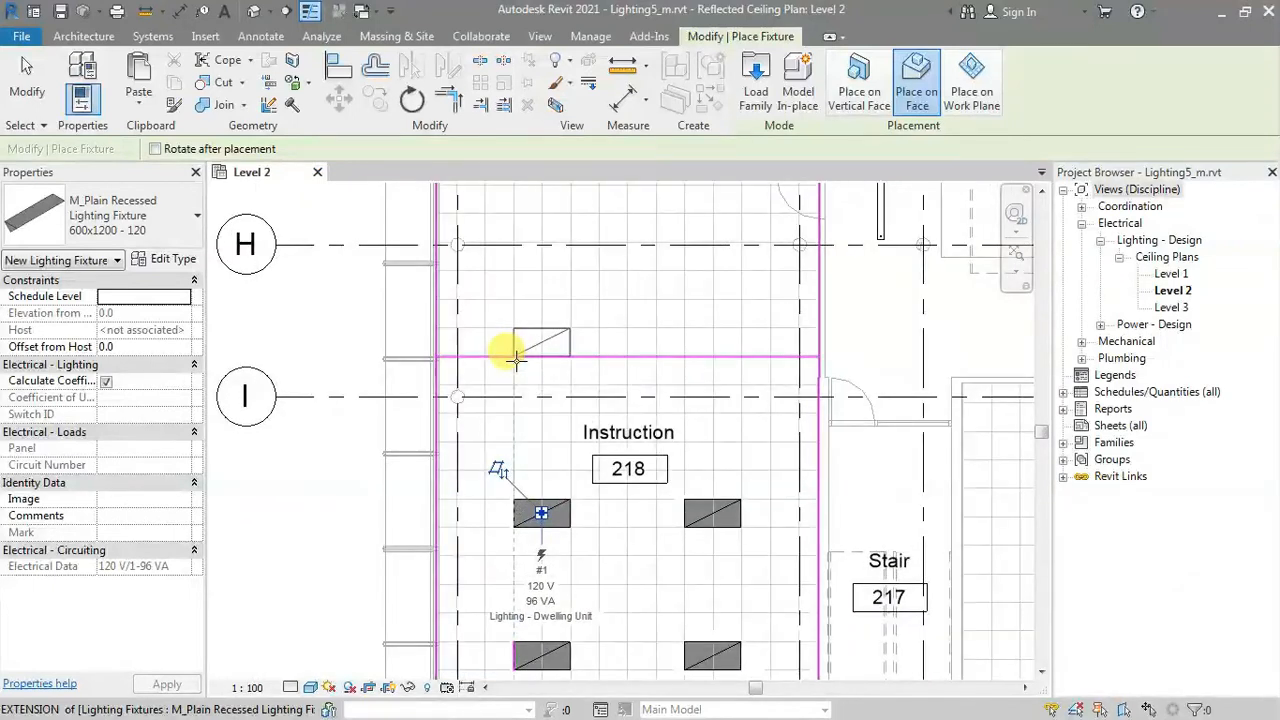
pyautogui.click(511, 356)
pyautogui.click(680, 350)
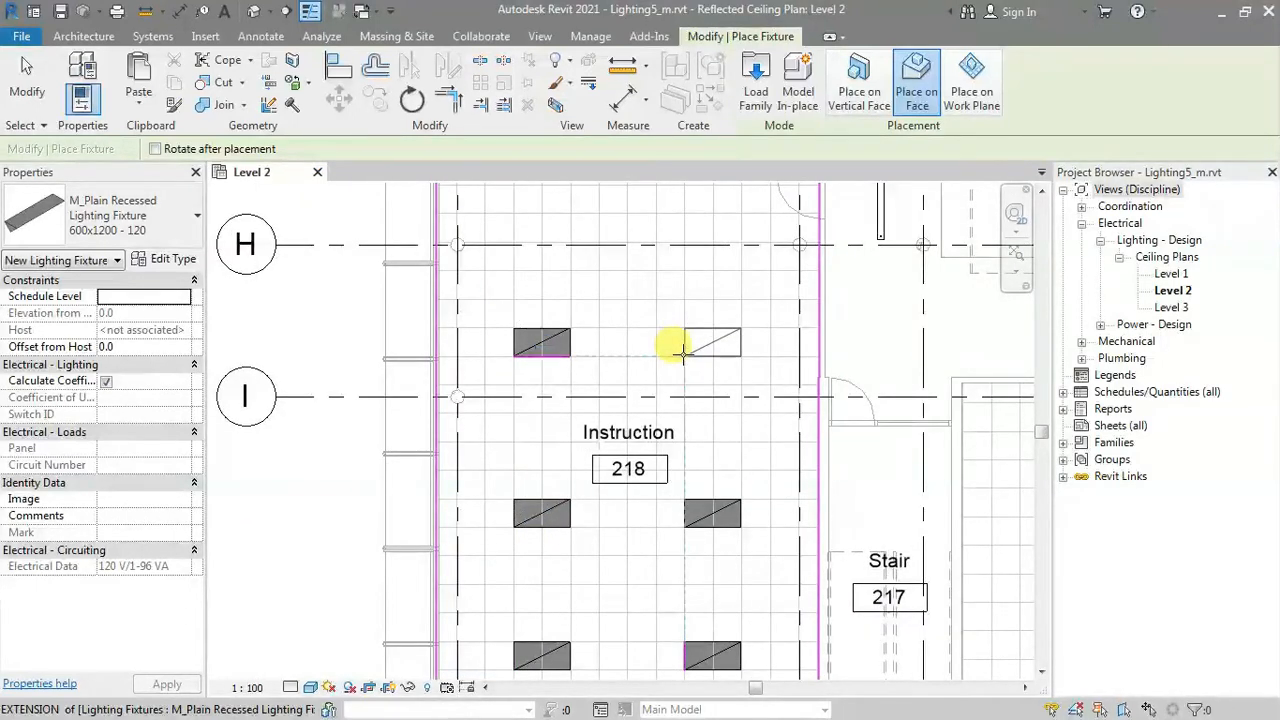
# Place a fourth row of two fixtures just above grid line H and finish placing fixtures
pyautogui.scroll(-2, 614, 343)
pyautogui.scroll(1, 580, 298)
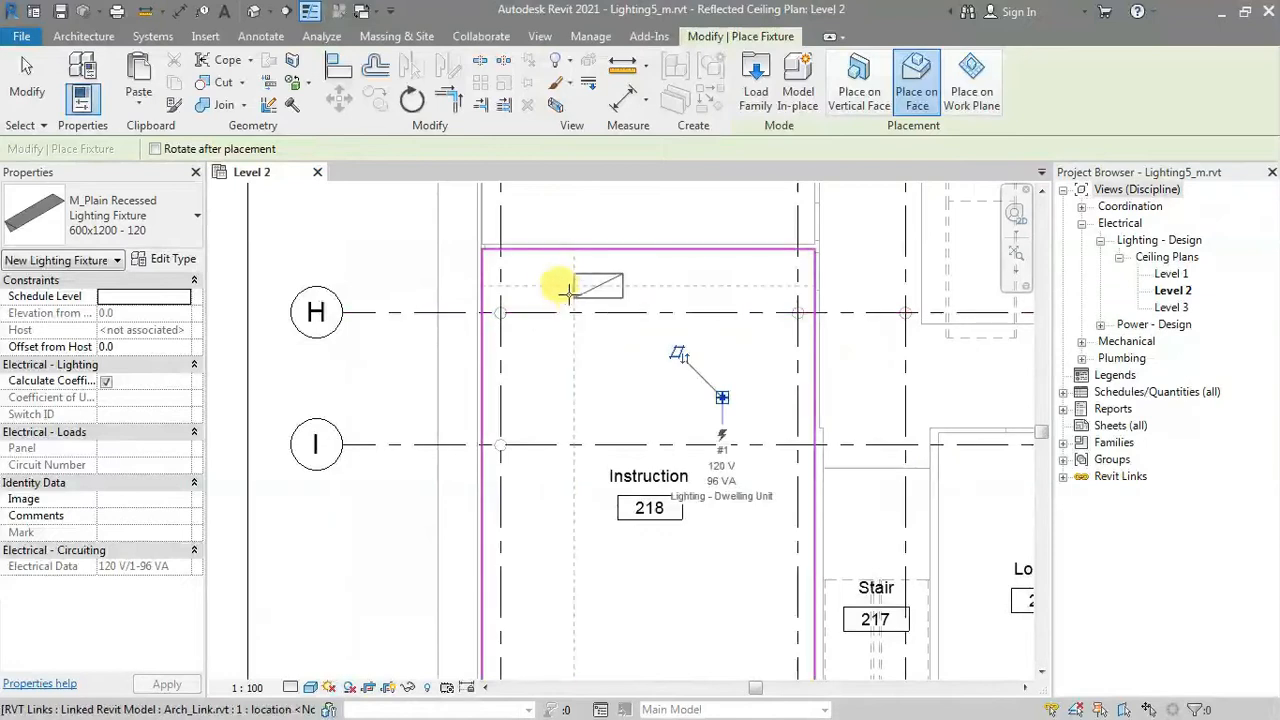
pyautogui.click(549, 289)
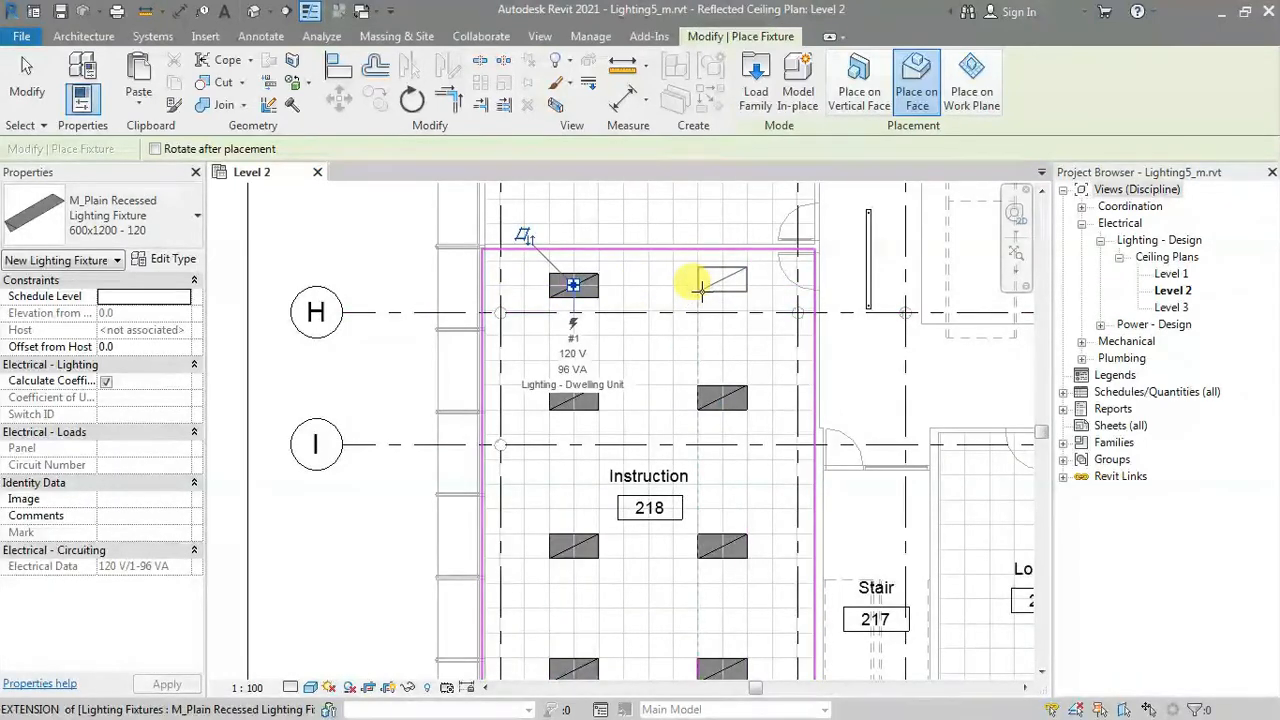
pyautogui.click(697, 287)
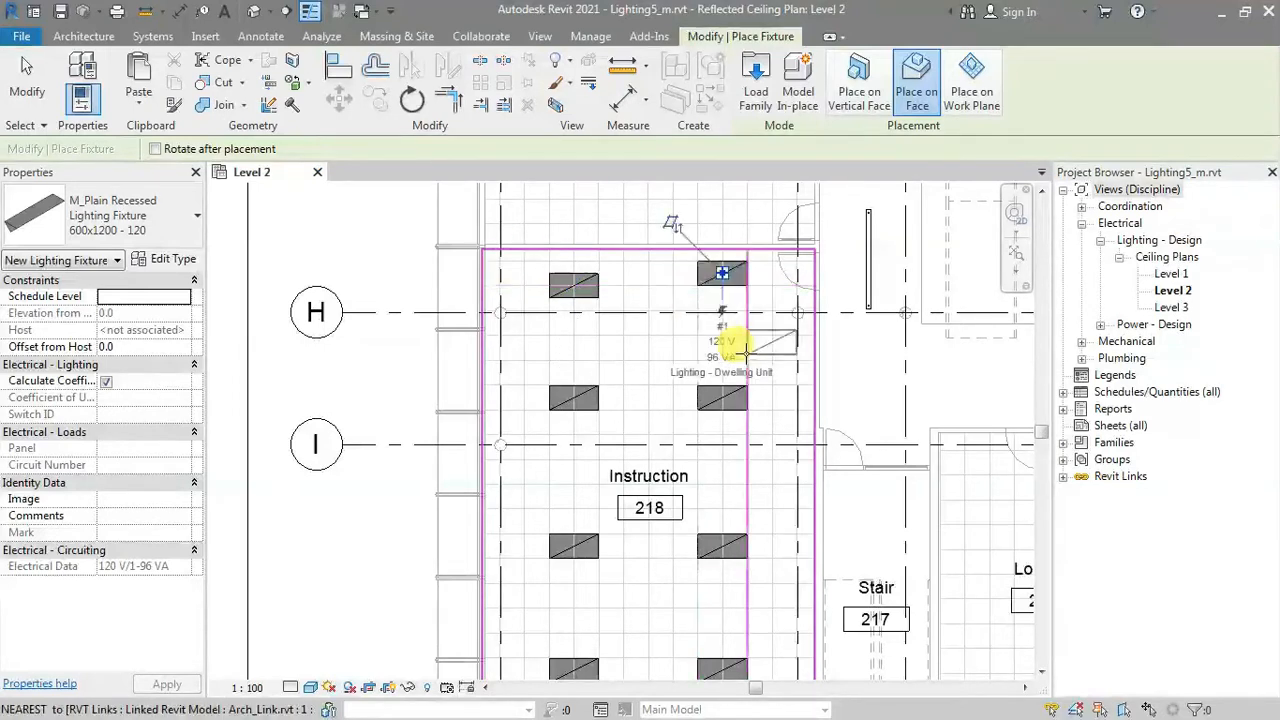
pyautogui.press('Escape')
pyautogui.press('Escape')
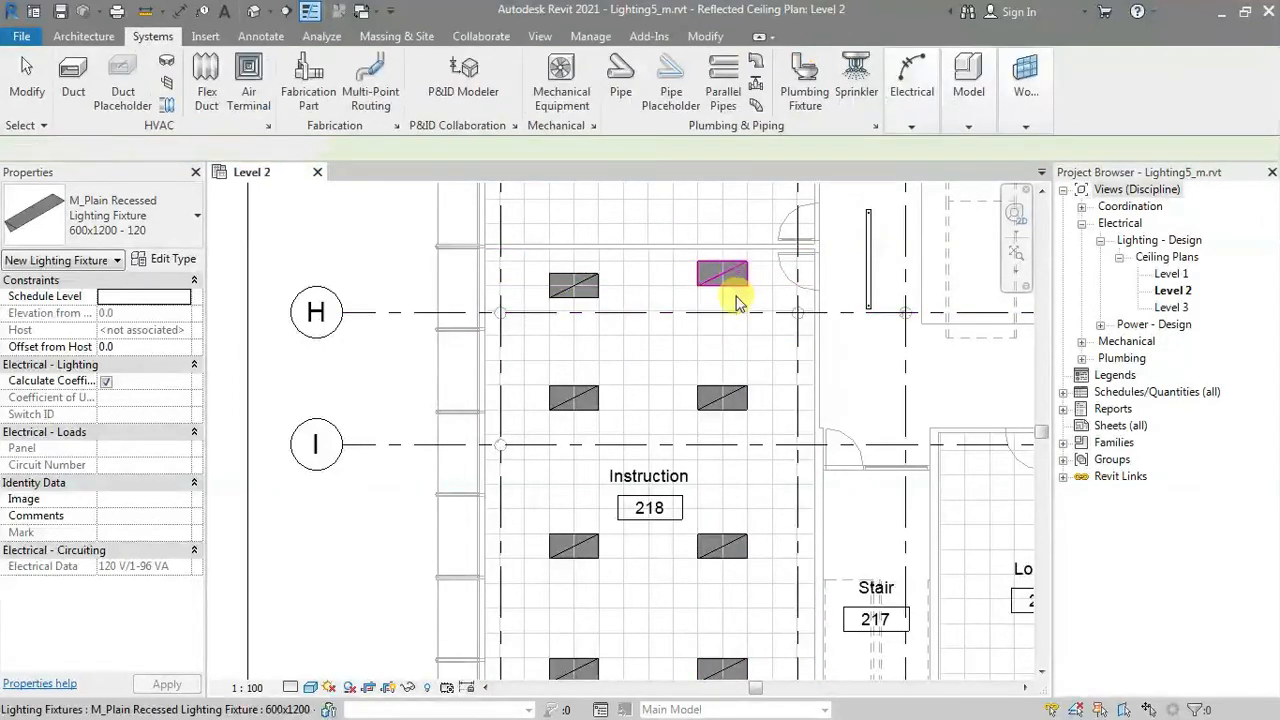
pyautogui.click(722, 273)
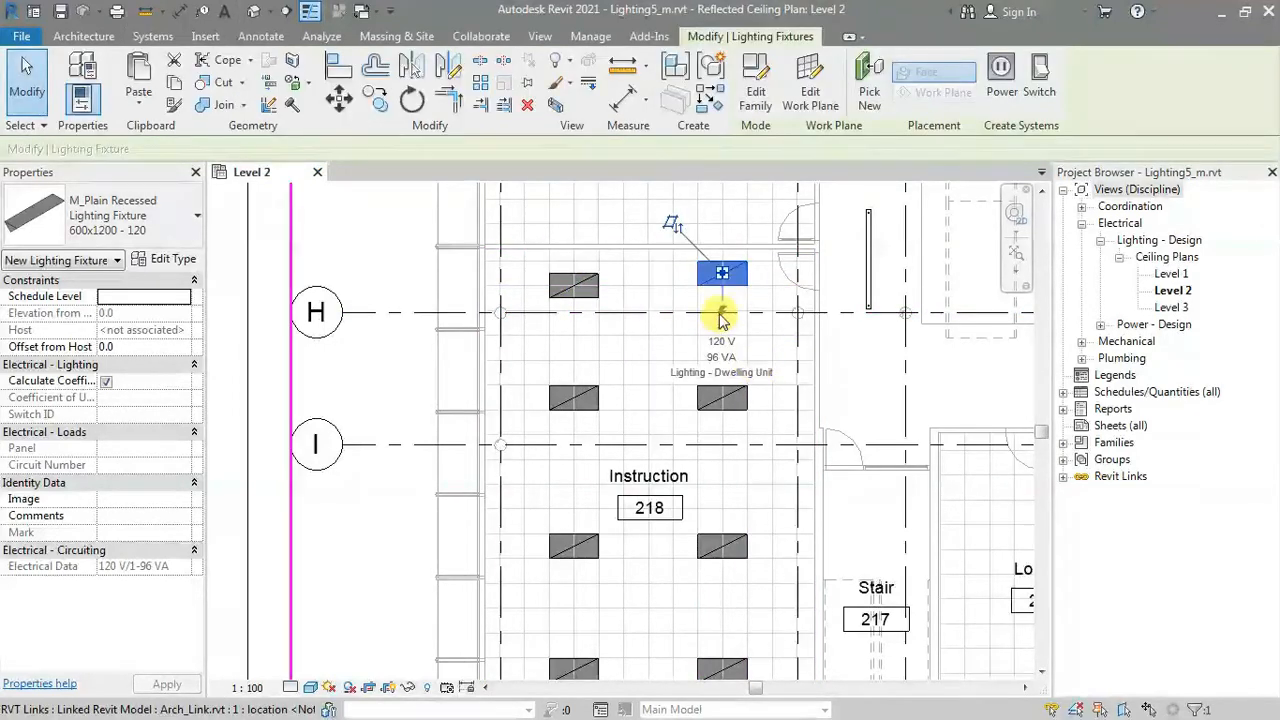
pyautogui.press('Escape')
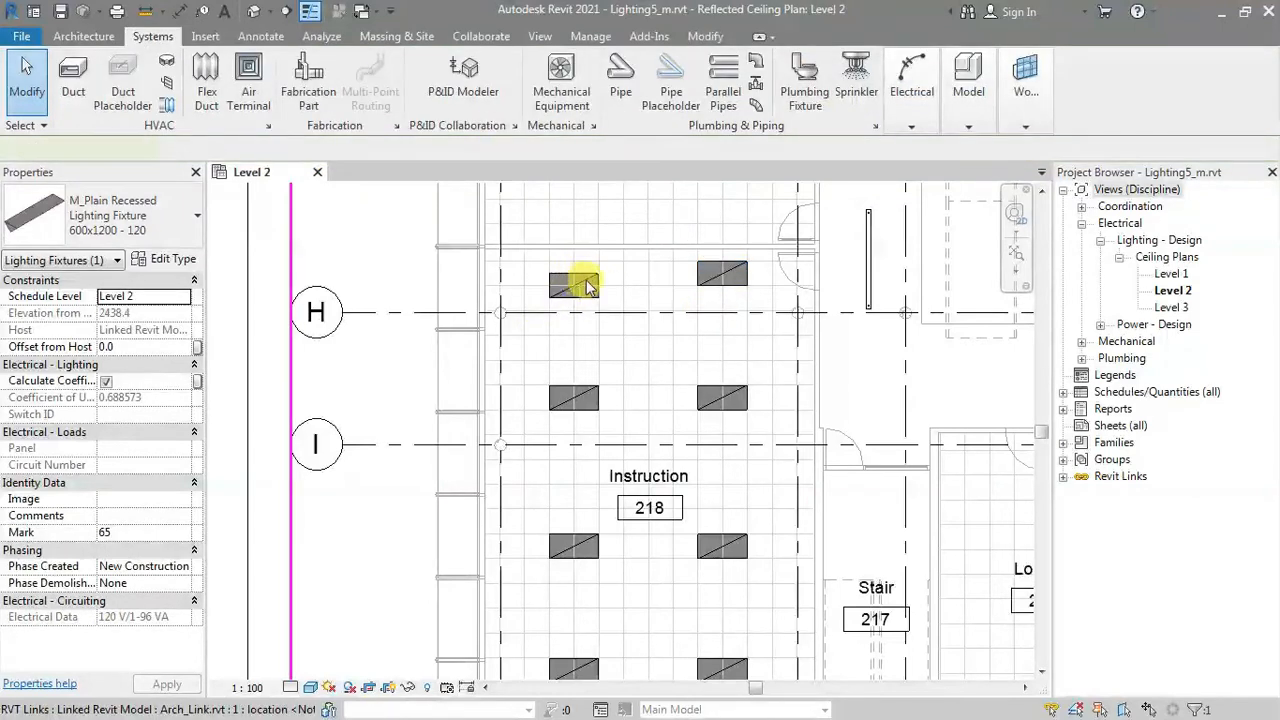
pyautogui.click(610, 287)
pyautogui.press('Escape')
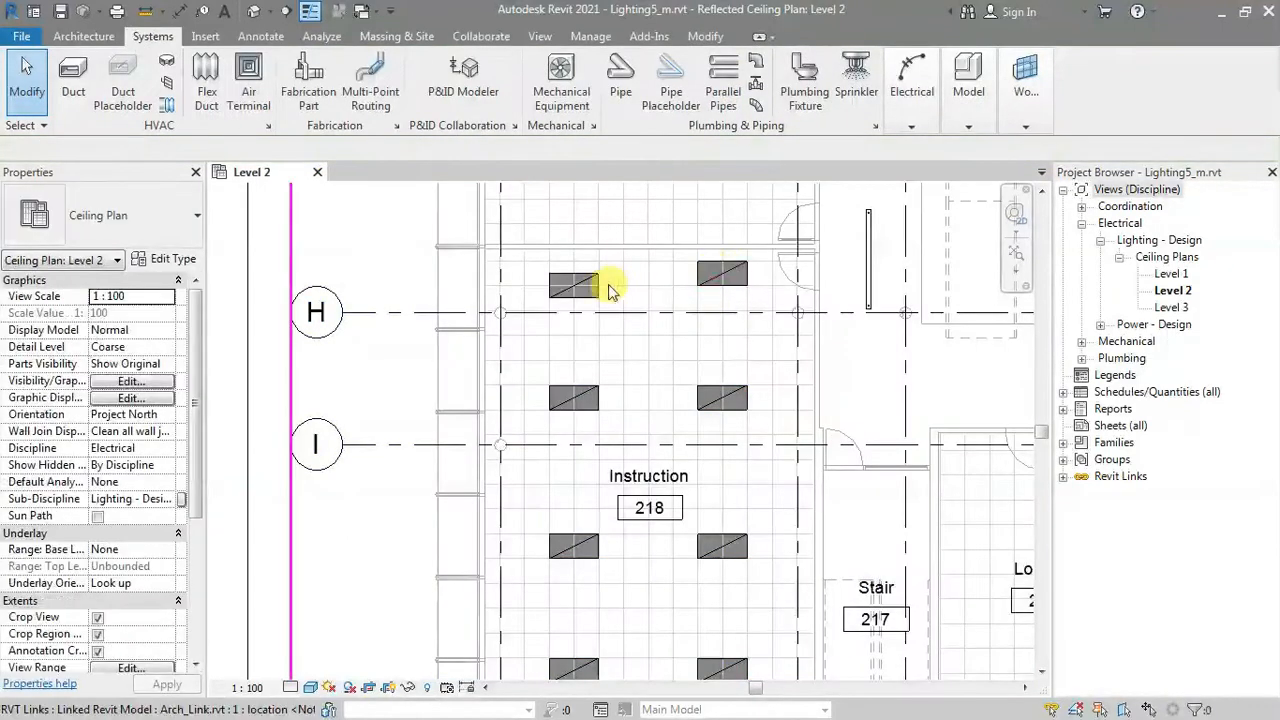
# Move the left fixture above grid line H straight up to the next ceiling grid line, level with its neighbour
pyautogui.click(588, 289)
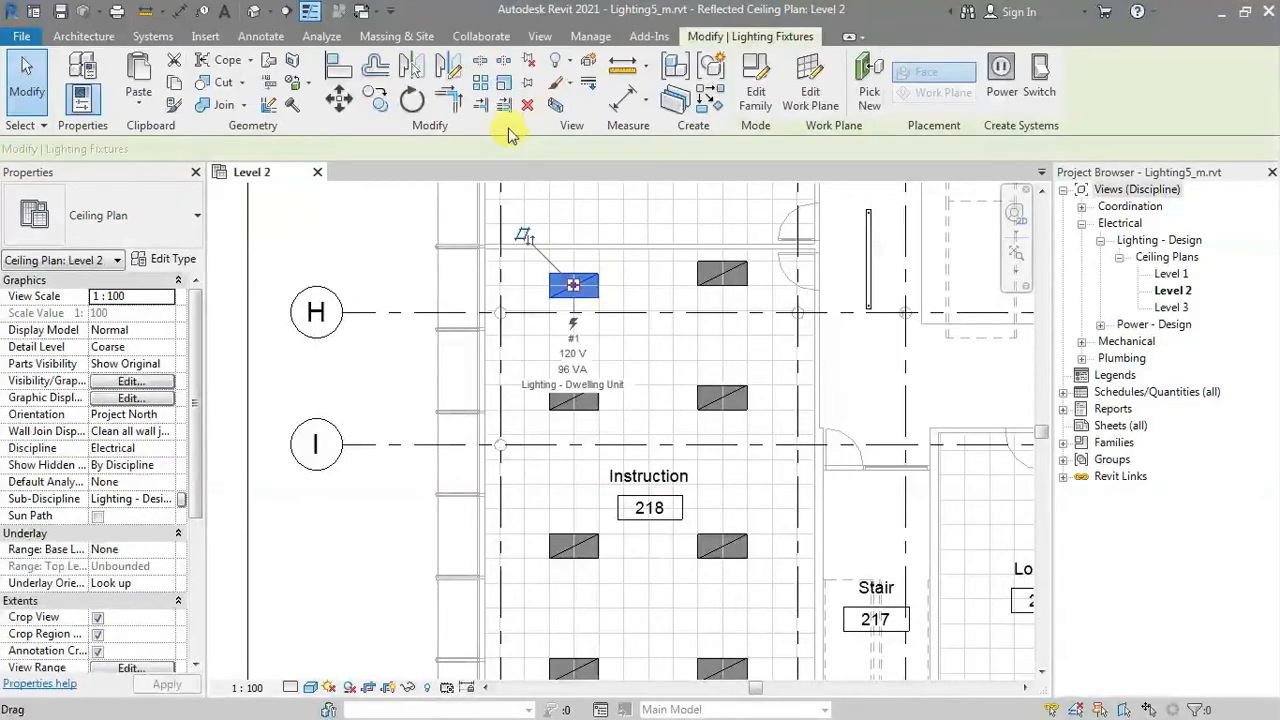
pyautogui.scroll(2, 577, 264)
pyautogui.scroll(1, 575, 262)
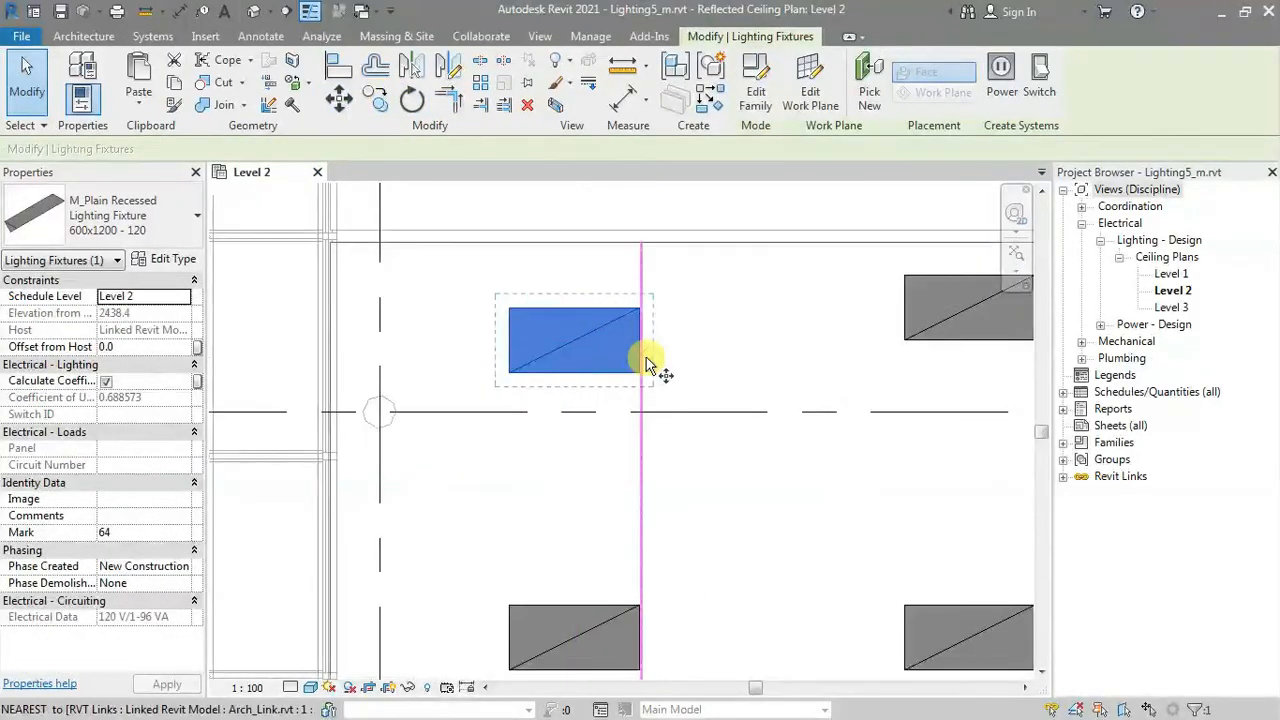
pyautogui.press('m')
pyautogui.press('v')
pyautogui.click(639, 308)
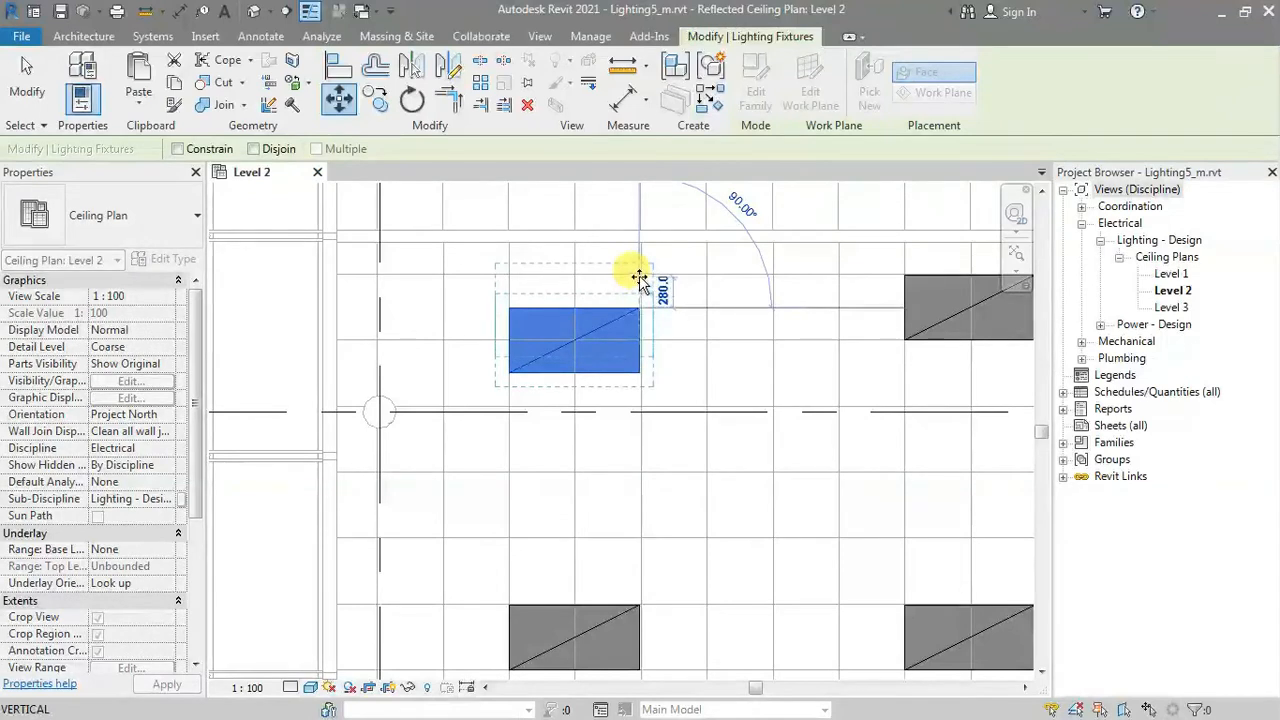
pyautogui.click(639, 275)
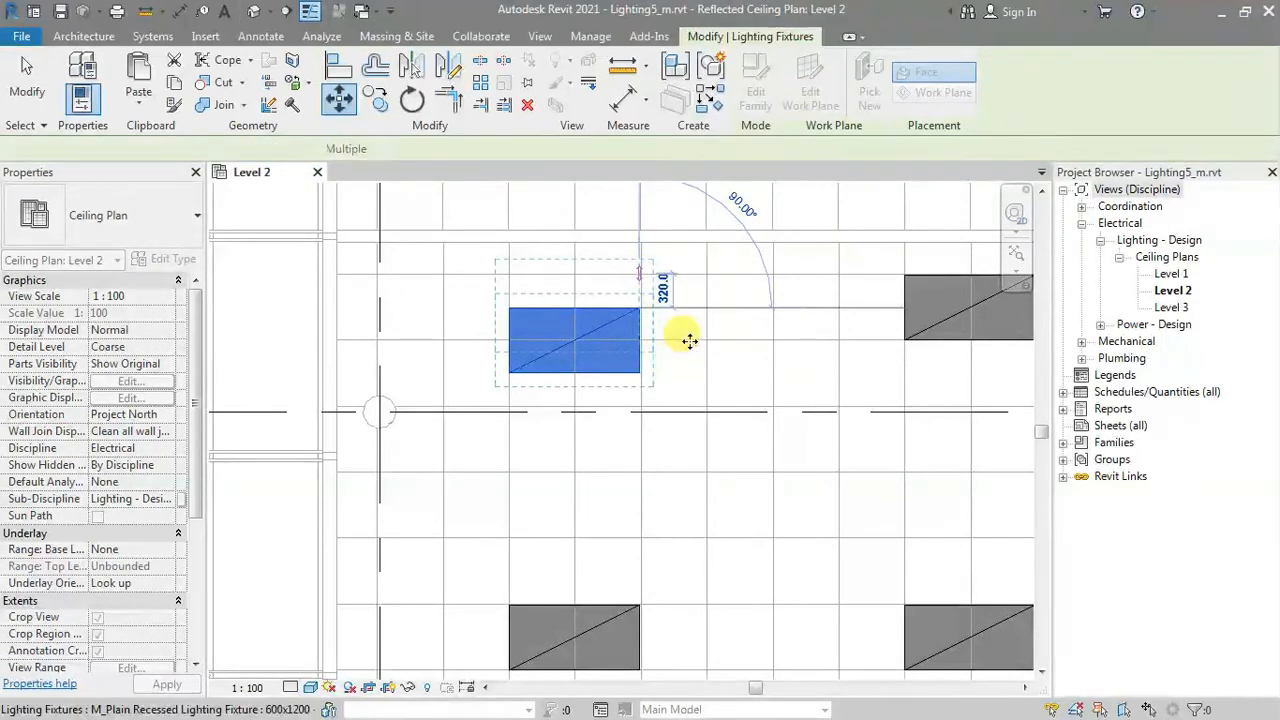
pyautogui.press('Escape')
# Start placing a lighting device of type M_Lighting Switches Single Pole
pyautogui.scroll(-5, 640, 291)
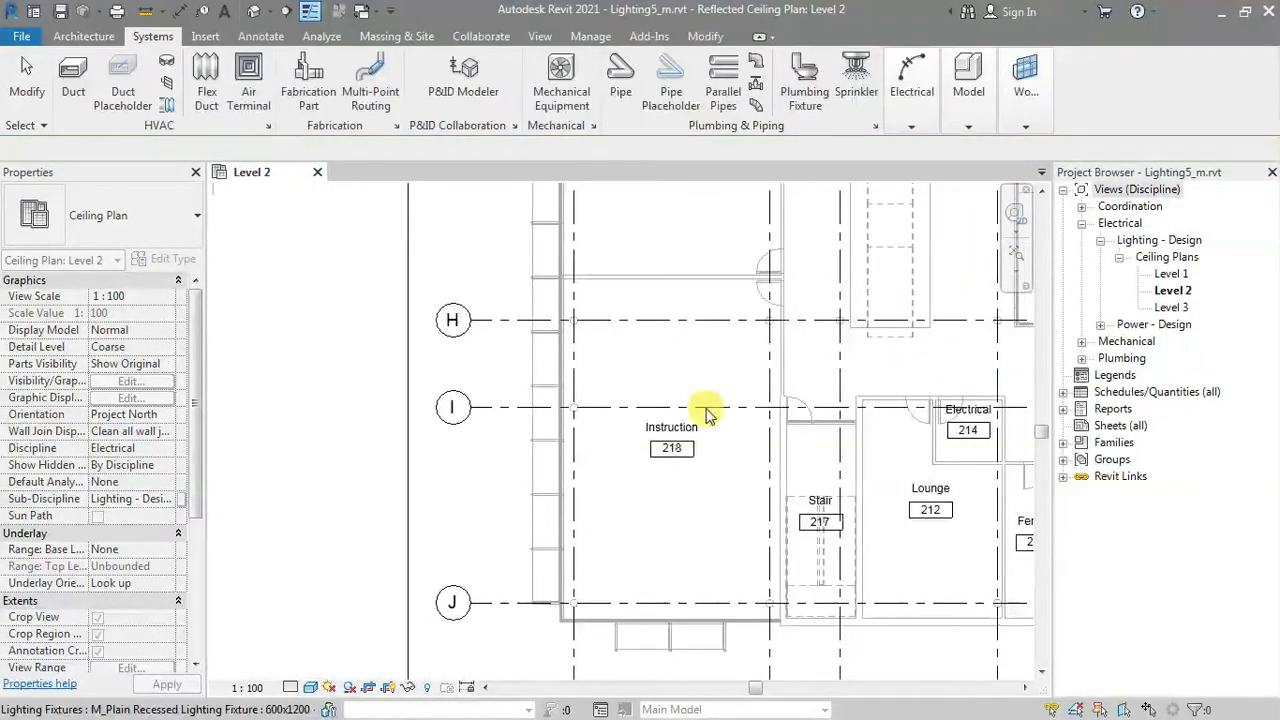
pyautogui.scroll(2, 686, 408)
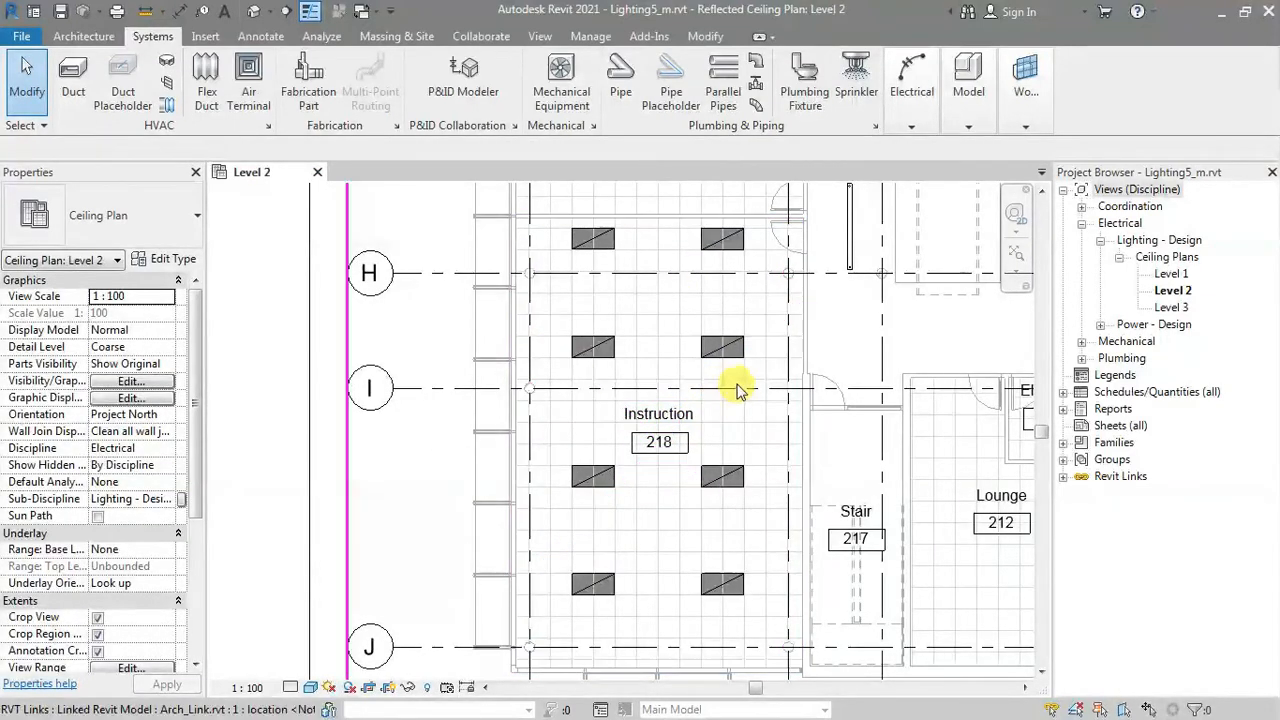
pyautogui.click(918, 126)
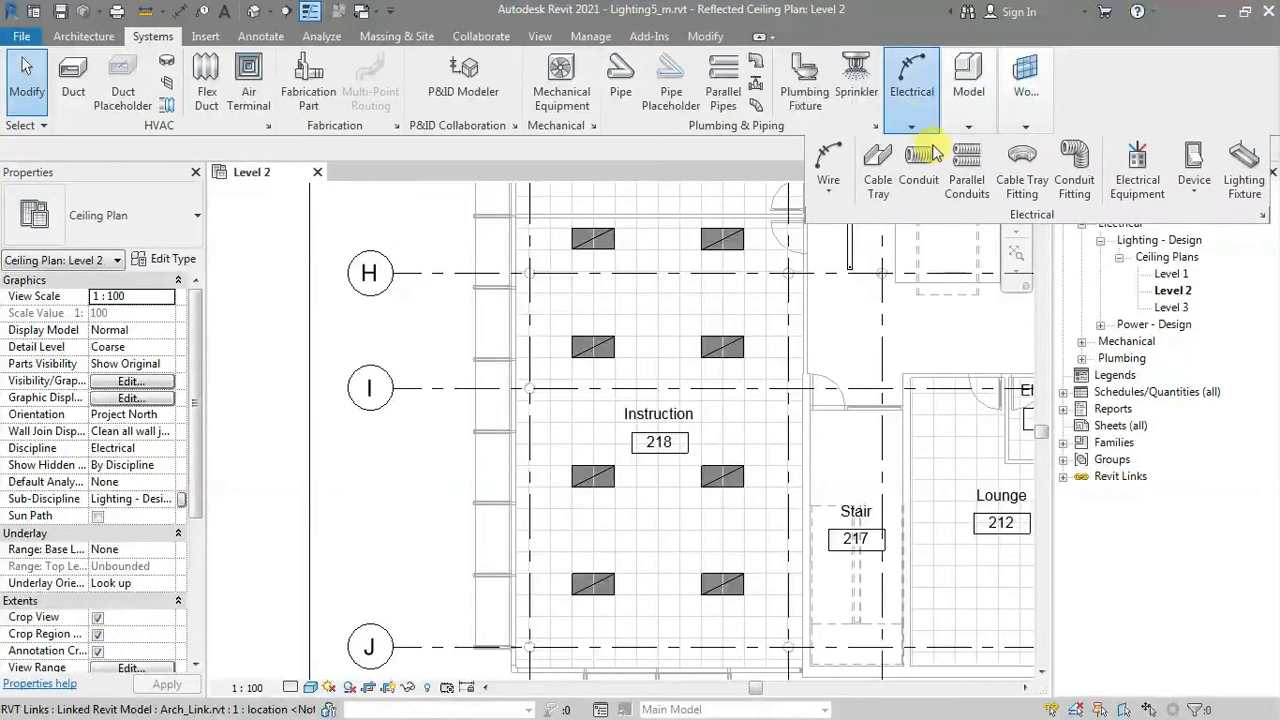
pyautogui.click(1210, 190)
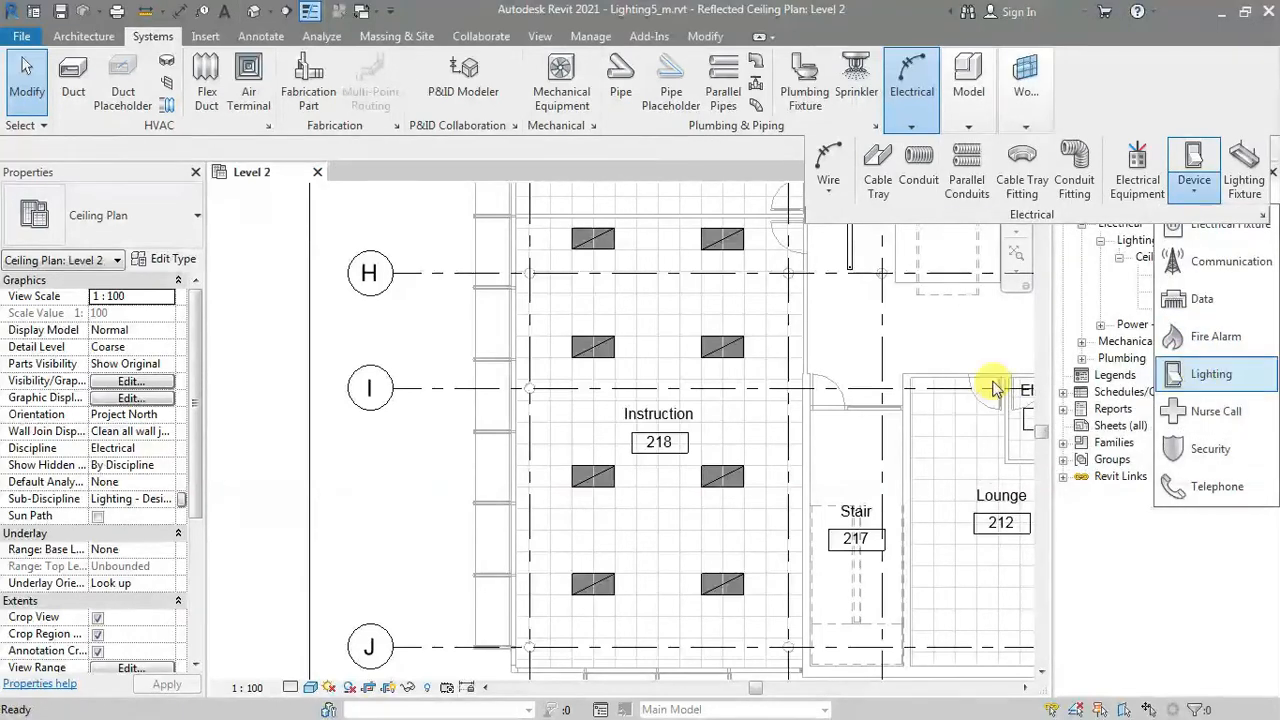
pyautogui.click(1199, 386)
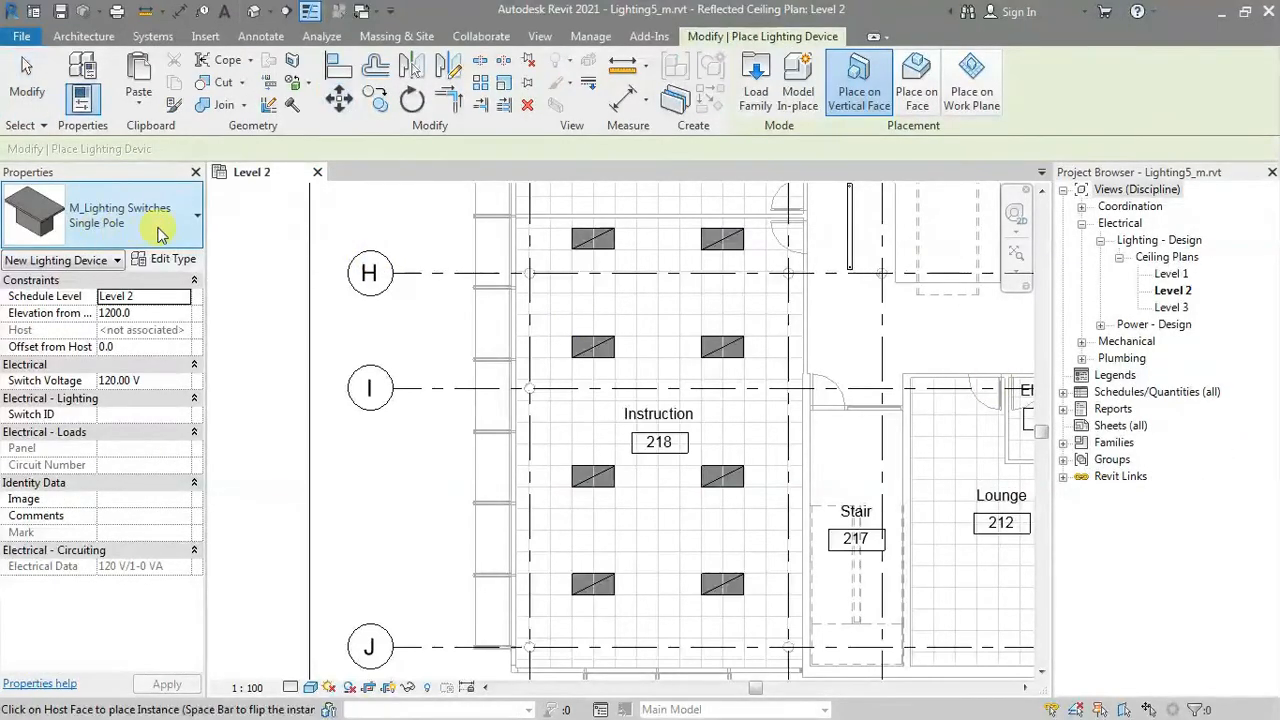
pyautogui.click(159, 233)
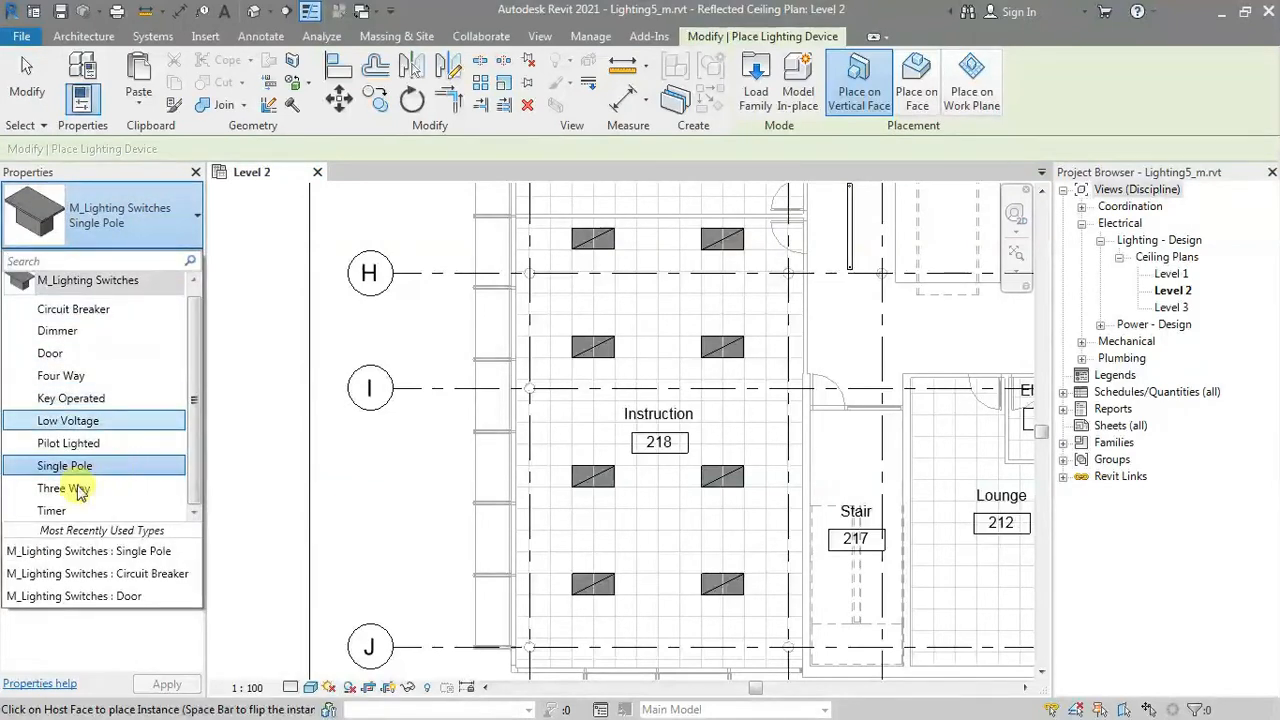
pyautogui.moveTo(105, 478)
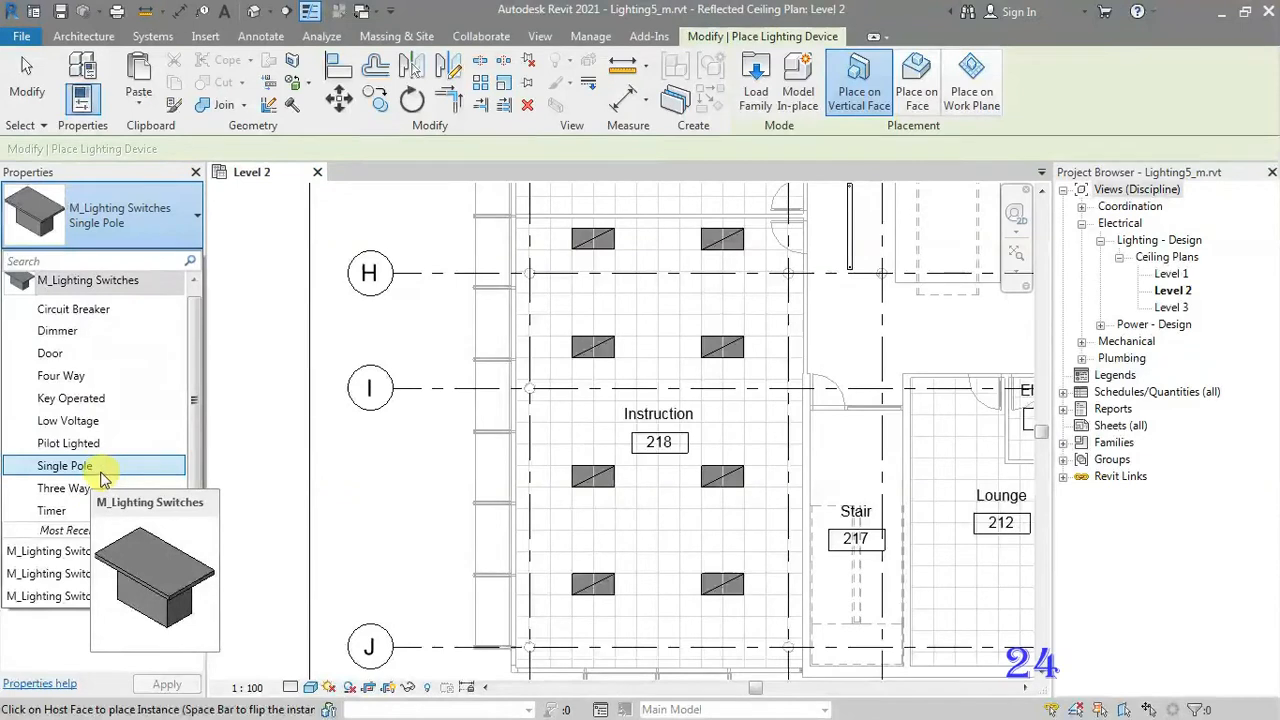
pyautogui.click(104, 468)
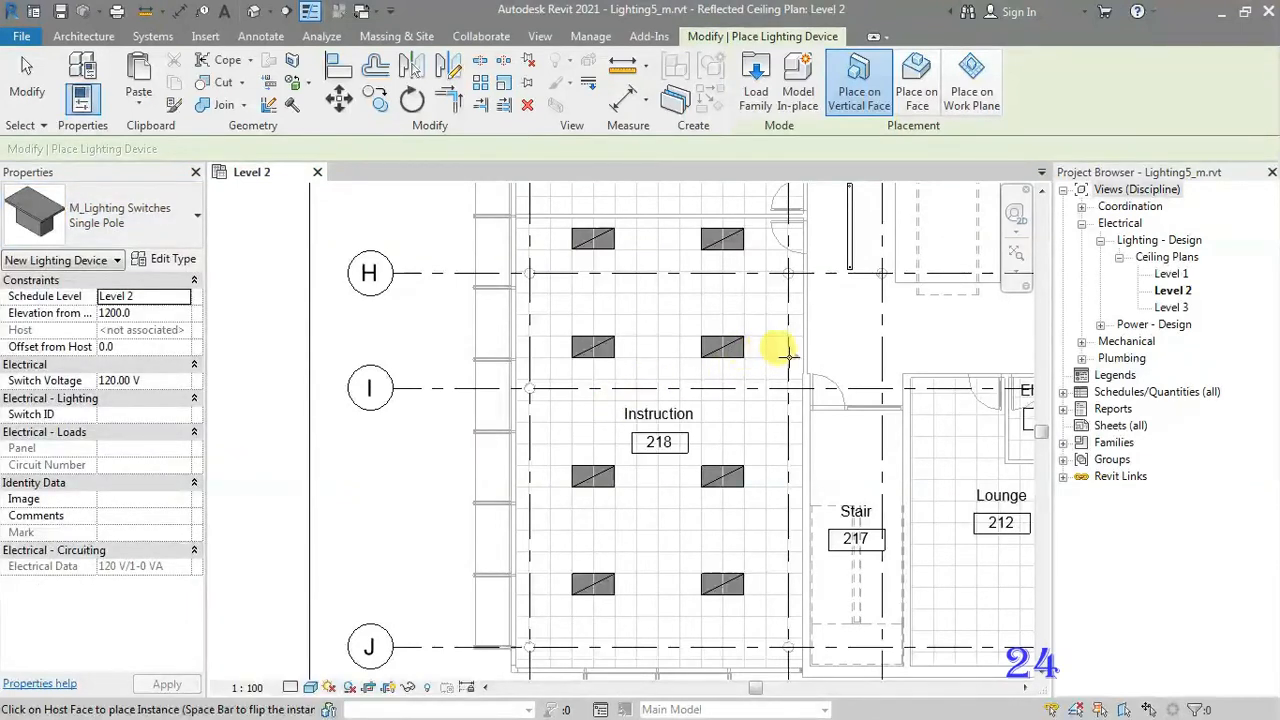
# Try the ceiling plan at Medium and Fine detail levels while positioning the switch, and return the view to Coarse
pyautogui.scroll(1, 802, 389)
pyautogui.scroll(1, 803, 408)
pyautogui.click(803, 406)
pyautogui.scroll(-2, 803, 406)
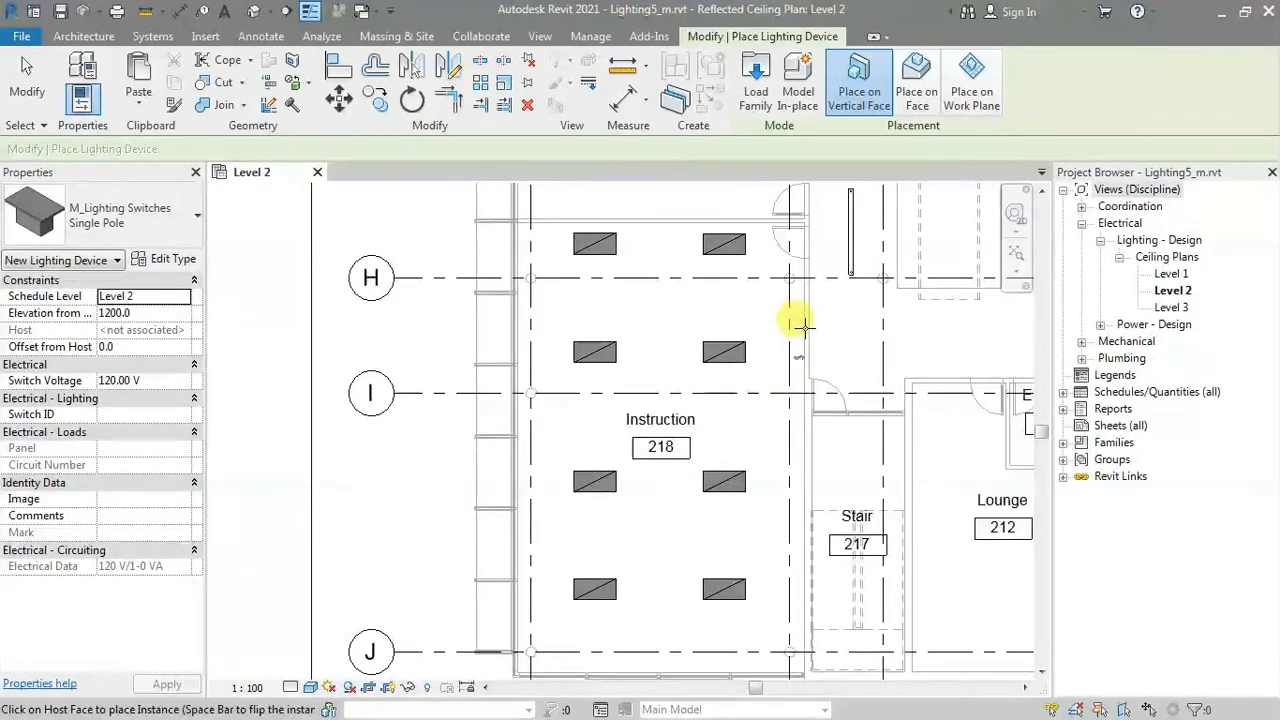
pyautogui.scroll(3, 800, 260)
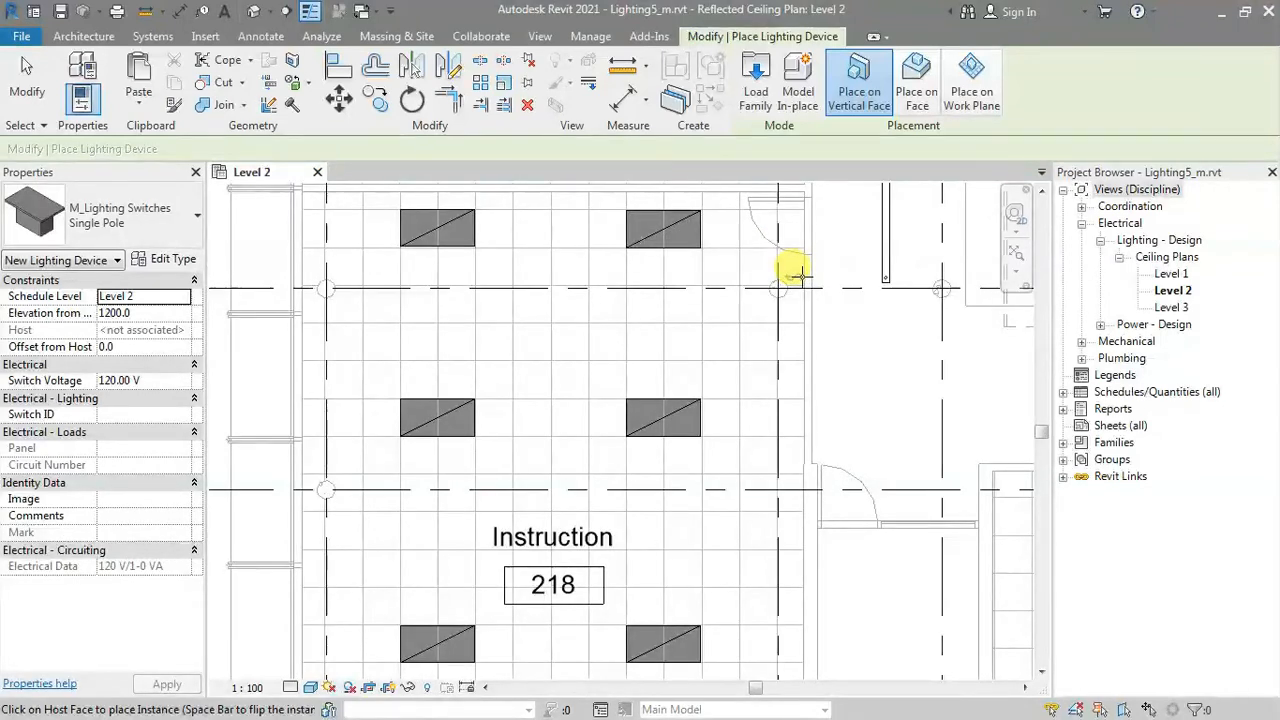
pyautogui.click(308, 685)
pyautogui.click(318, 649)
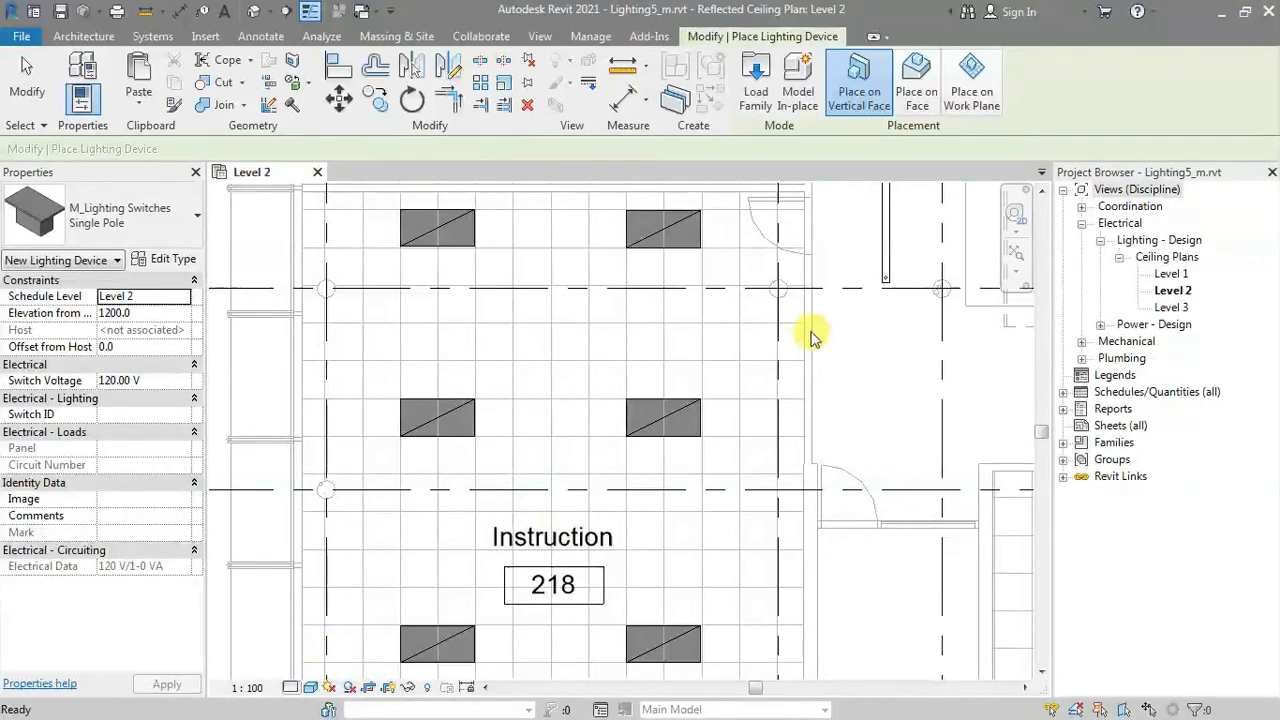
pyautogui.click(298, 687)
pyautogui.click(314, 668)
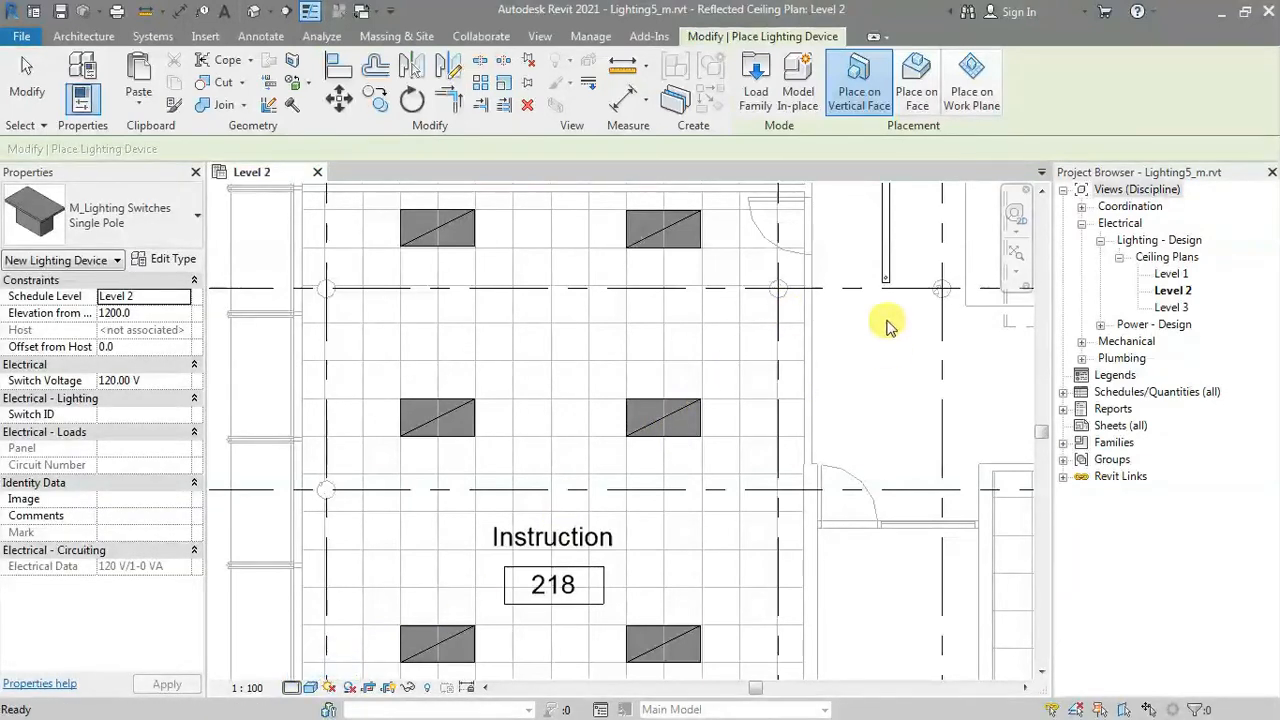
pyautogui.click(804, 313)
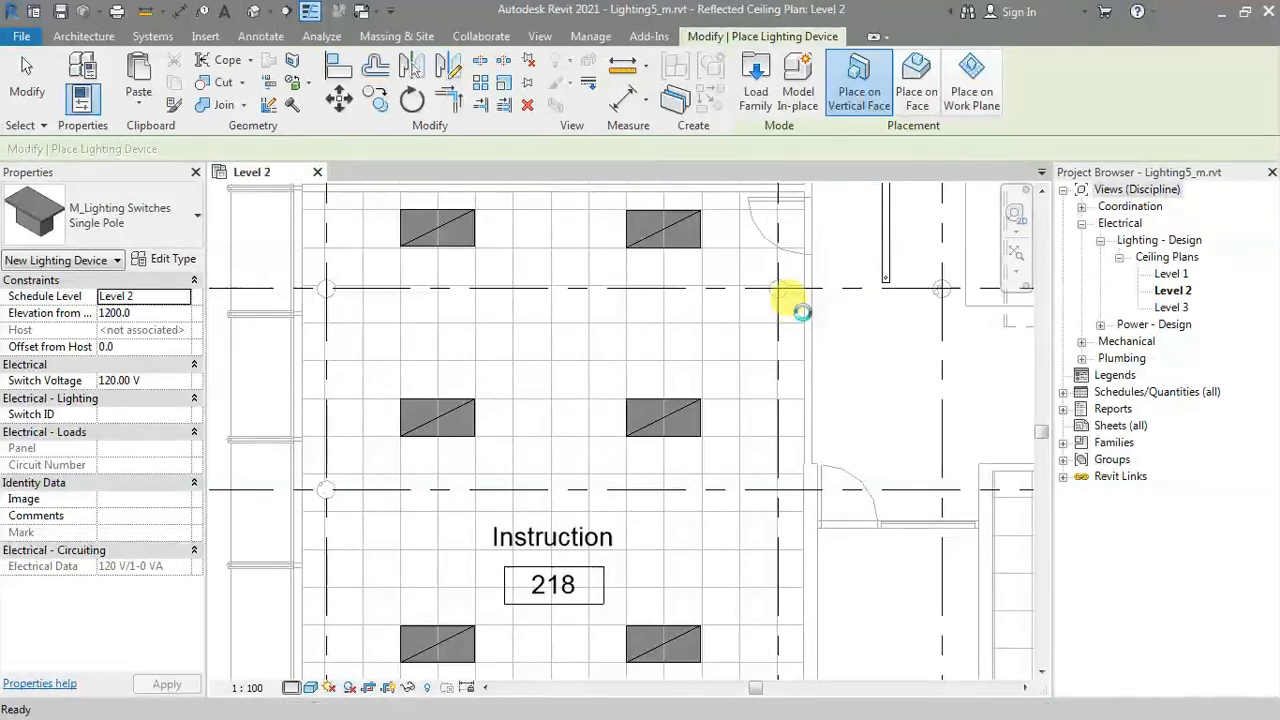
pyautogui.scroll(4, 803, 312)
pyautogui.scroll(2, 803, 312)
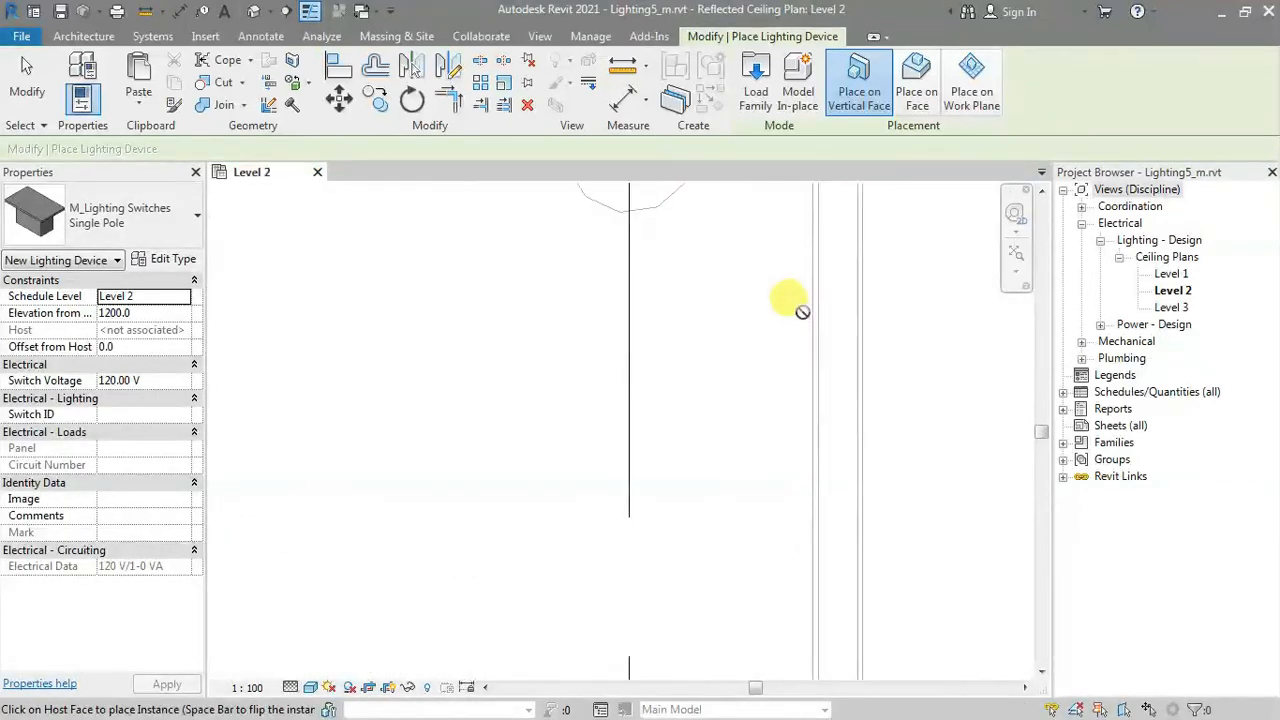
pyautogui.click(291, 688)
pyautogui.click(312, 632)
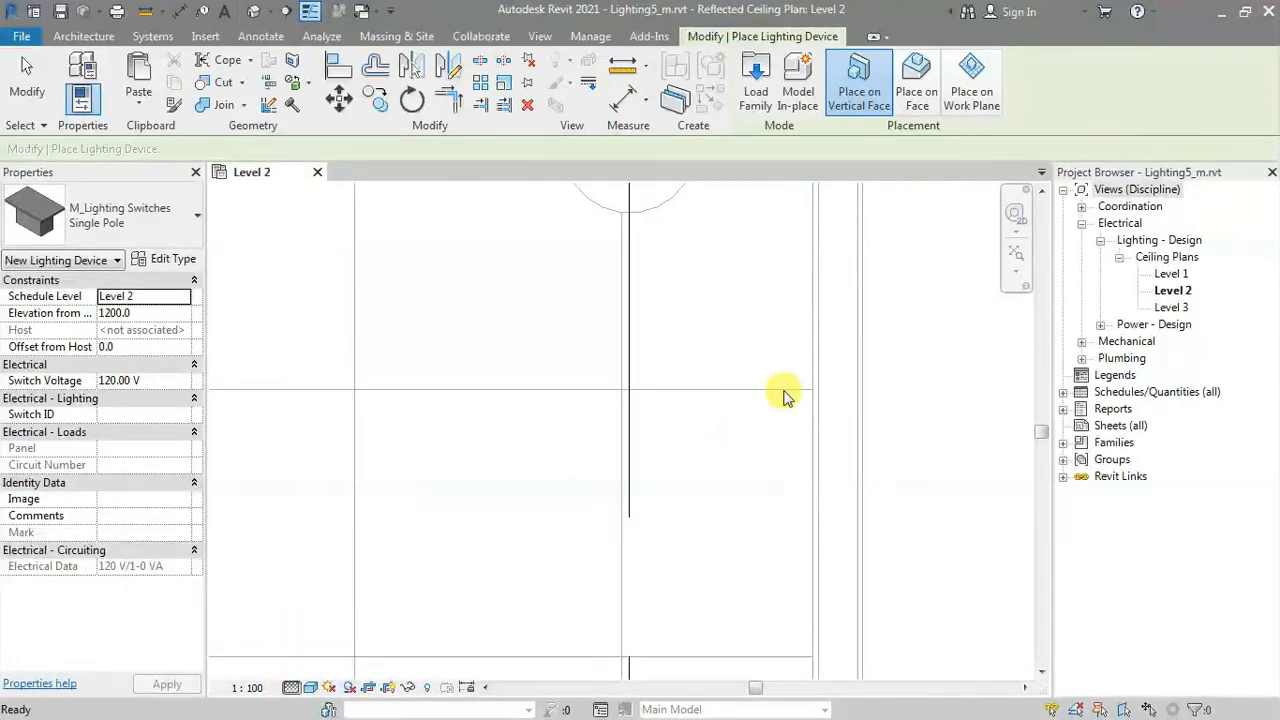
# Place one single-pole lighting switch on the right-hand wall of room 218, beside the door just above grid line H, and finish placing
pyautogui.scroll(-3, 778, 438)
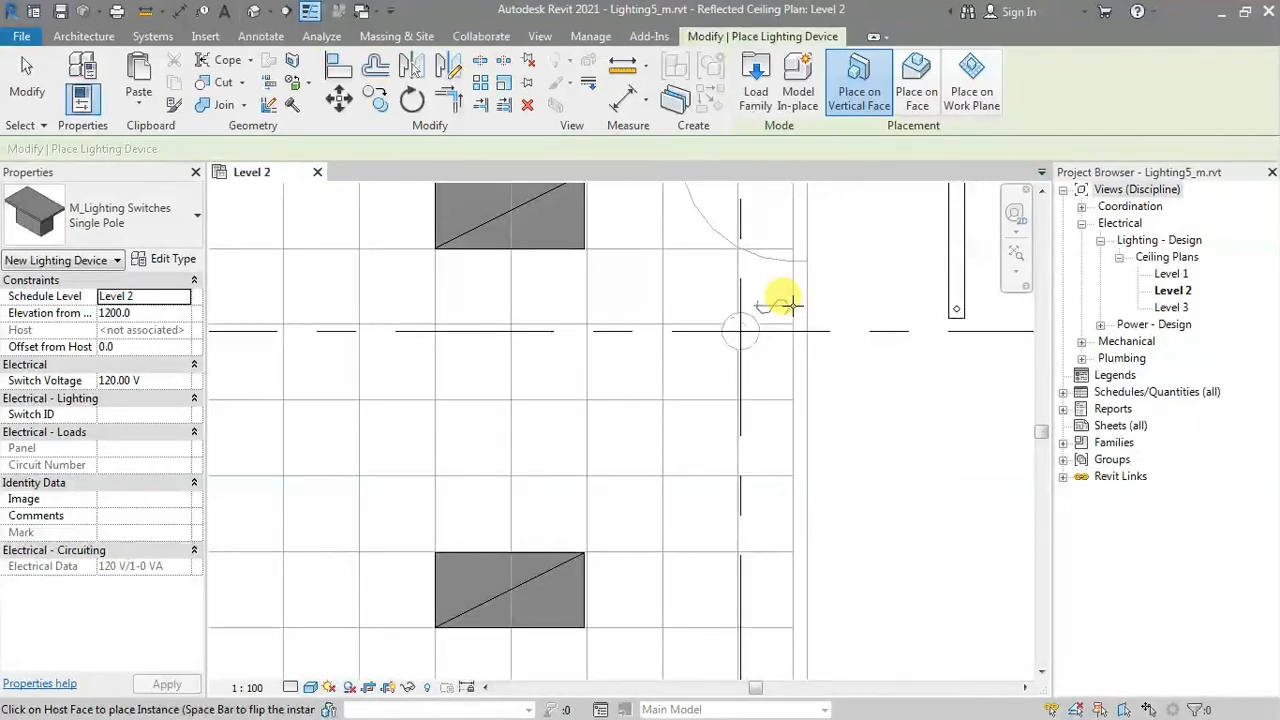
pyautogui.click(806, 350)
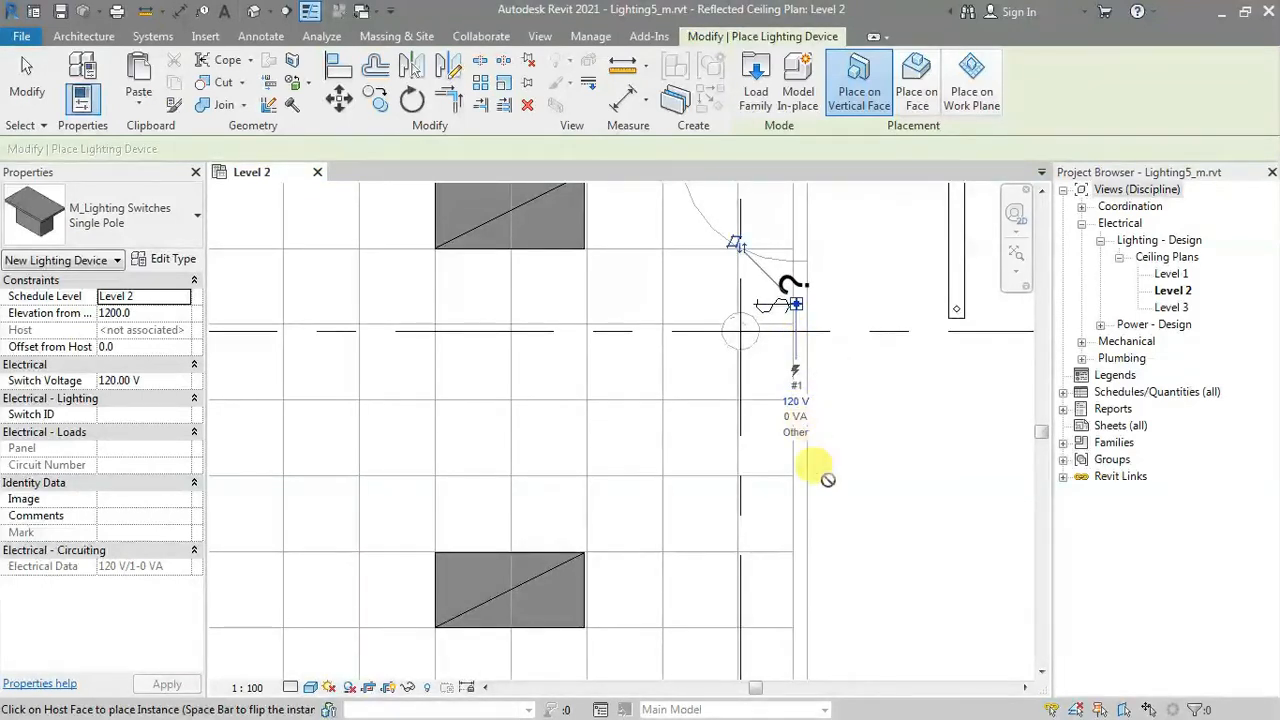
pyautogui.scroll(-2, 815, 464)
pyautogui.scroll(-2, 838, 462)
pyautogui.press('Escape')
pyautogui.moveTo(820, 417); pyautogui.dragTo(762, 217, button='middle')
pyautogui.scroll(-1, 762, 217)
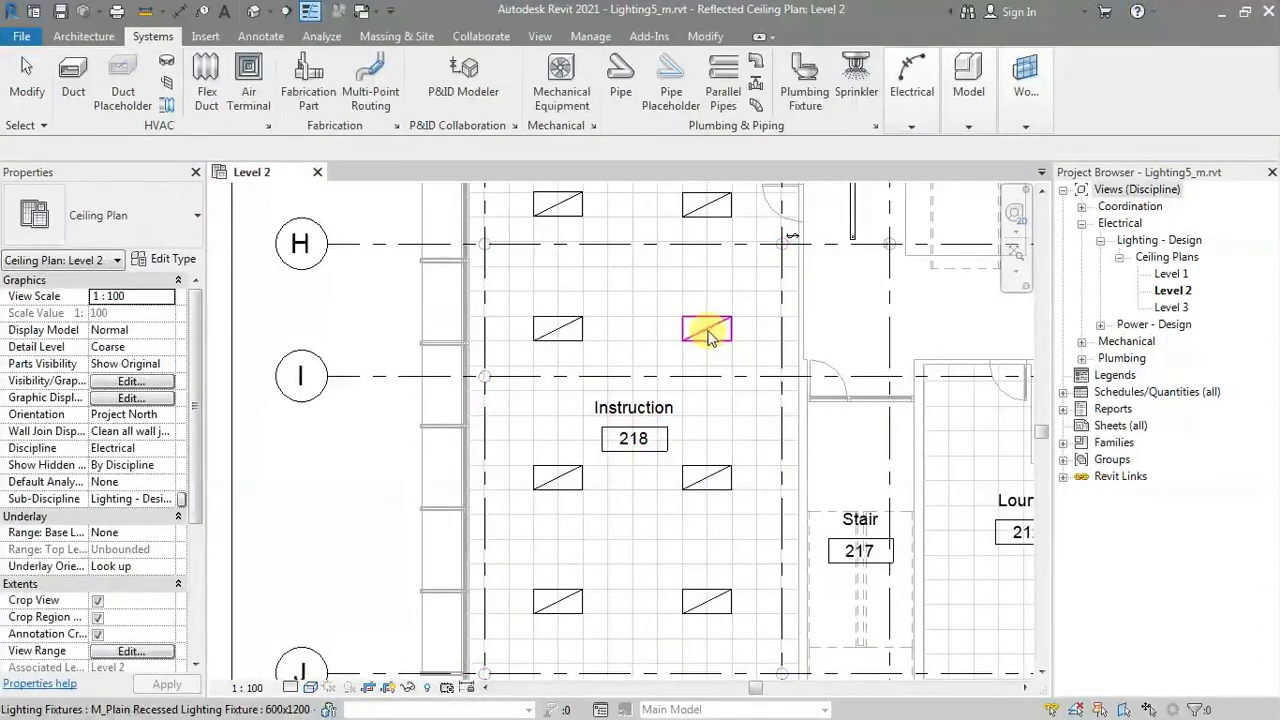
# Create a switch system from the right fixture just above grid line I and add the other seven fixtures of room 218
pyautogui.click(707, 333)
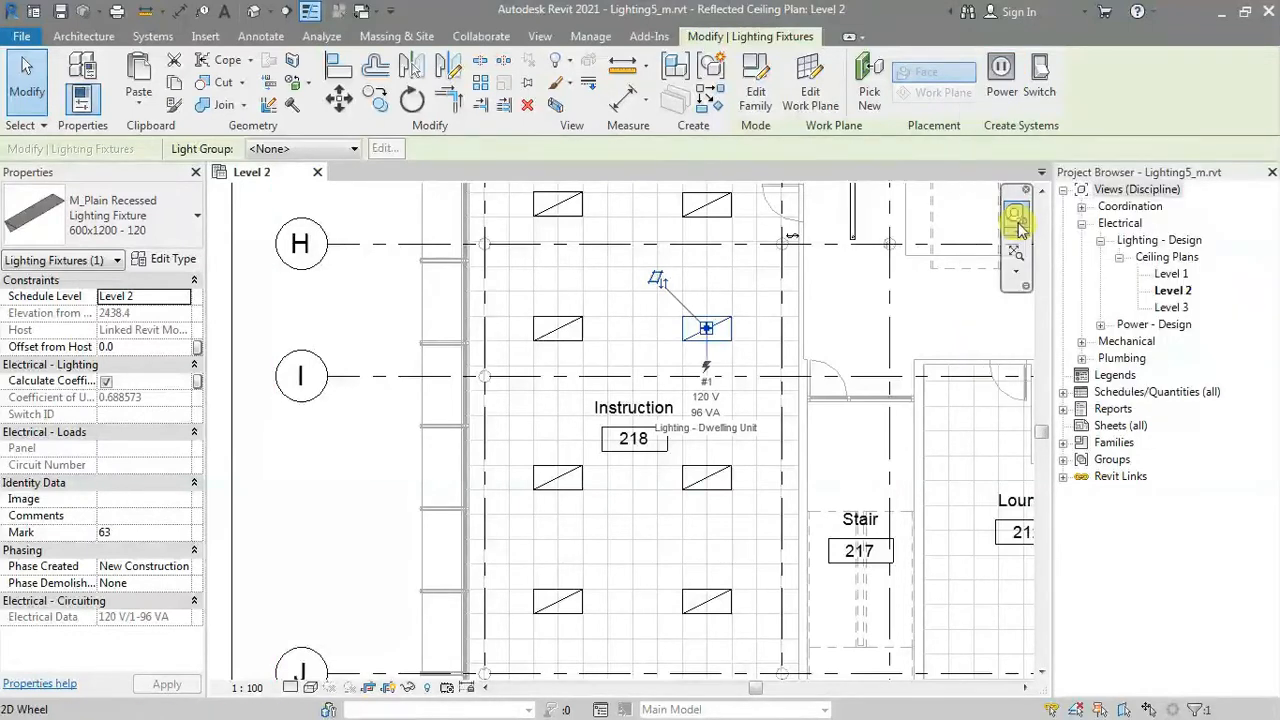
pyautogui.click(1039, 94)
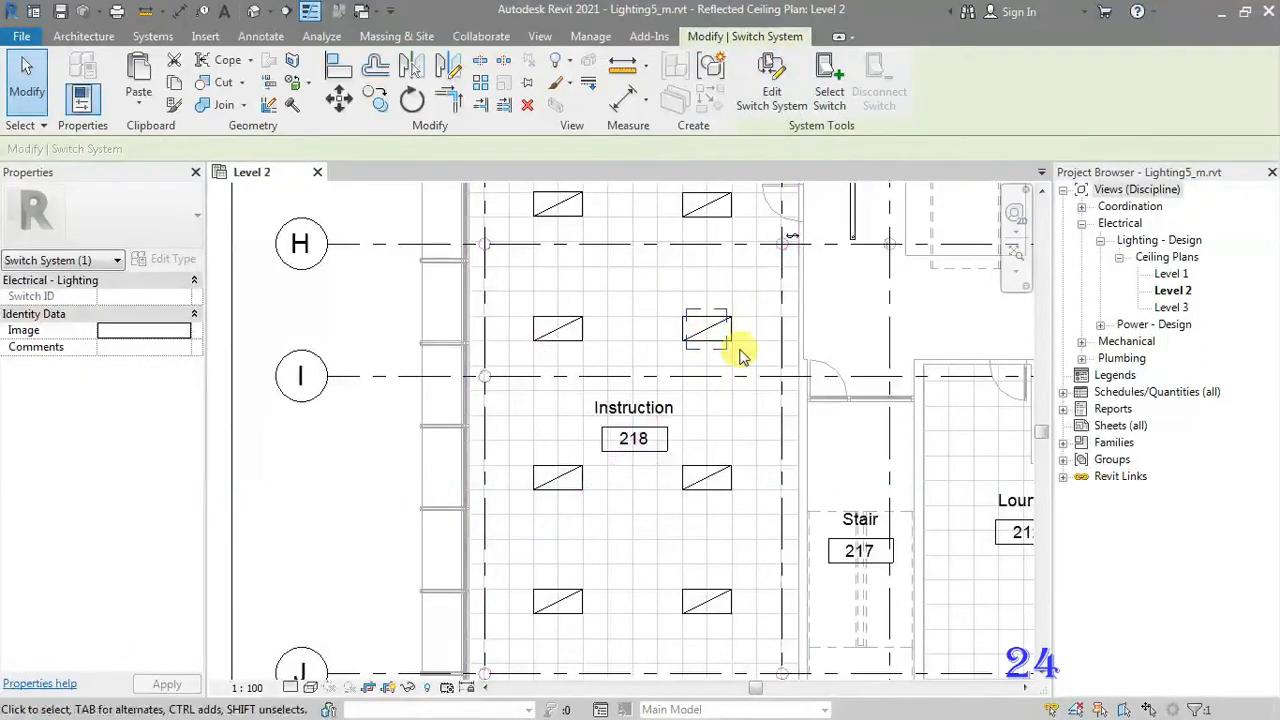
pyautogui.click(776, 98)
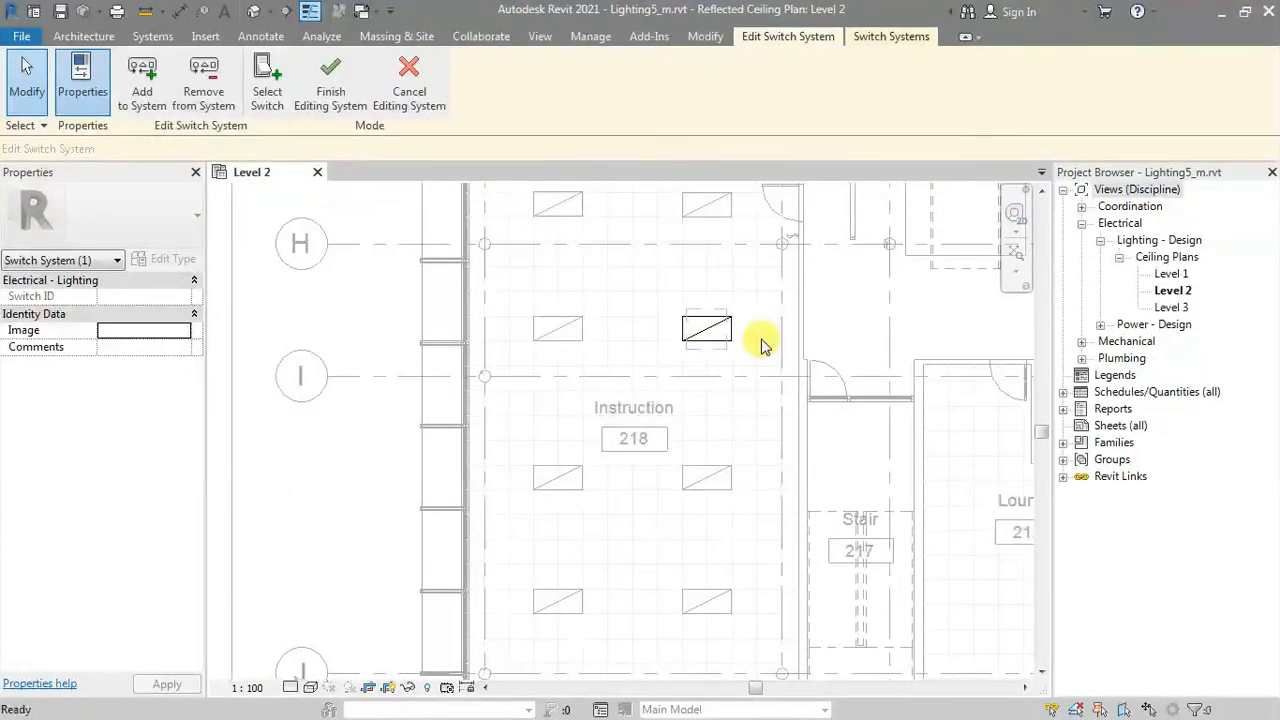
pyautogui.scroll(-5, 555, 364)
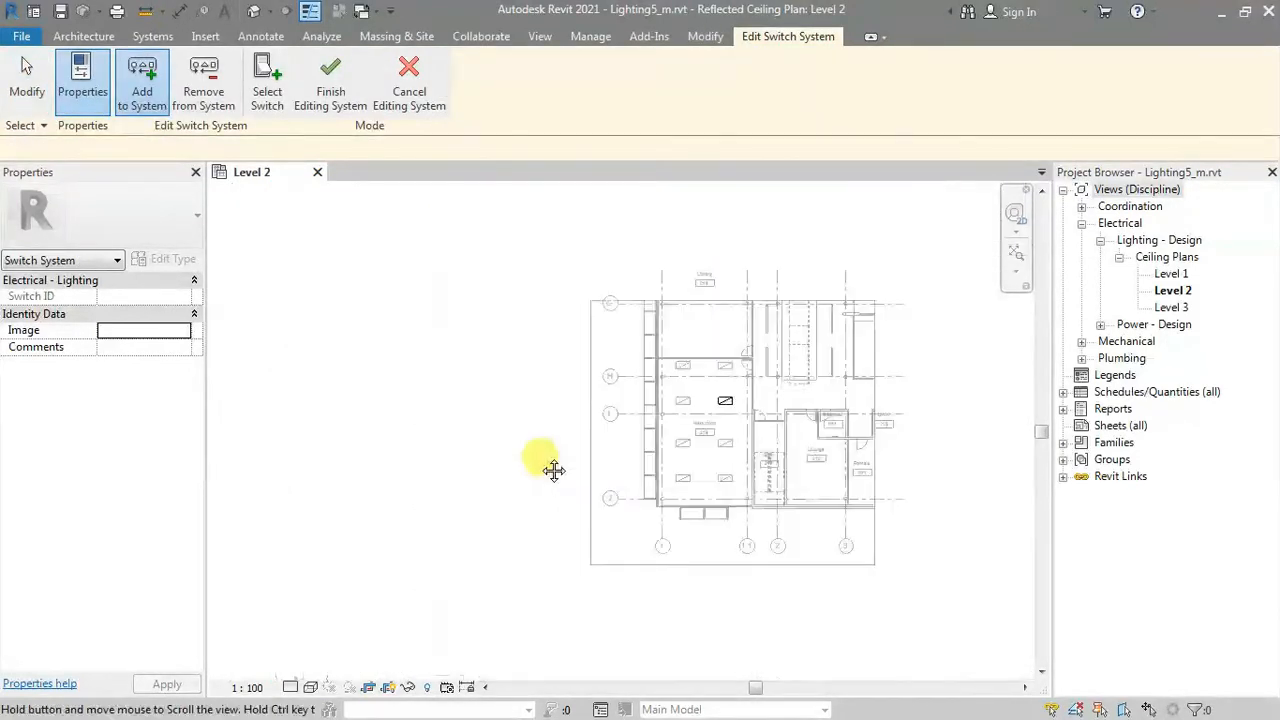
pyautogui.scroll(3, 694, 429)
pyautogui.moveTo(697, 441); pyautogui.dragTo(674, 405, button='middle')
pyautogui.moveTo(494, 257); pyautogui.dragTo(731, 558)
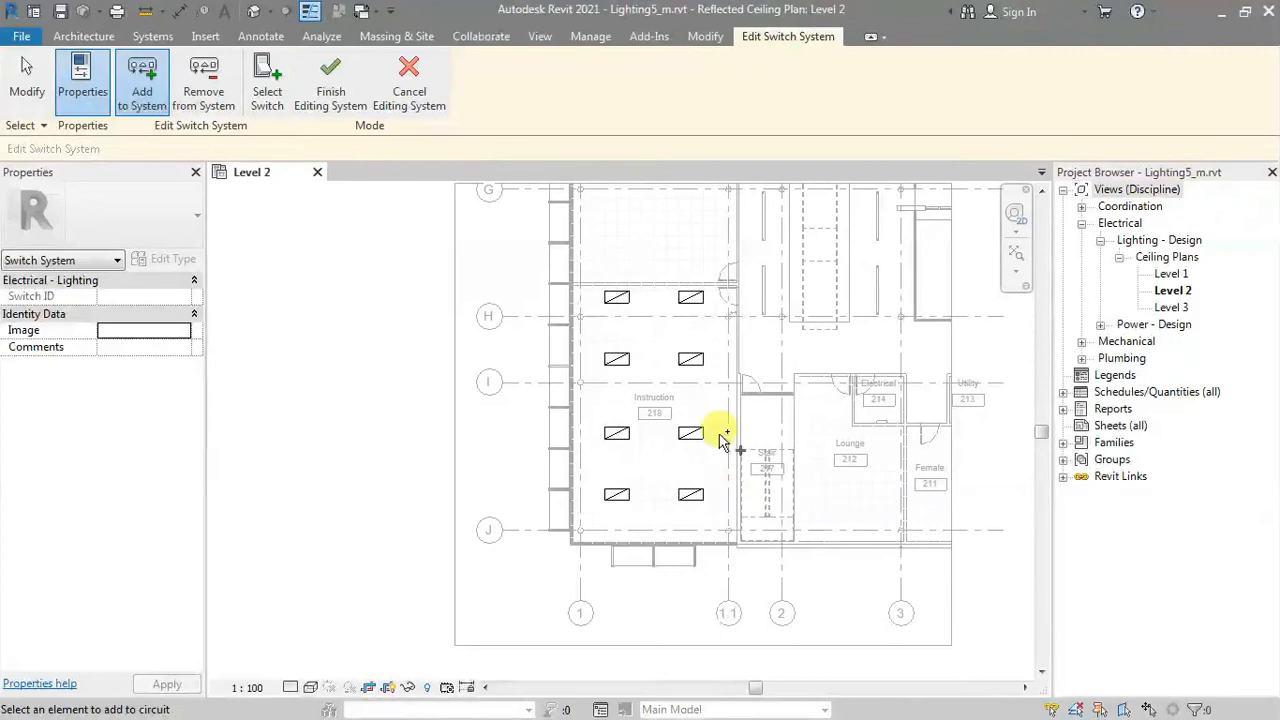
# Assign the single-pole switch near grid line H to the switch system and finish editing the system
pyautogui.click(268, 86)
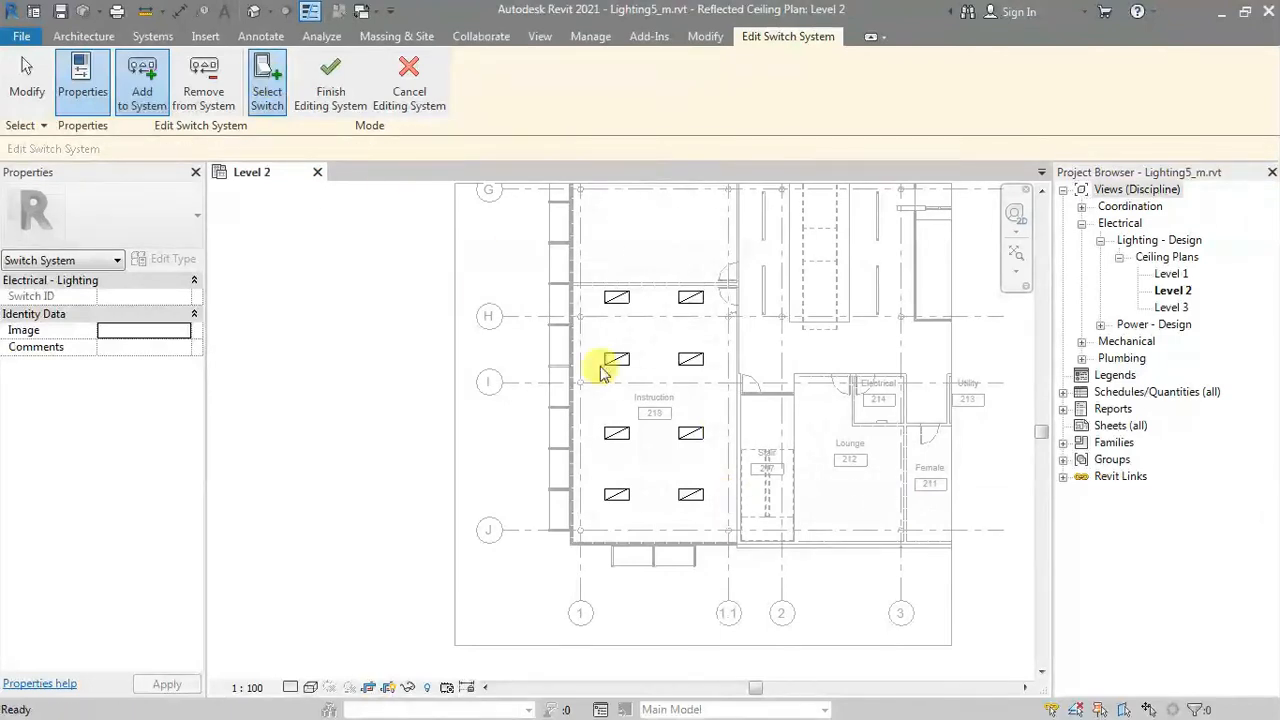
pyautogui.click(734, 317)
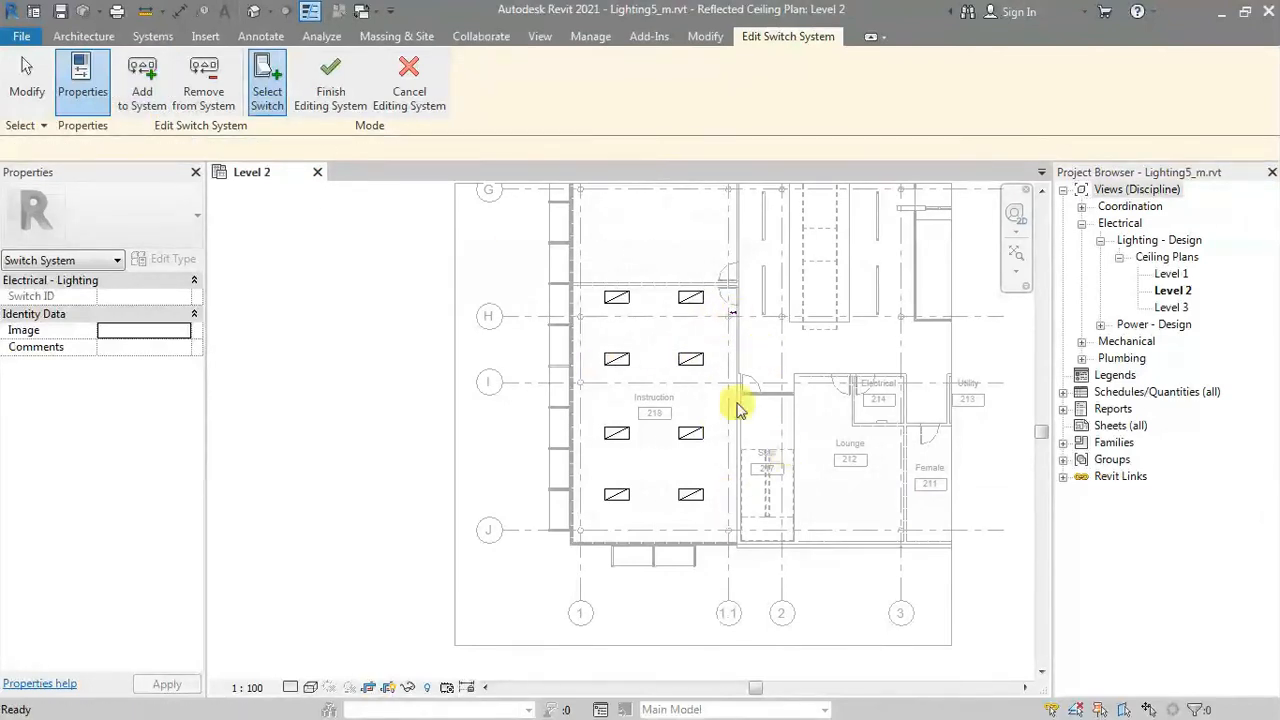
pyautogui.click(362, 100)
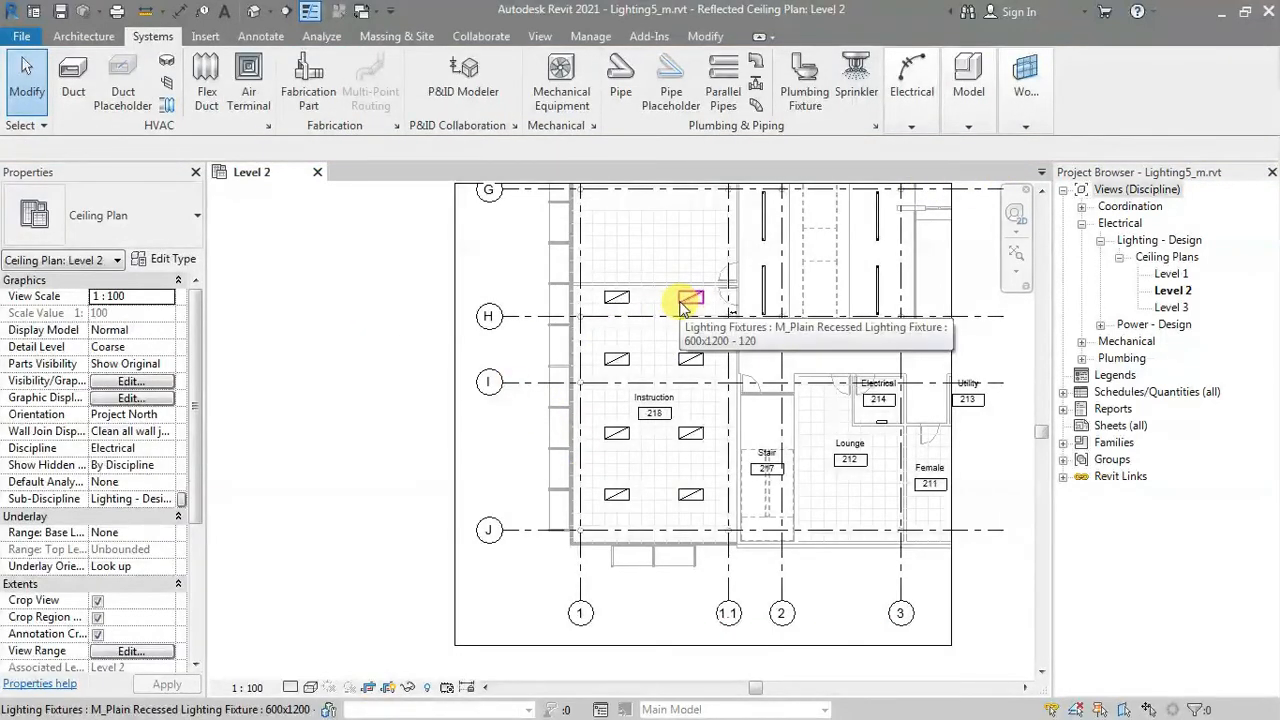
# Preview the switch system connections from the right fixture above grid line H
pyautogui.press('Tab')
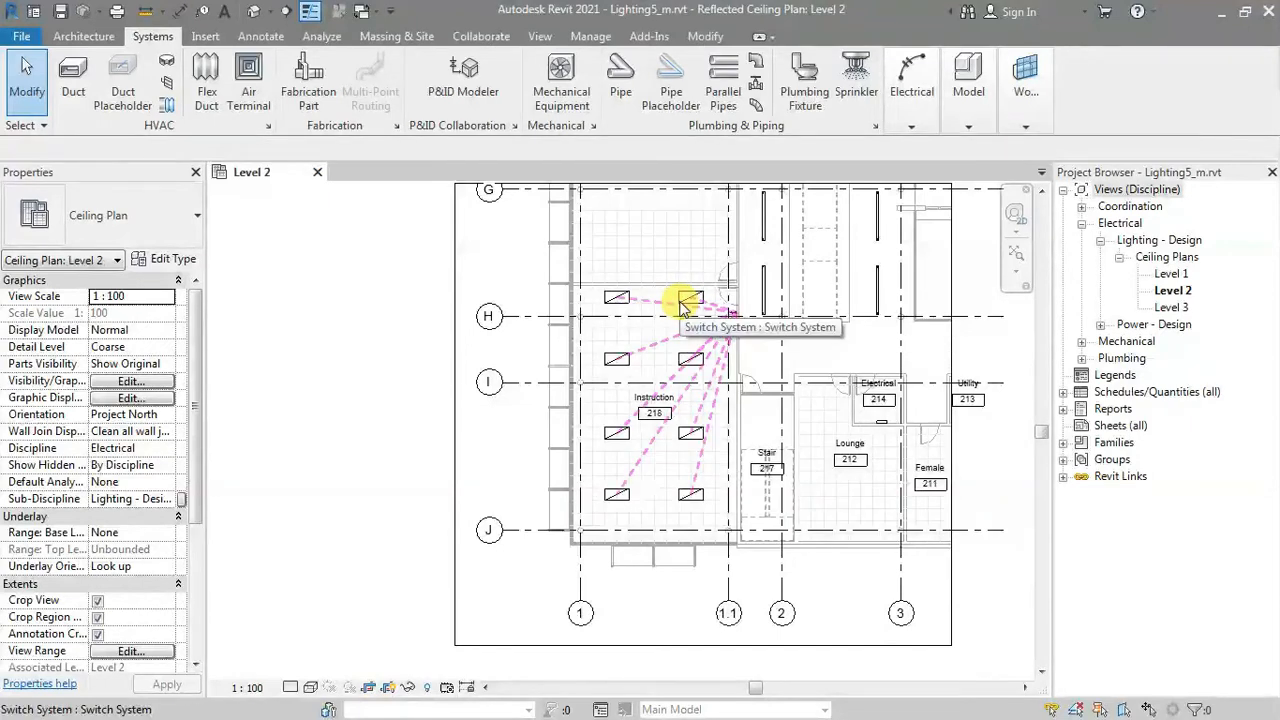
pyautogui.press('Tab')
pyautogui.press('Tab')
pyautogui.press('Tab')
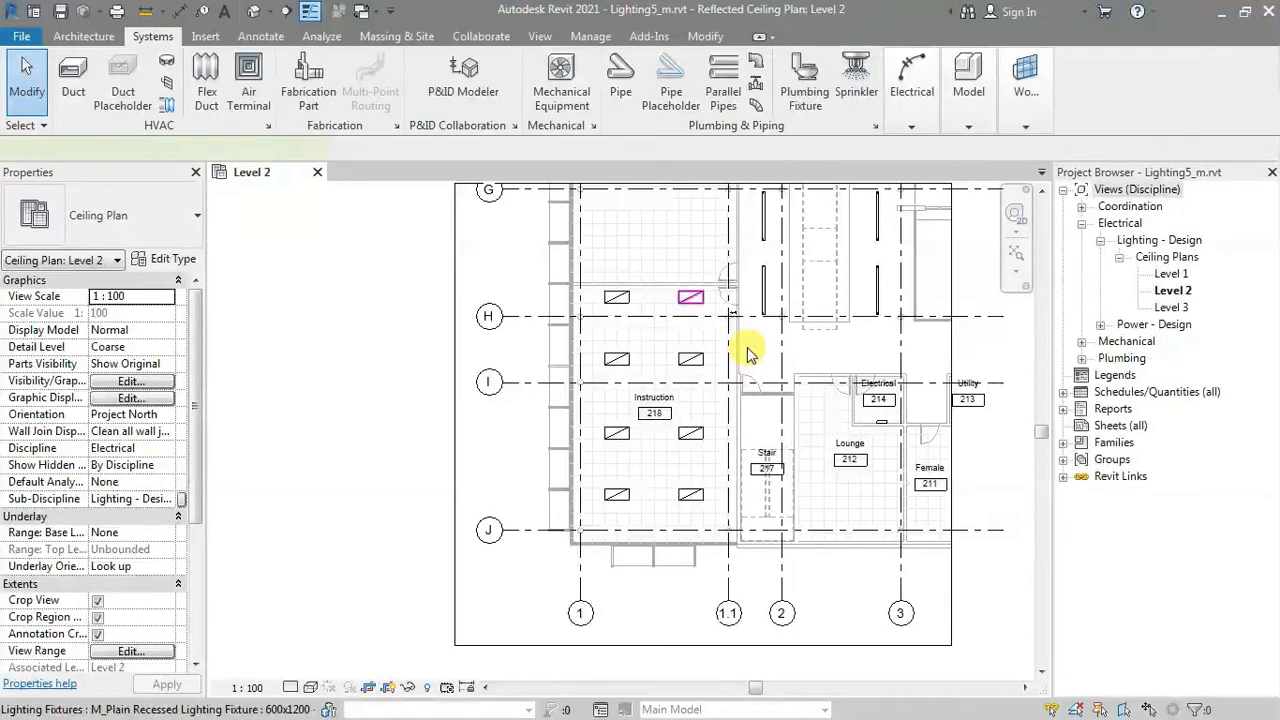
# Edit the power circuit of the right fixture above grid line H to include all room 218 fixtures and the switch on panel LP-1
pyautogui.click(714, 320)
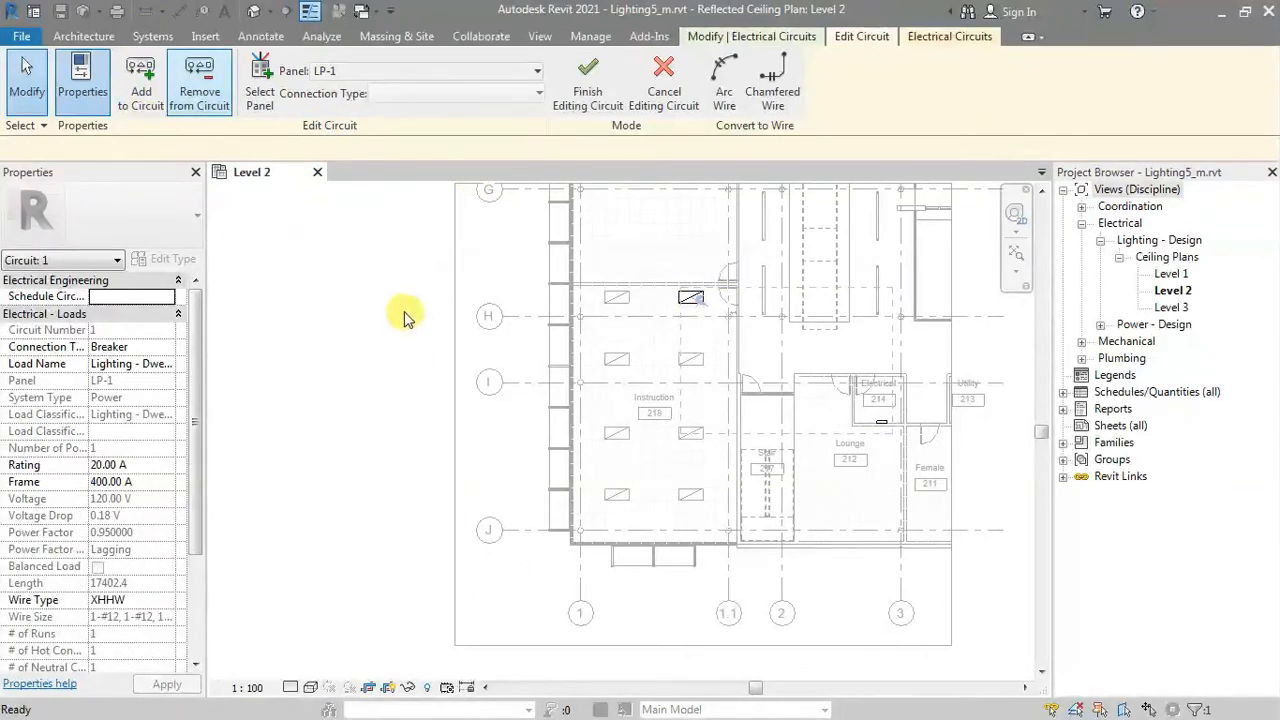
pyautogui.click(140, 72)
pyautogui.moveTo(480, 257); pyautogui.dragTo(771, 546)
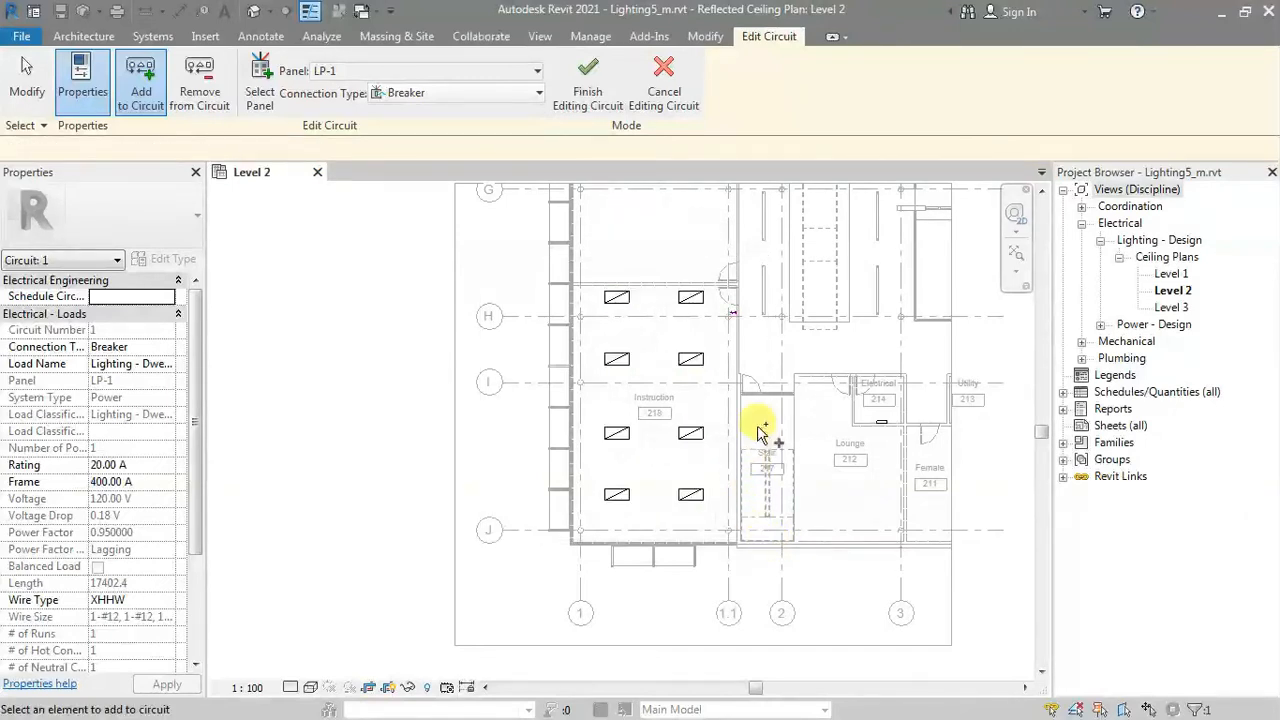
pyautogui.click(395, 71)
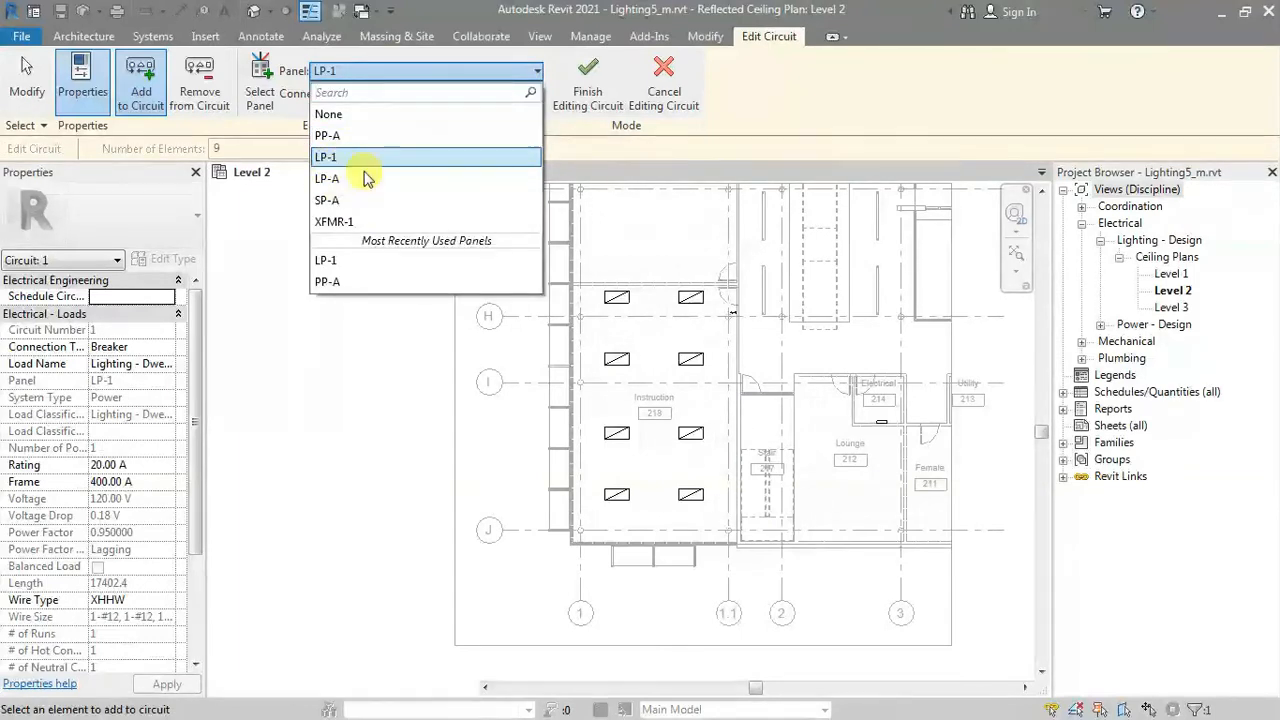
pyautogui.click(330, 160)
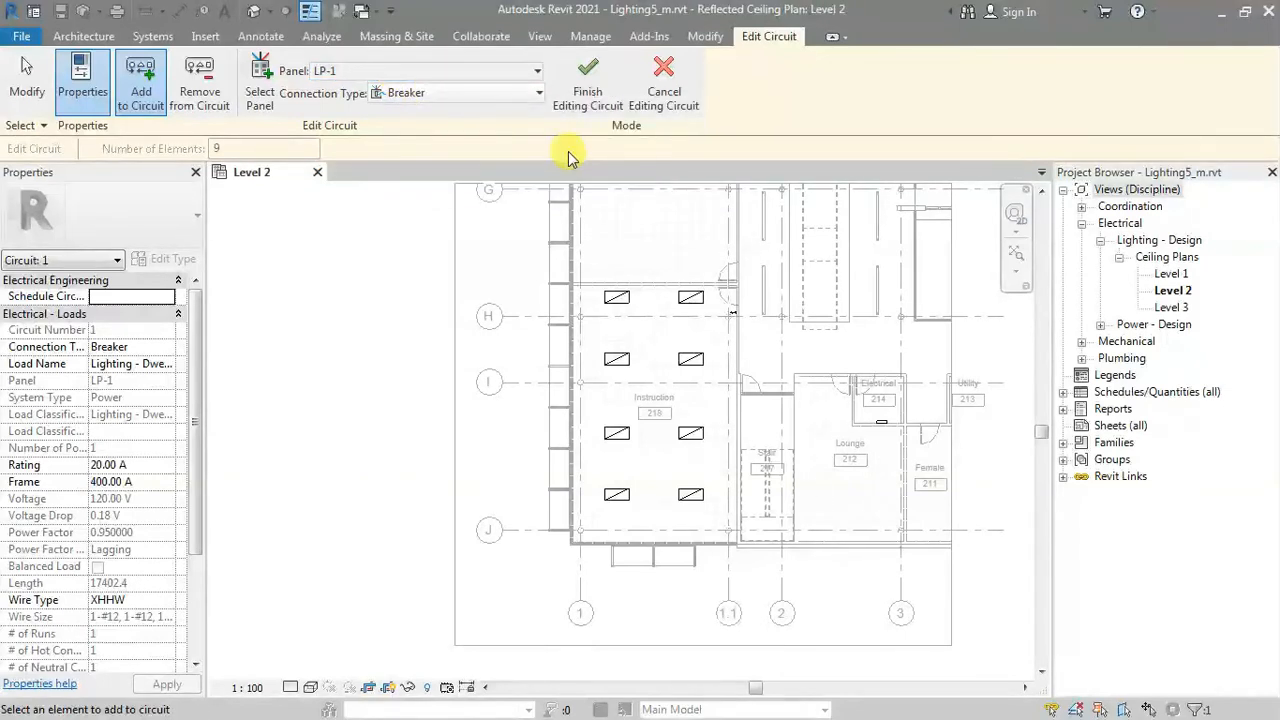
pyautogui.click(590, 75)
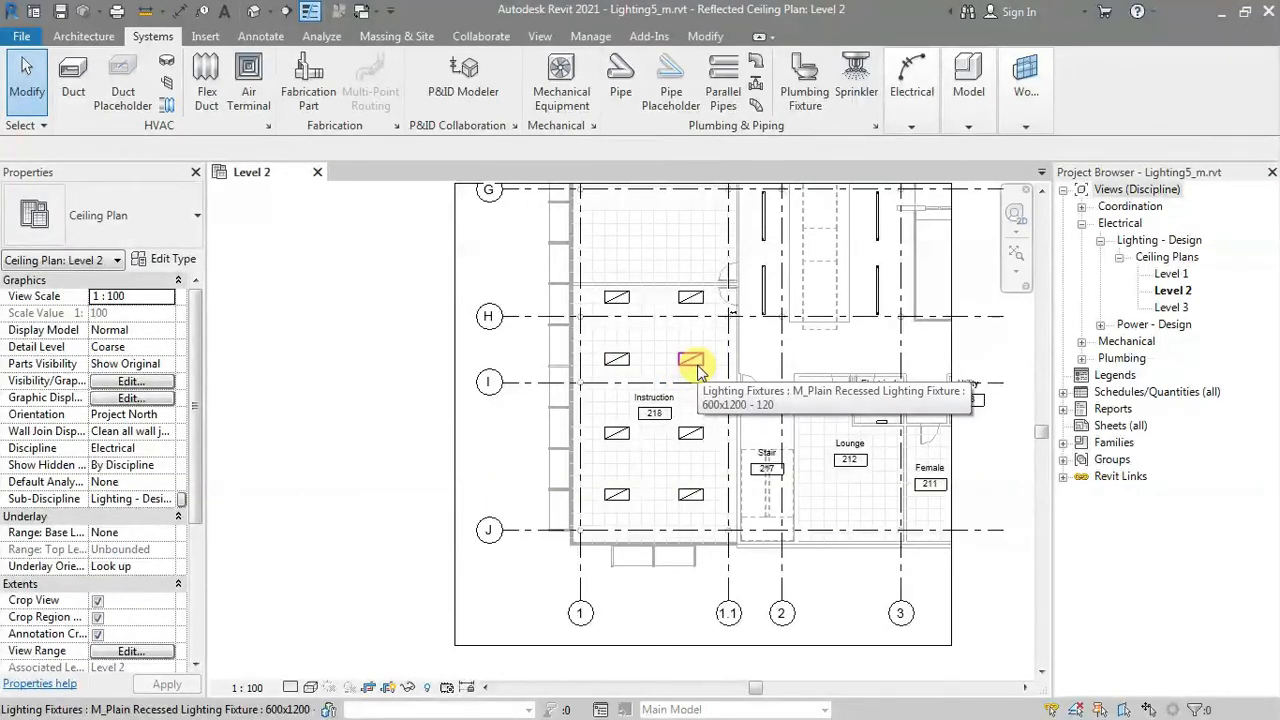
# Select the electrical circuit of room 218 and generate permanent arc-type wiring from it
pyautogui.press('Tab')
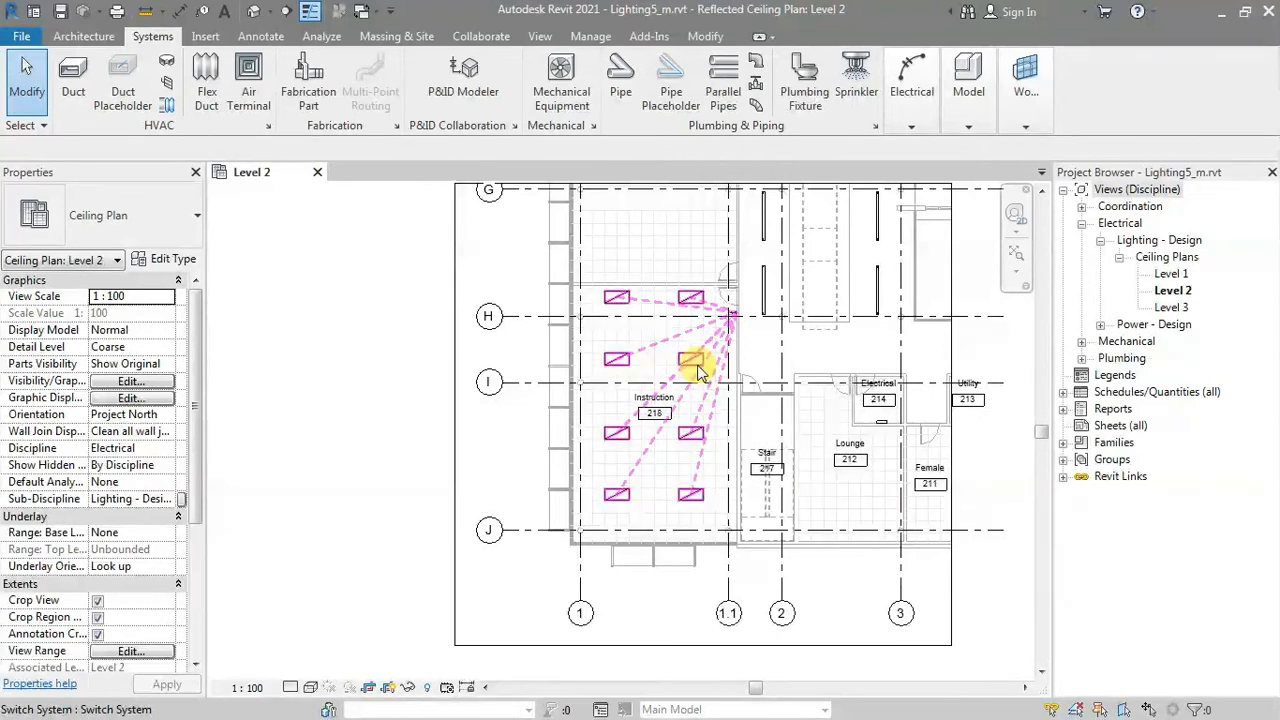
pyautogui.press('Tab')
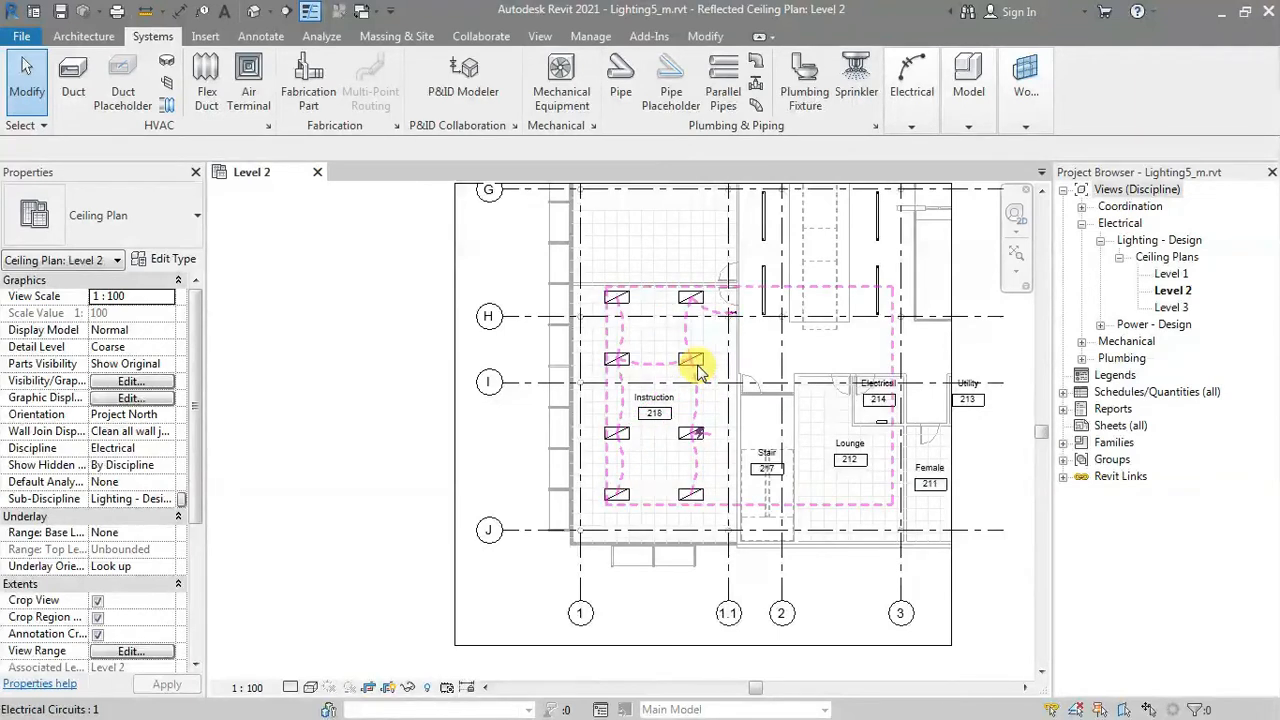
pyautogui.click(698, 370)
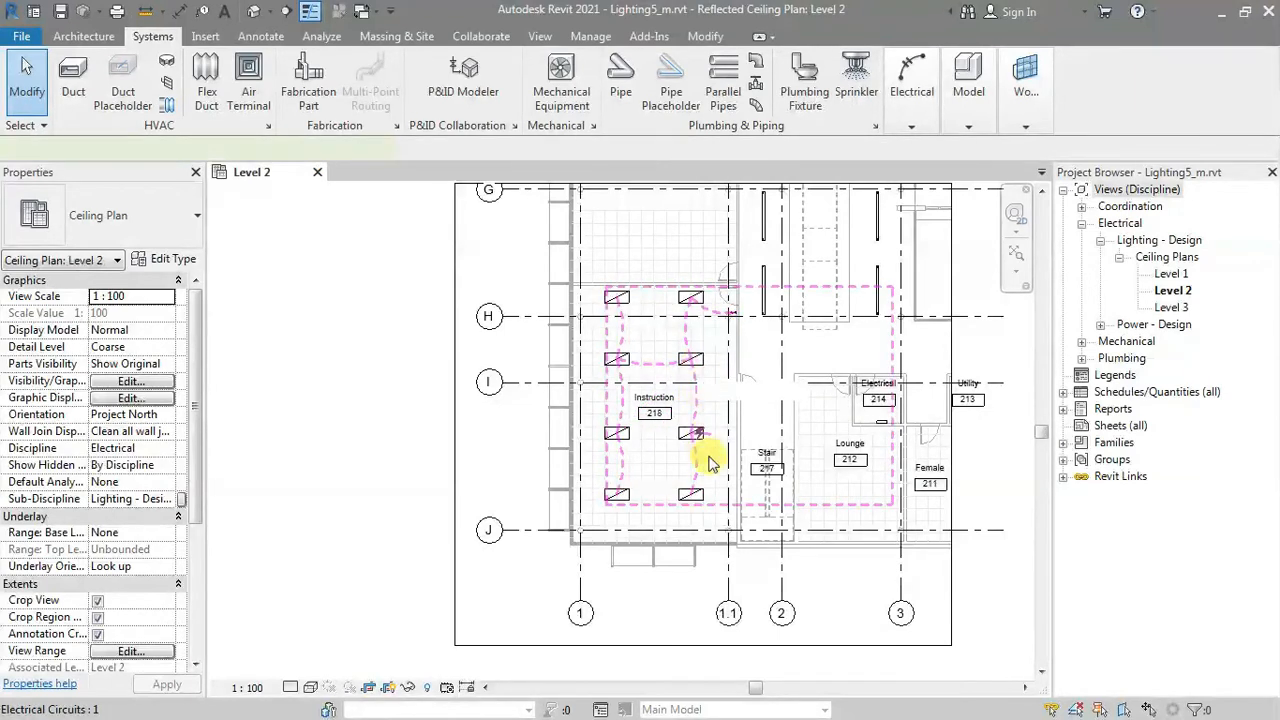
pyautogui.scroll(4, 715, 483)
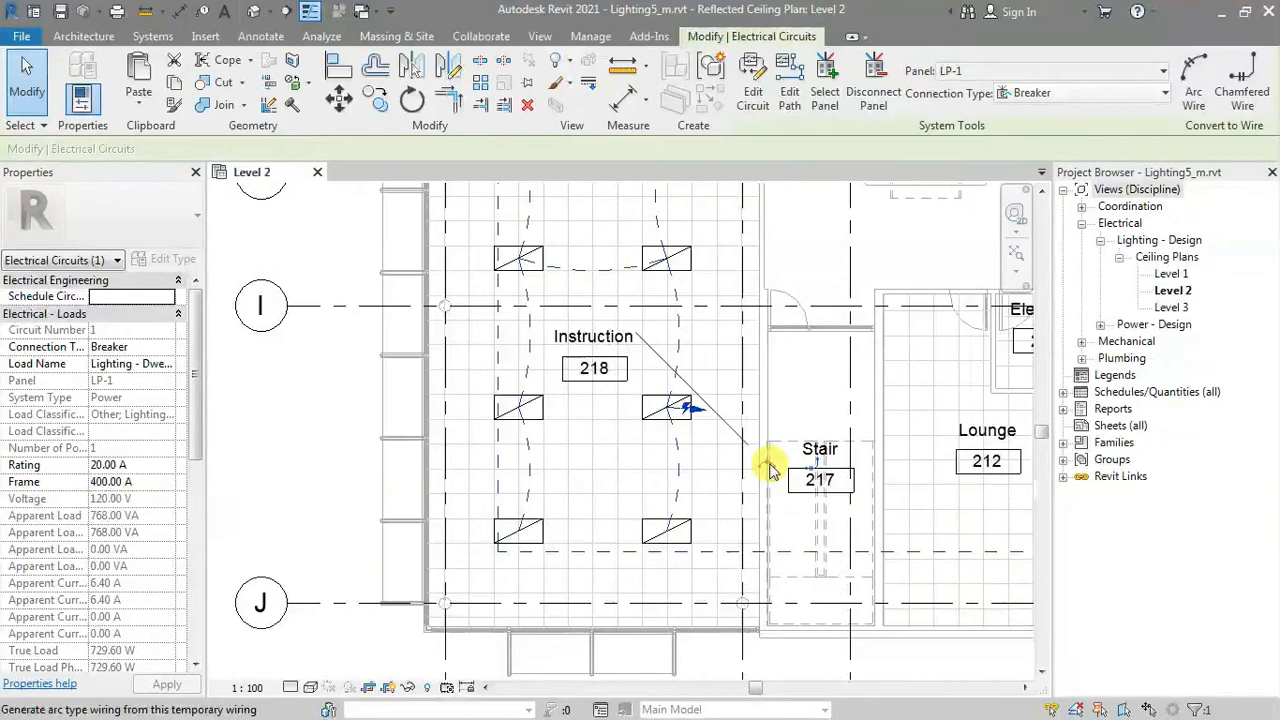
pyautogui.click(763, 499)
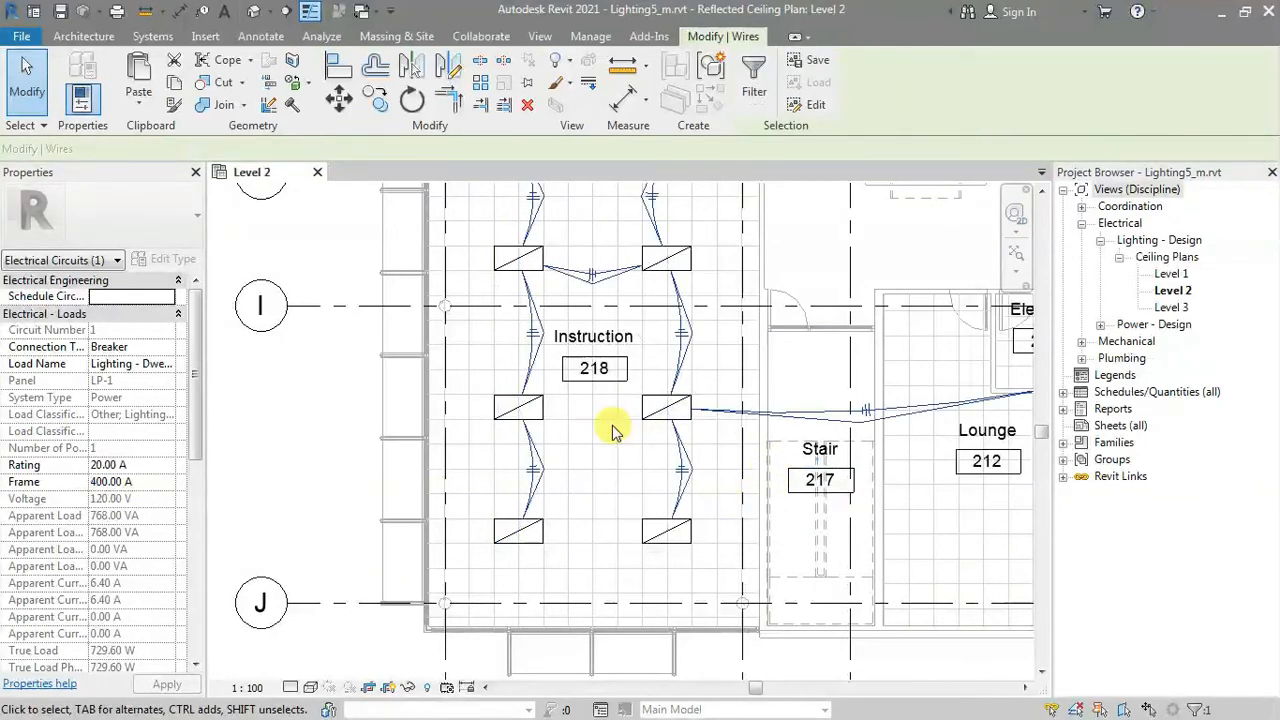
pyautogui.scroll(-2, 597, 443)
pyautogui.press('Escape')
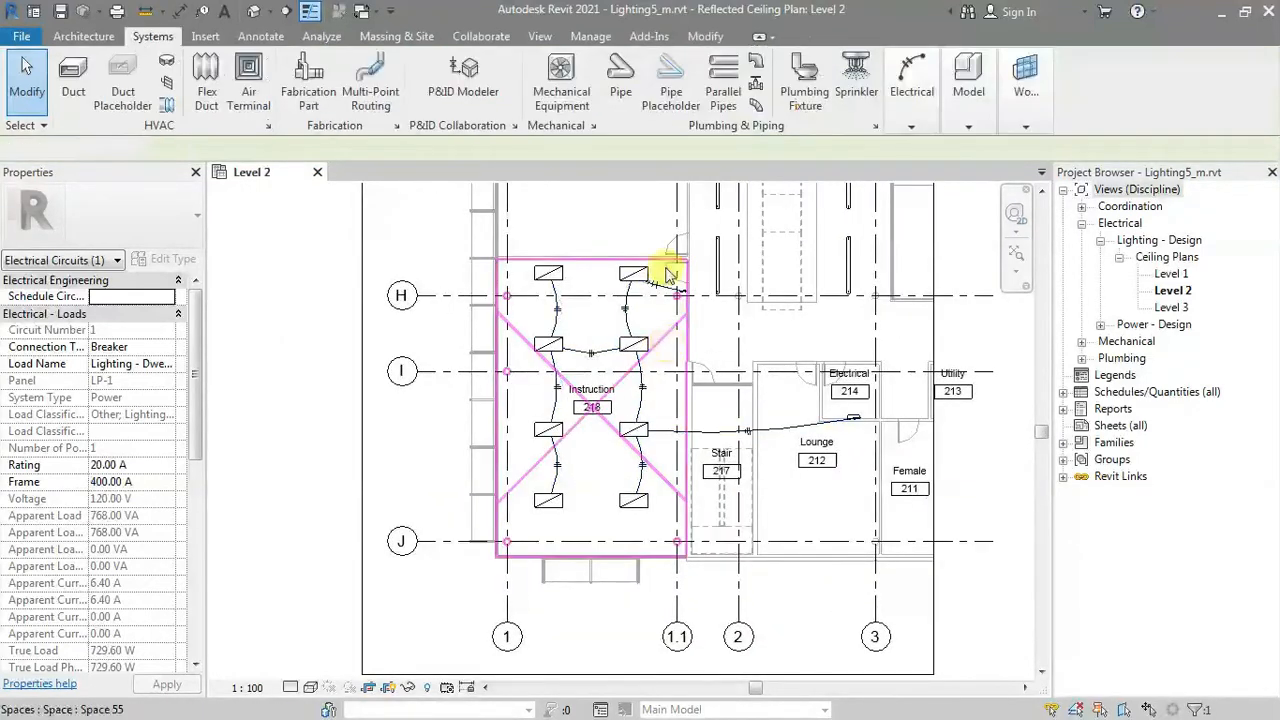
# Examine the arc wires and their tick marks between the fixtures of room 218
pyautogui.scroll(3, 586, 328)
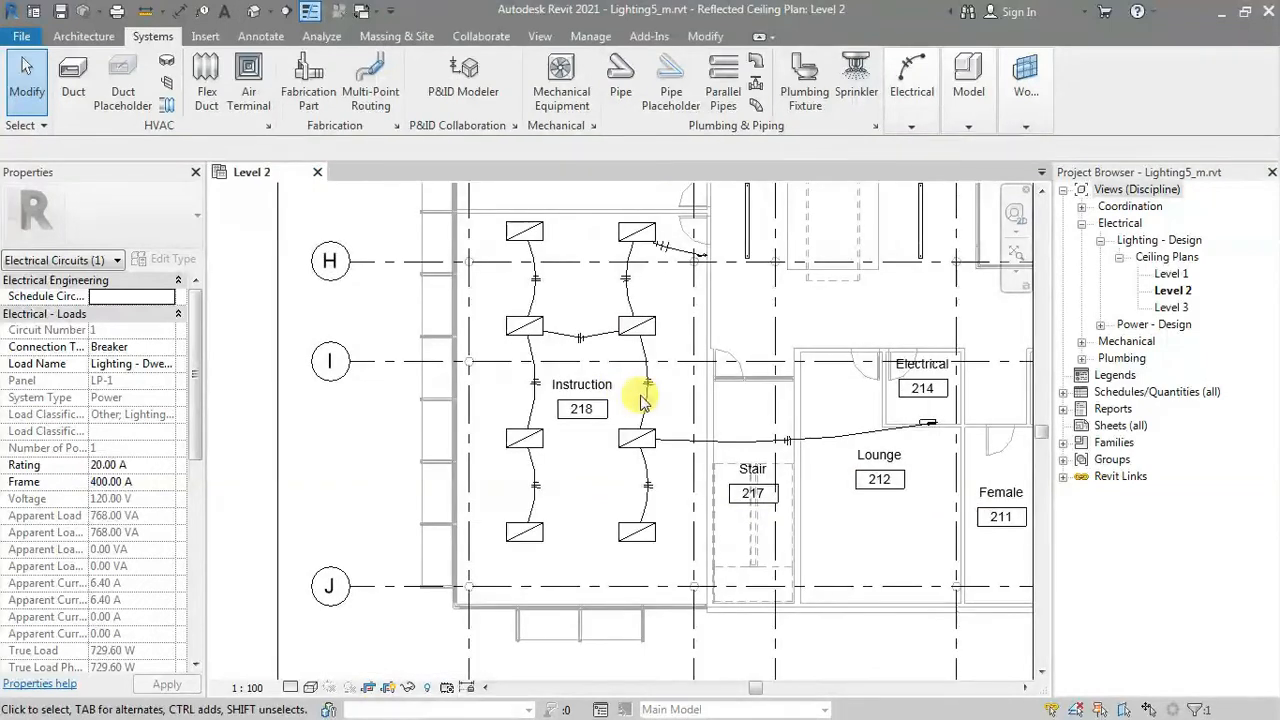
pyautogui.scroll(3, 685, 402)
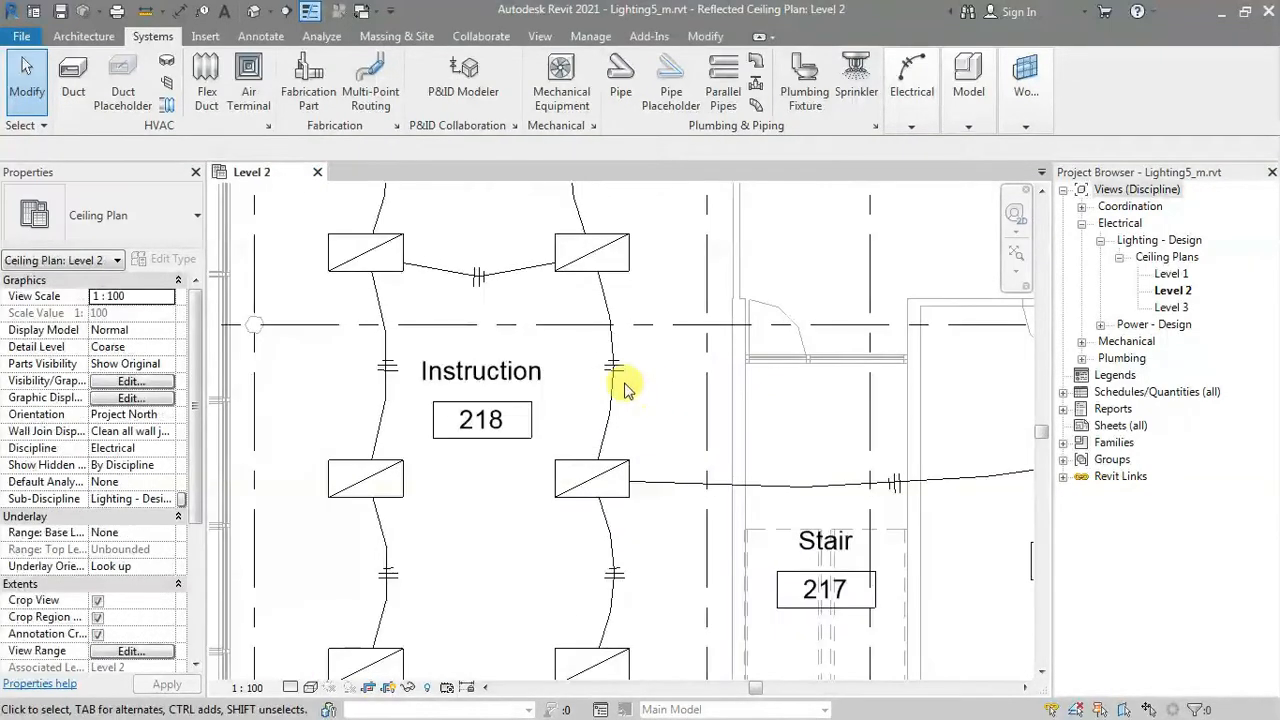
pyautogui.scroll(1, 626, 384)
pyautogui.scroll(-1, 600, 362)
pyautogui.scroll(-3, 540, 366)
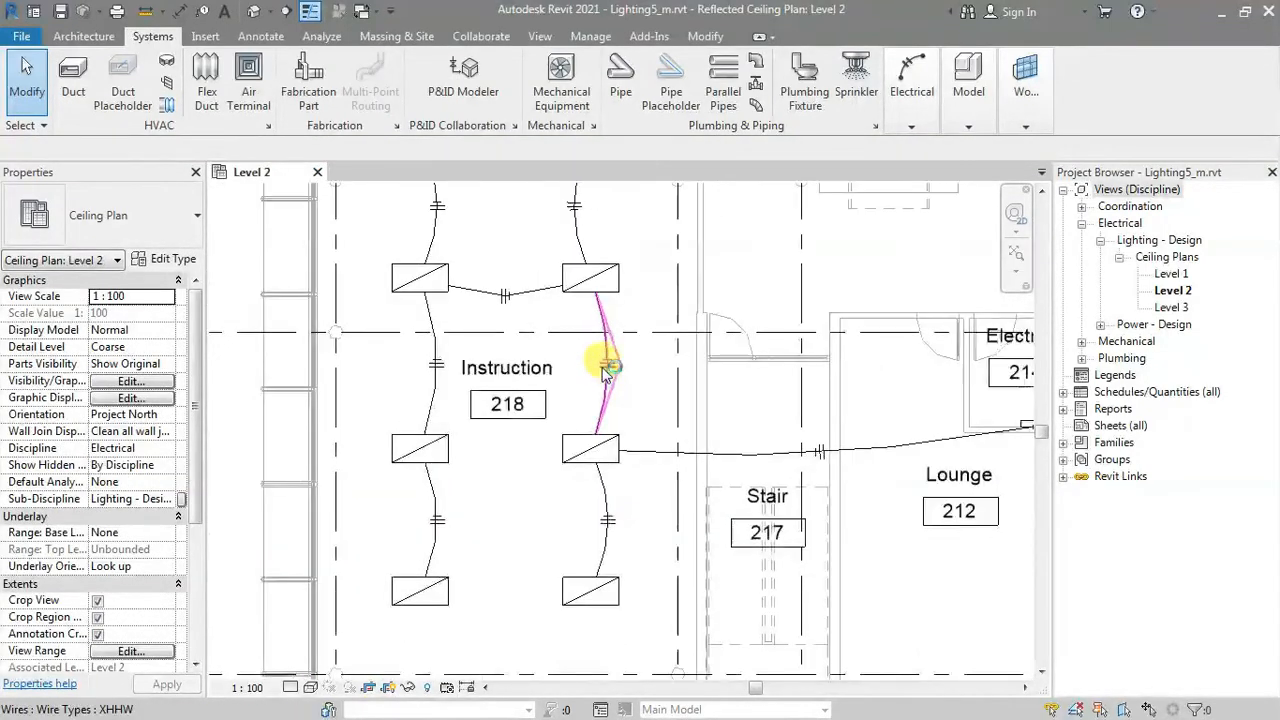
pyautogui.moveTo(823, 508); pyautogui.dragTo(768, 510, button='middle')
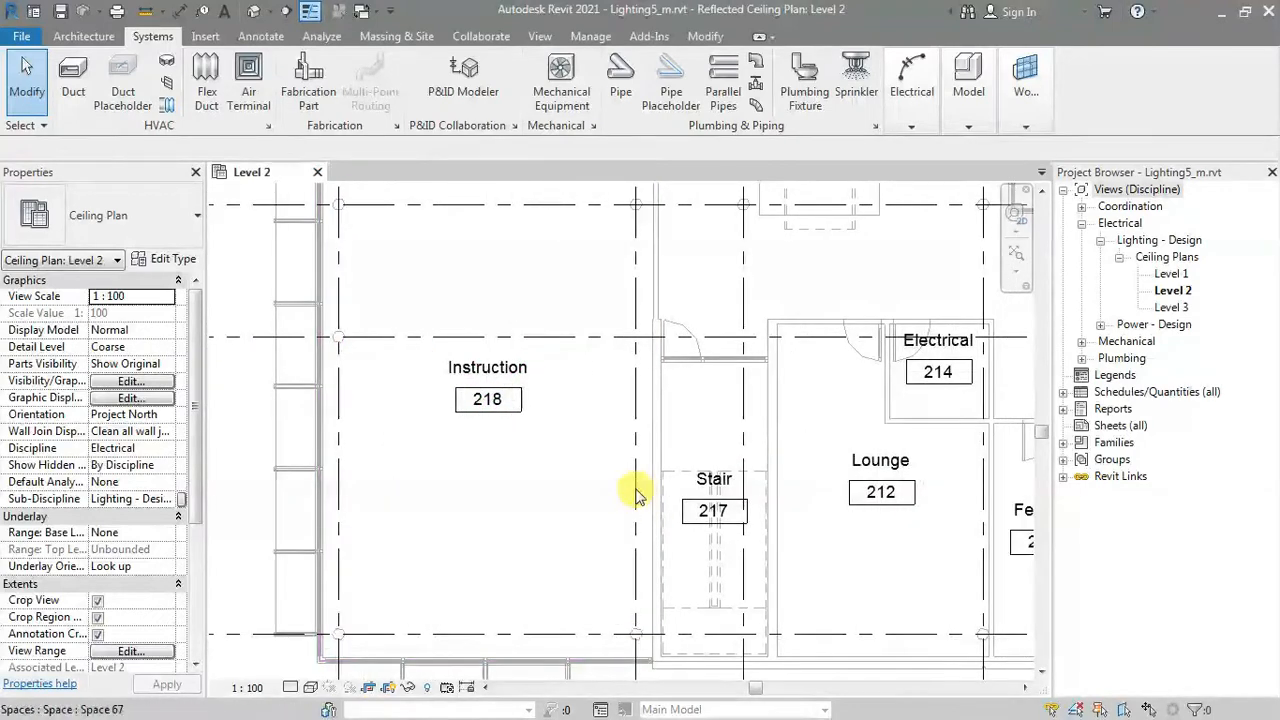
# Add a hot conductor to the home-run wire between room 218 and the electrical panel, giving it two hot conductors
pyautogui.scroll(2, 735, 480)
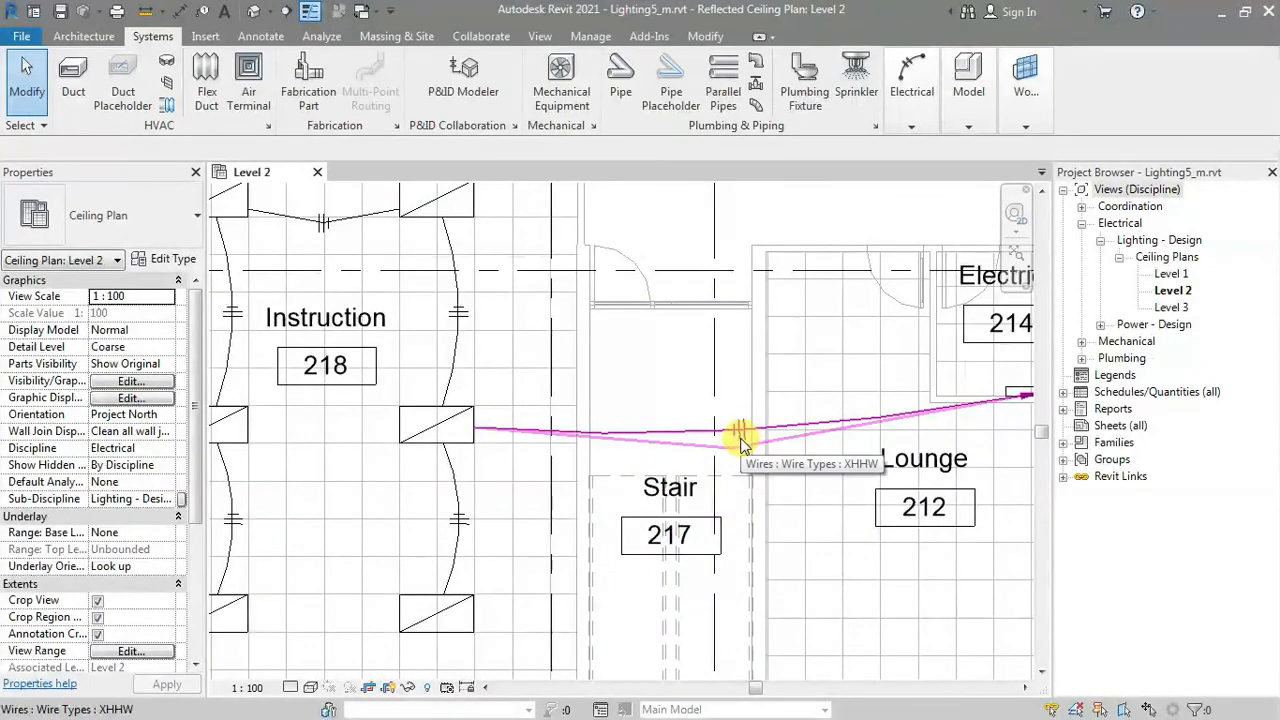
pyautogui.click(464, 436)
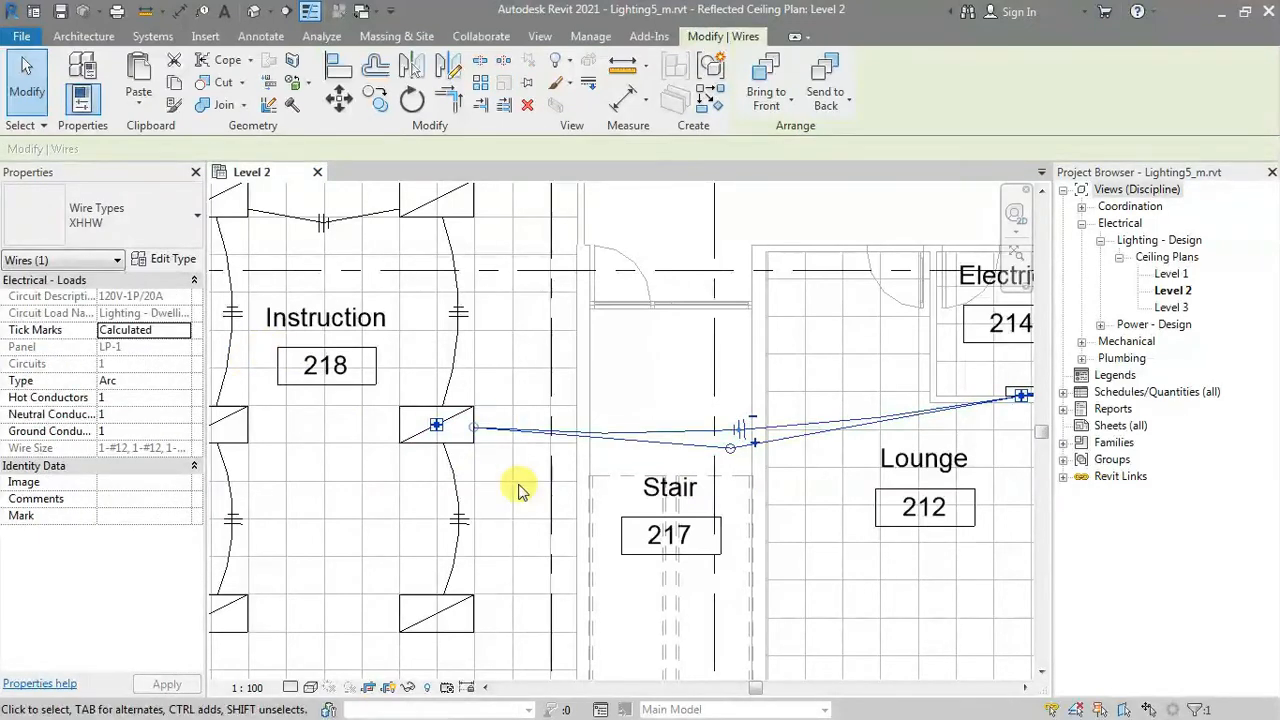
pyautogui.moveTo(142, 456)
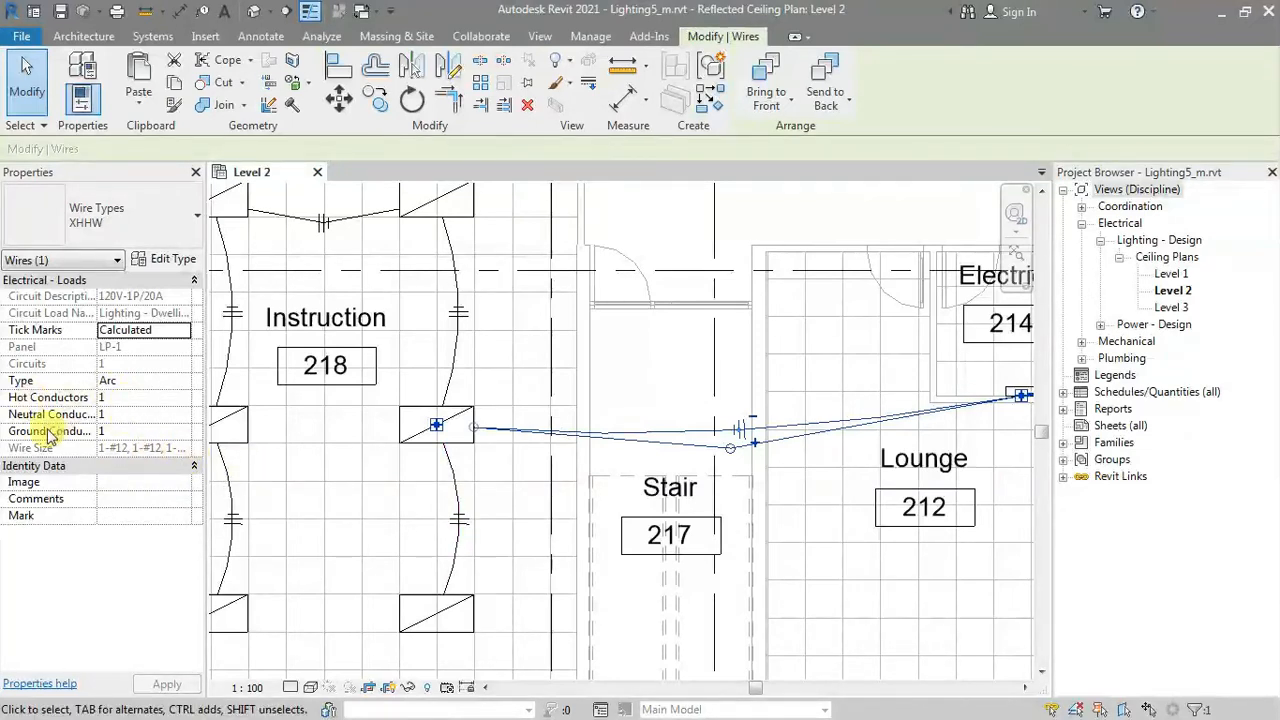
pyautogui.click(756, 441)
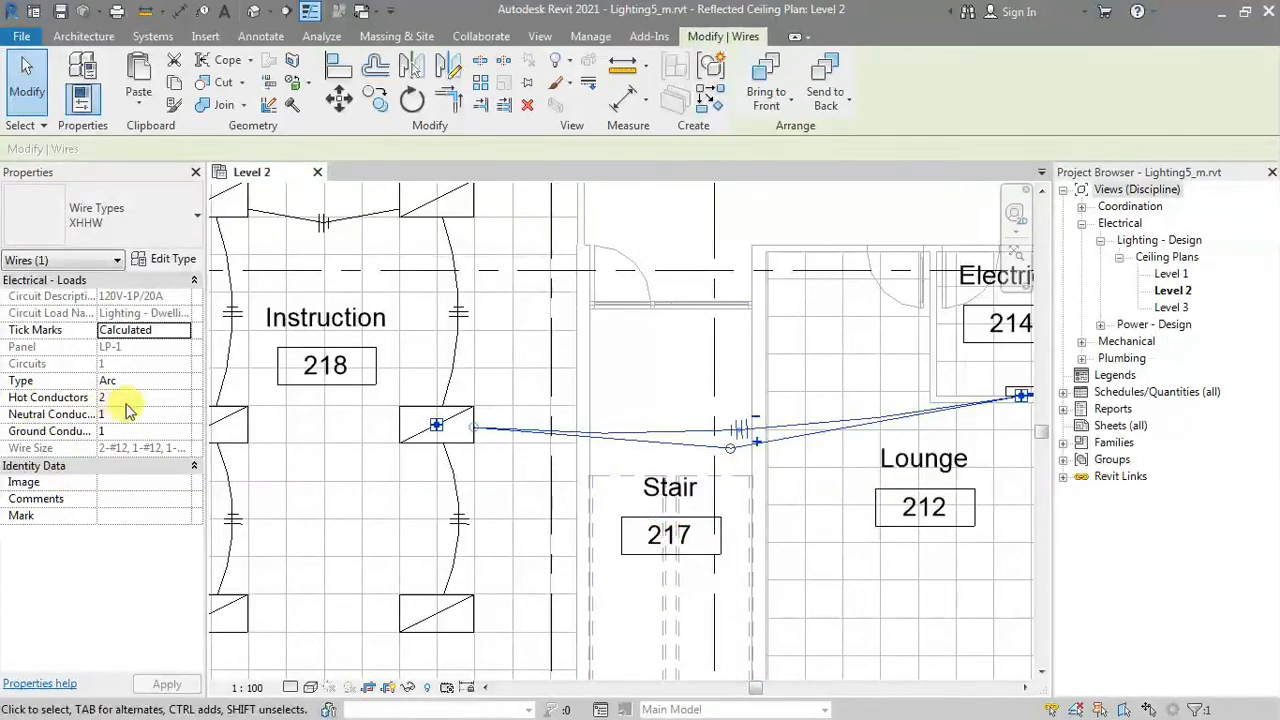
pyautogui.scroll(4, 733, 432)
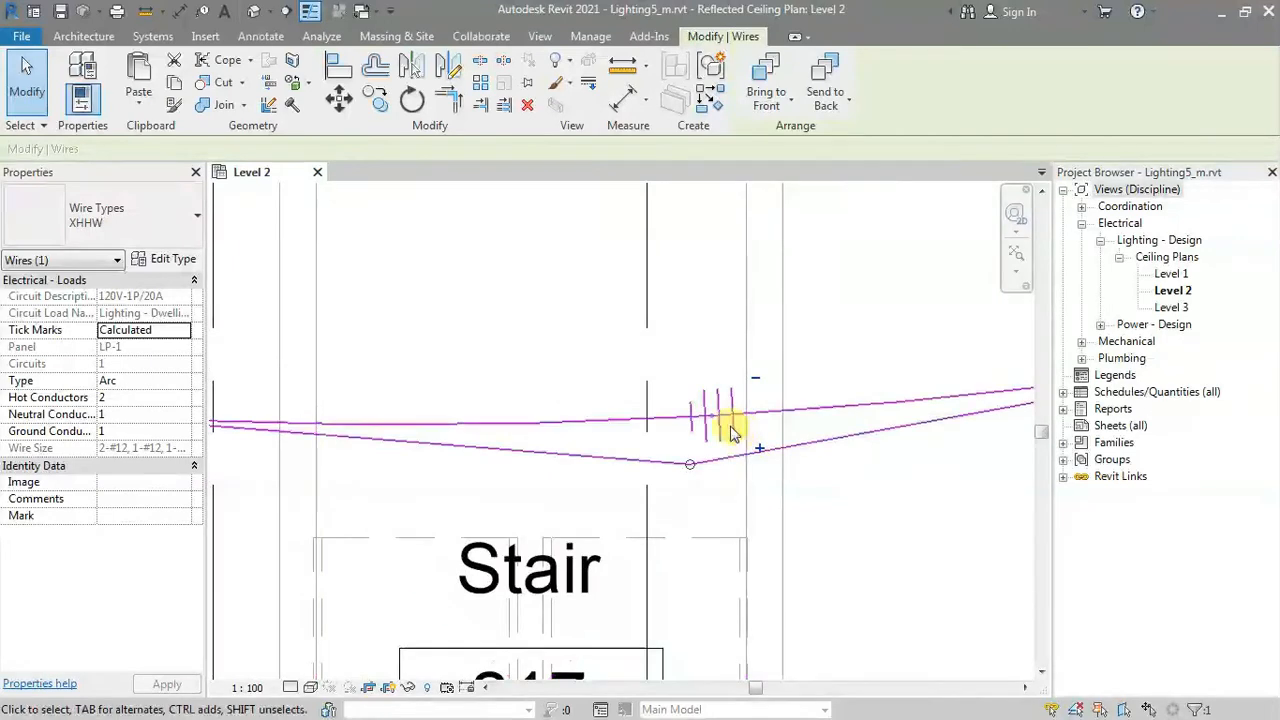
pyautogui.scroll(-4, 755, 443)
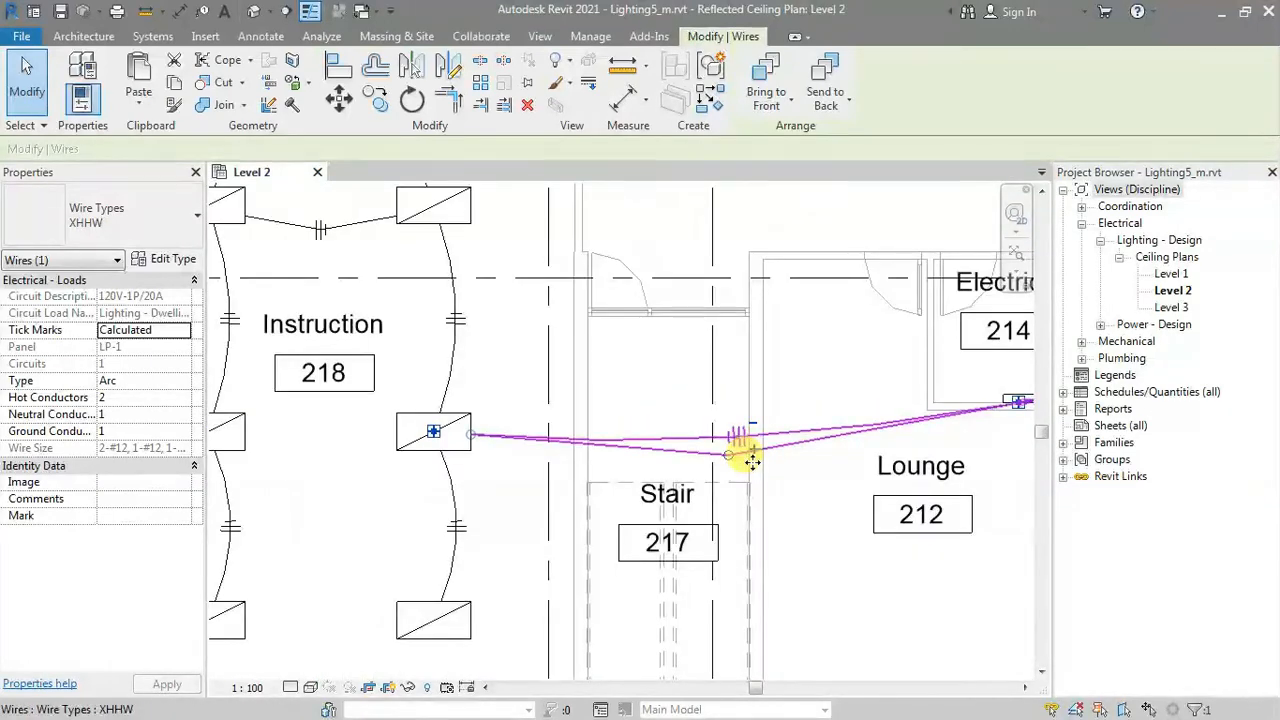
pyautogui.scroll(-2, 752, 462)
pyautogui.press('Escape')
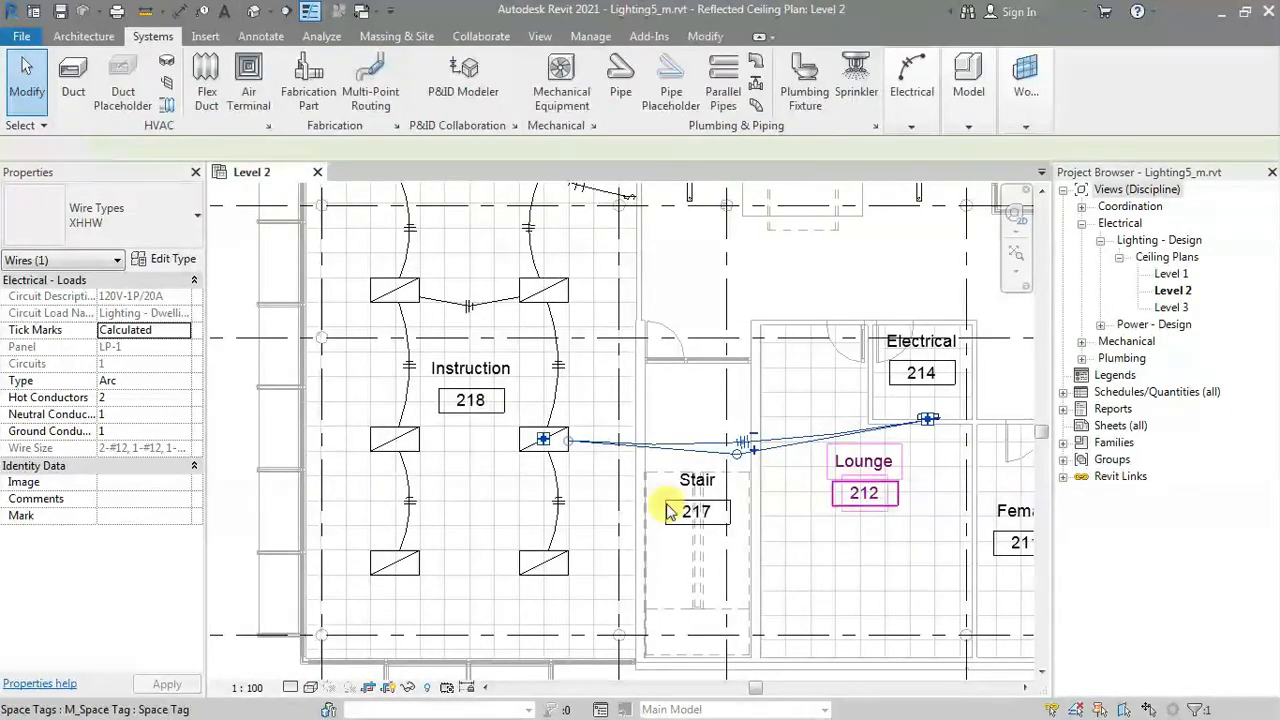
# Open the type properties of the right fixture above grid line H and review its photometrics and light loss factors
pyautogui.scroll(-1, 840, 492)
pyautogui.moveTo(649, 490); pyautogui.dragTo(739, 520, button='middle')
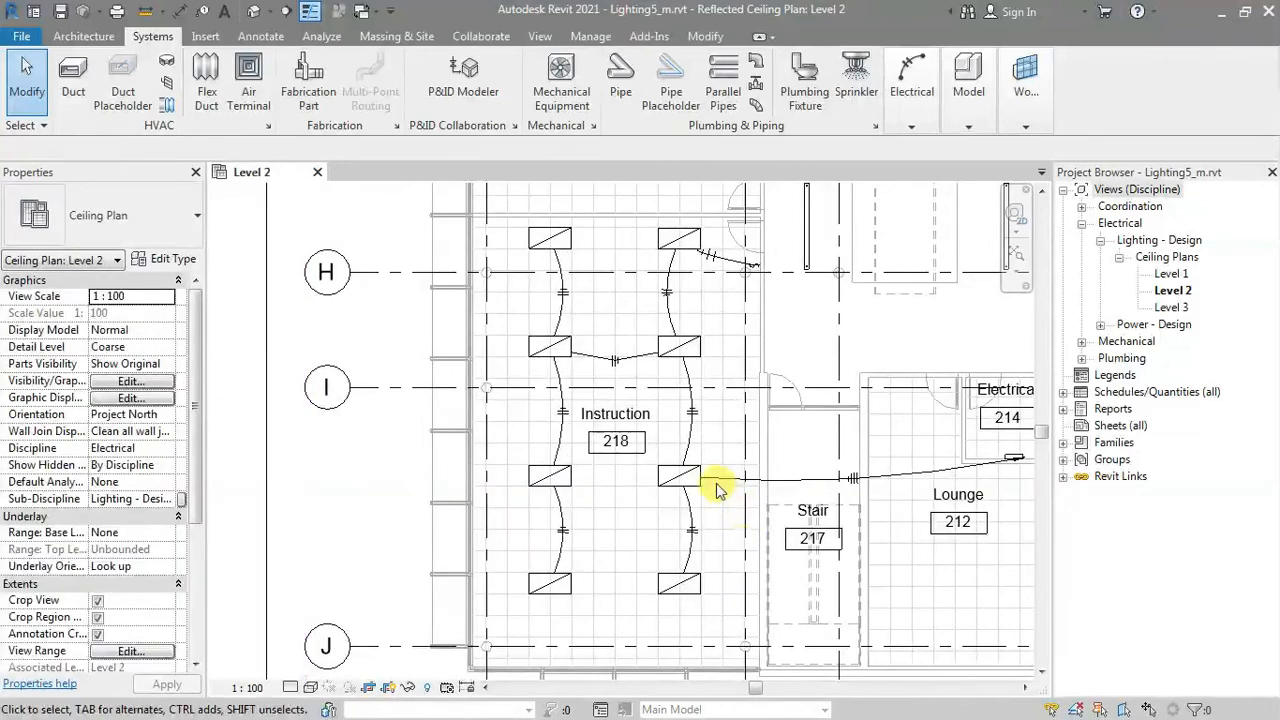
pyautogui.moveTo(697, 277); pyautogui.dragTo(730, 363, button='middle')
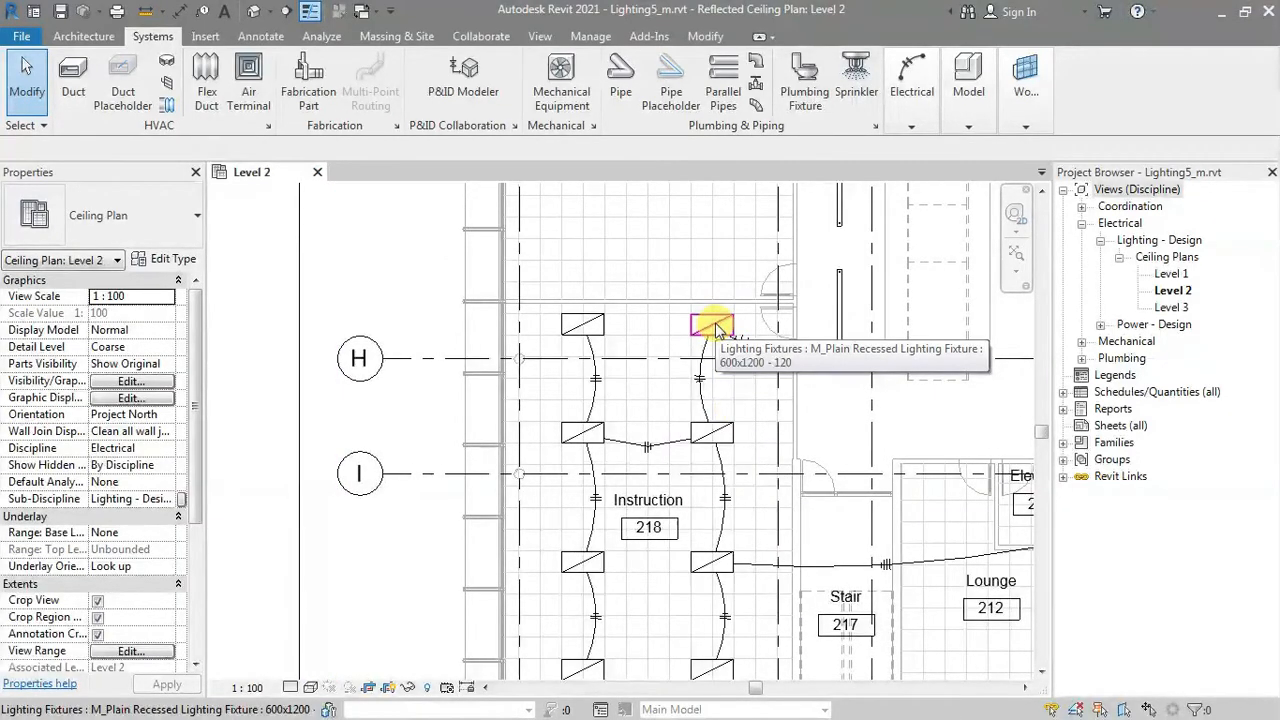
pyautogui.click(706, 405)
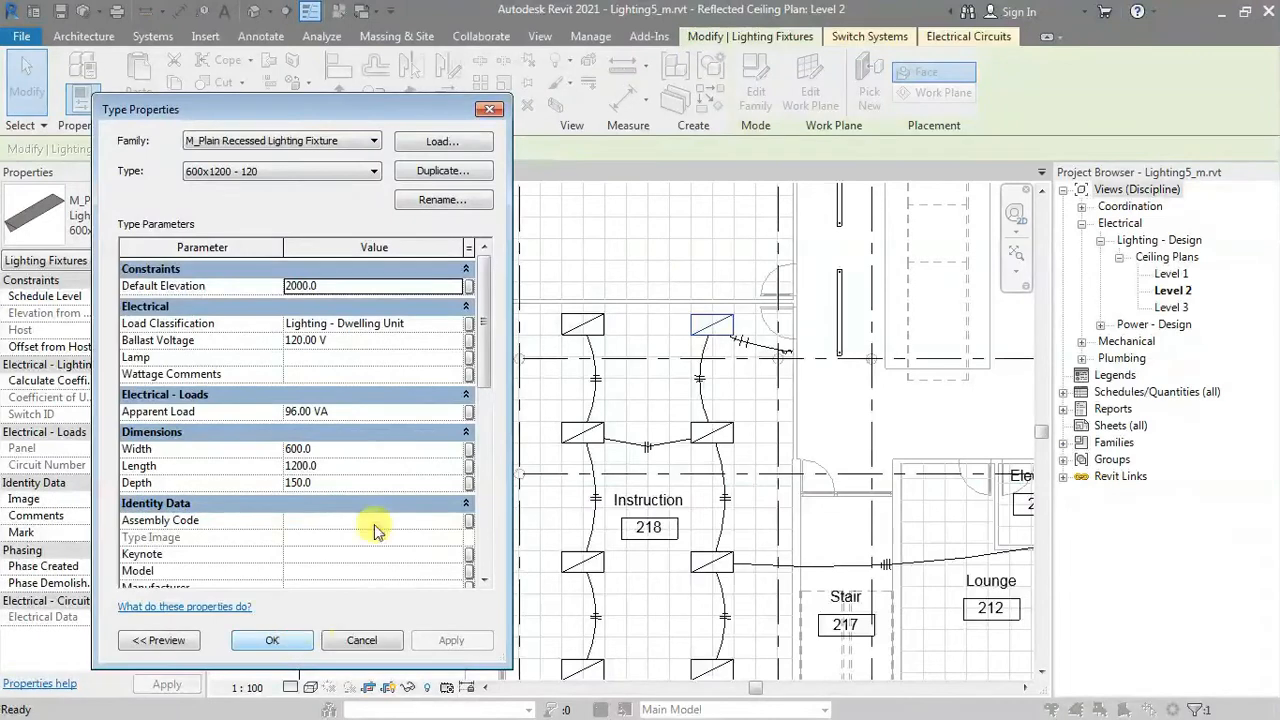
pyautogui.moveTo(480, 328); pyautogui.dragTo(490, 512)
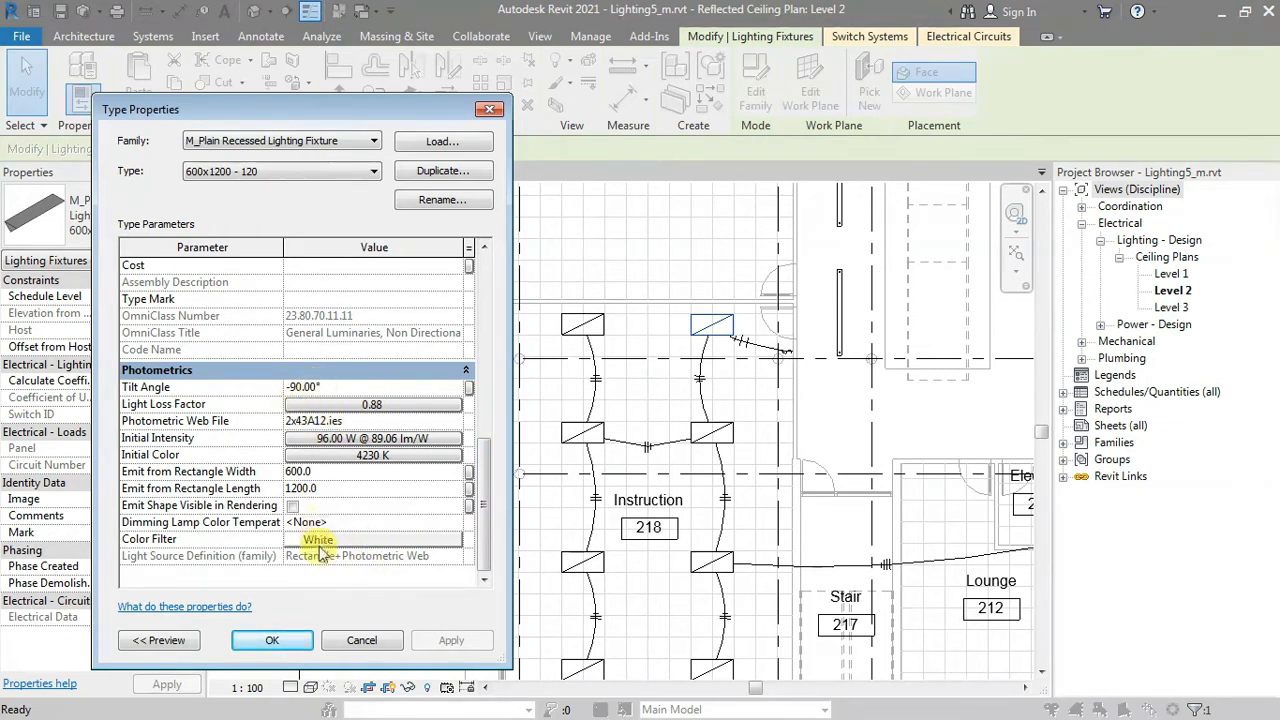
pyautogui.click(355, 406)
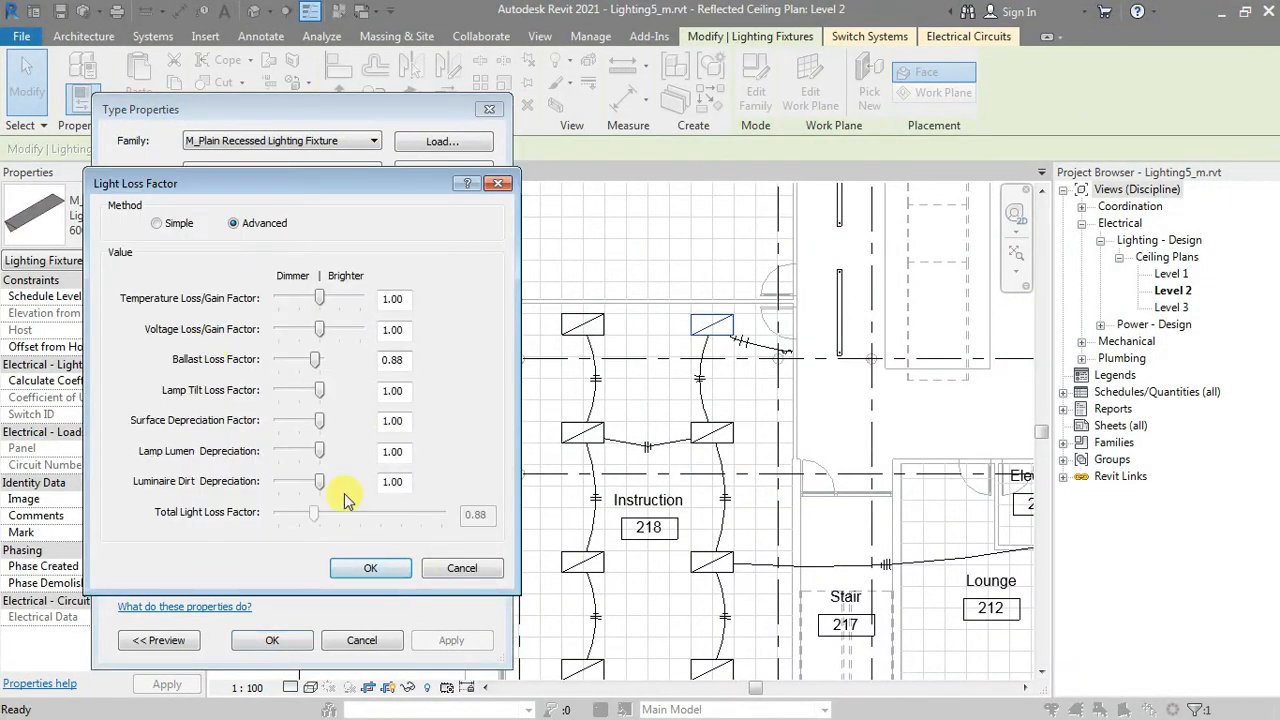
pyautogui.click(382, 570)
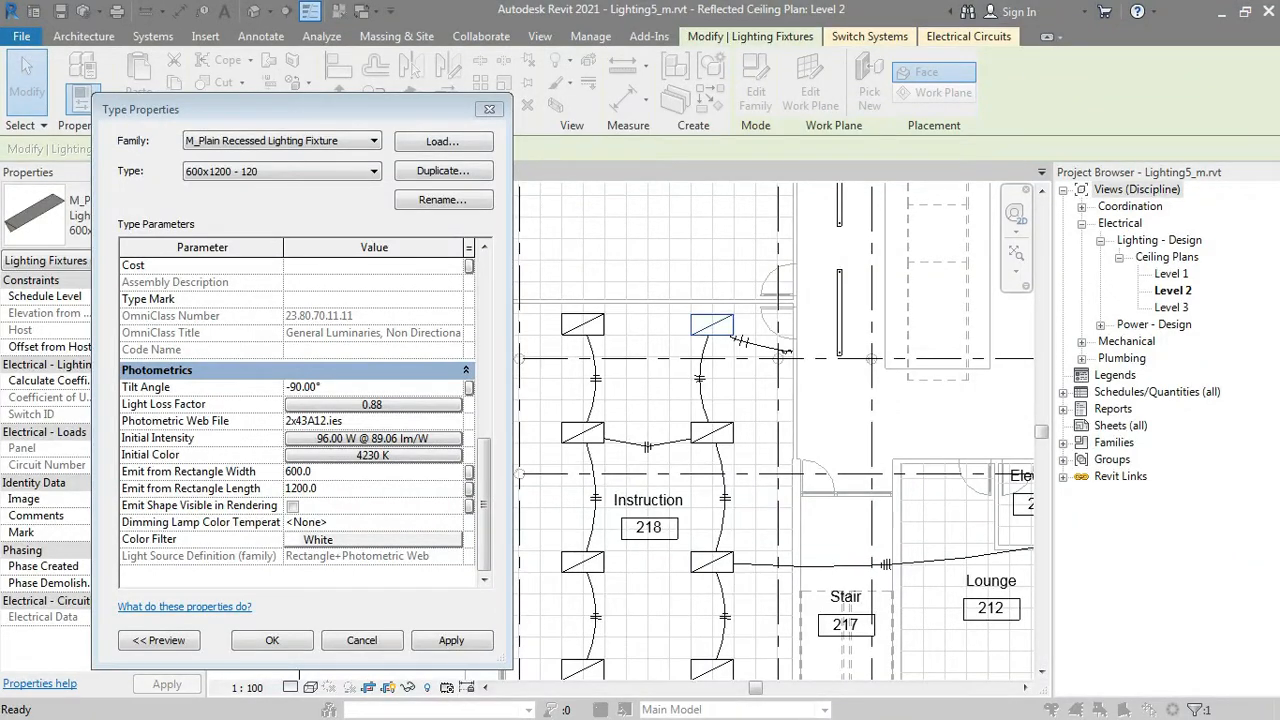
# Browse the IES files available for the fixture type's photometric web file without replacing the assigned one
pyautogui.click(428, 421)
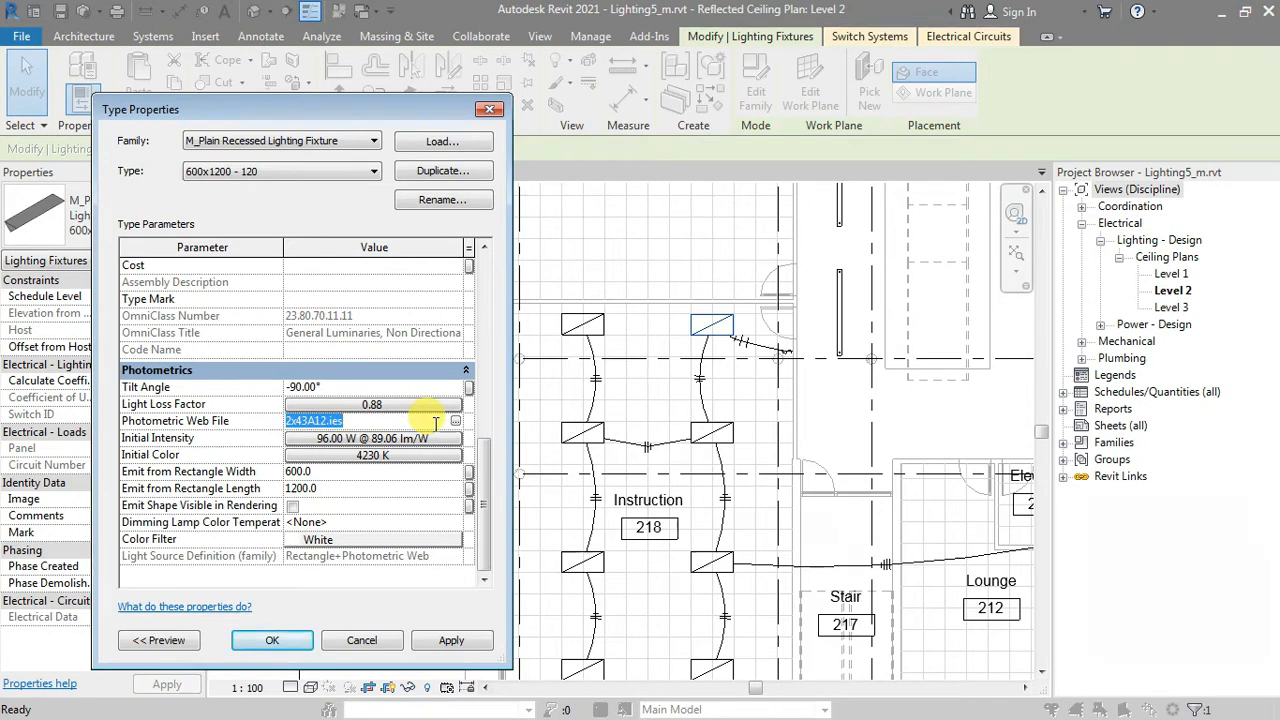
pyautogui.click(456, 426)
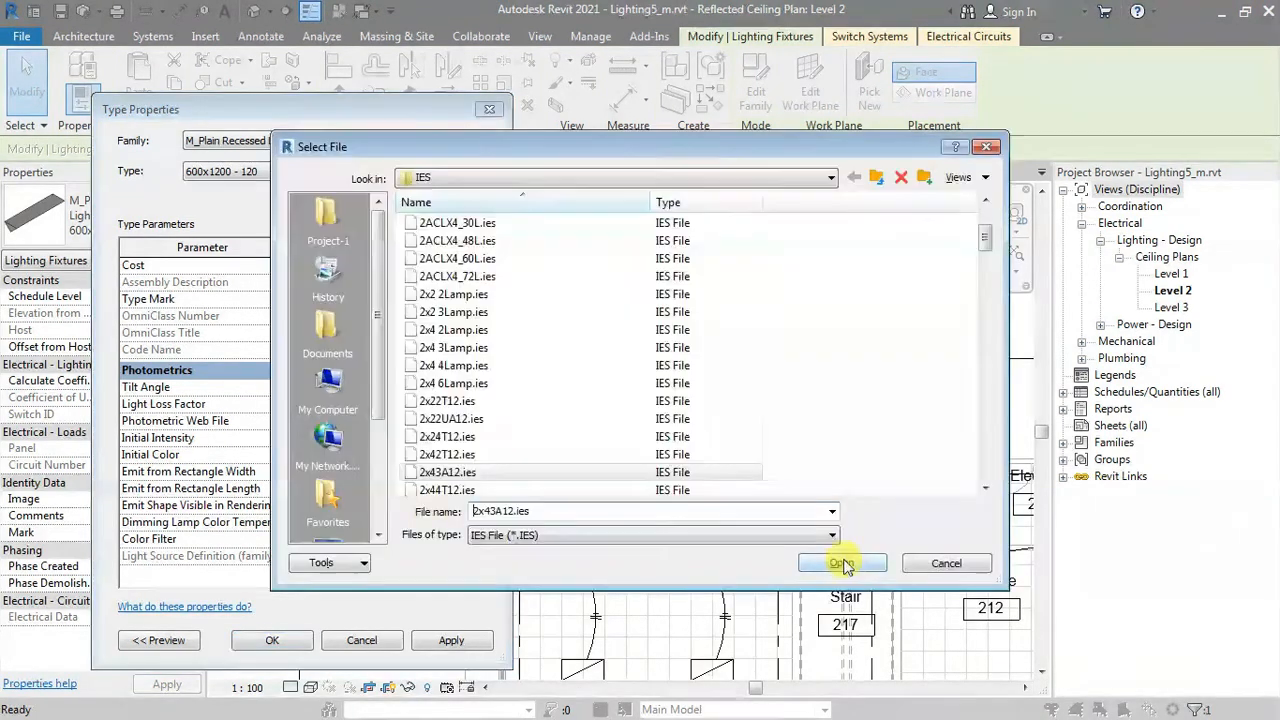
pyautogui.click(563, 294)
pyautogui.scroll(-5, 533, 385)
pyautogui.scroll(-15, 530, 400)
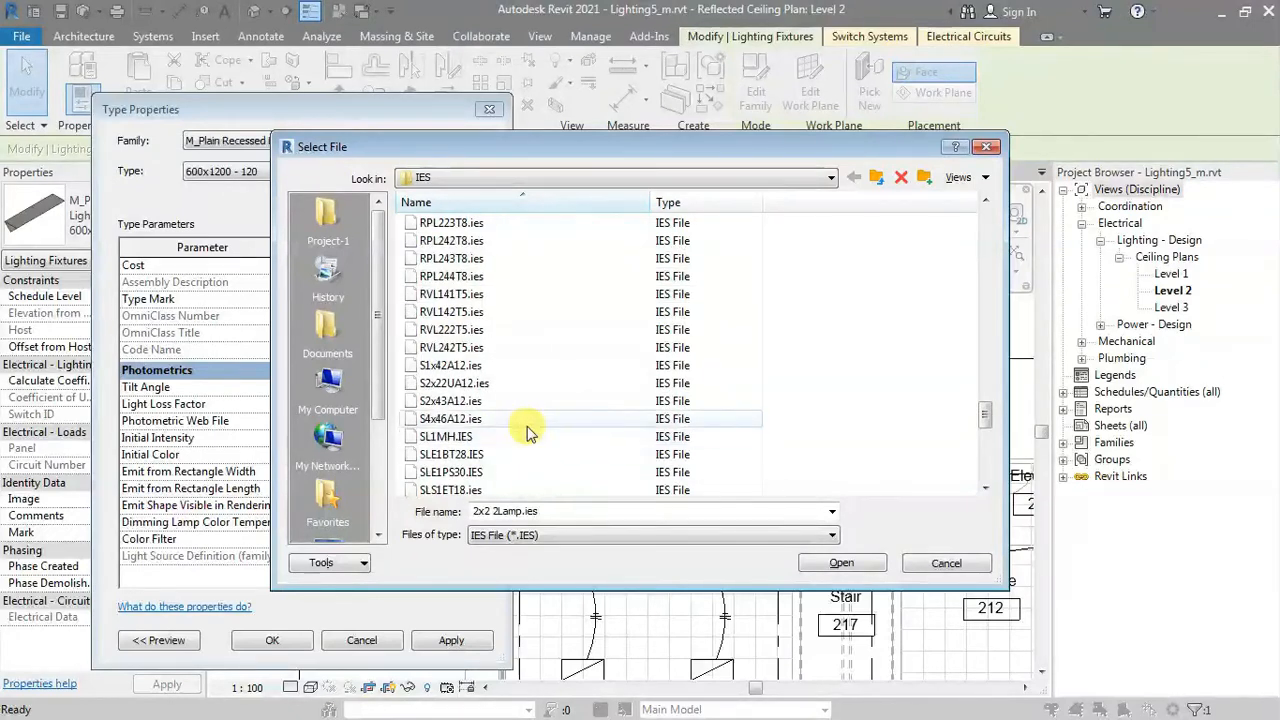
pyautogui.click(986, 147)
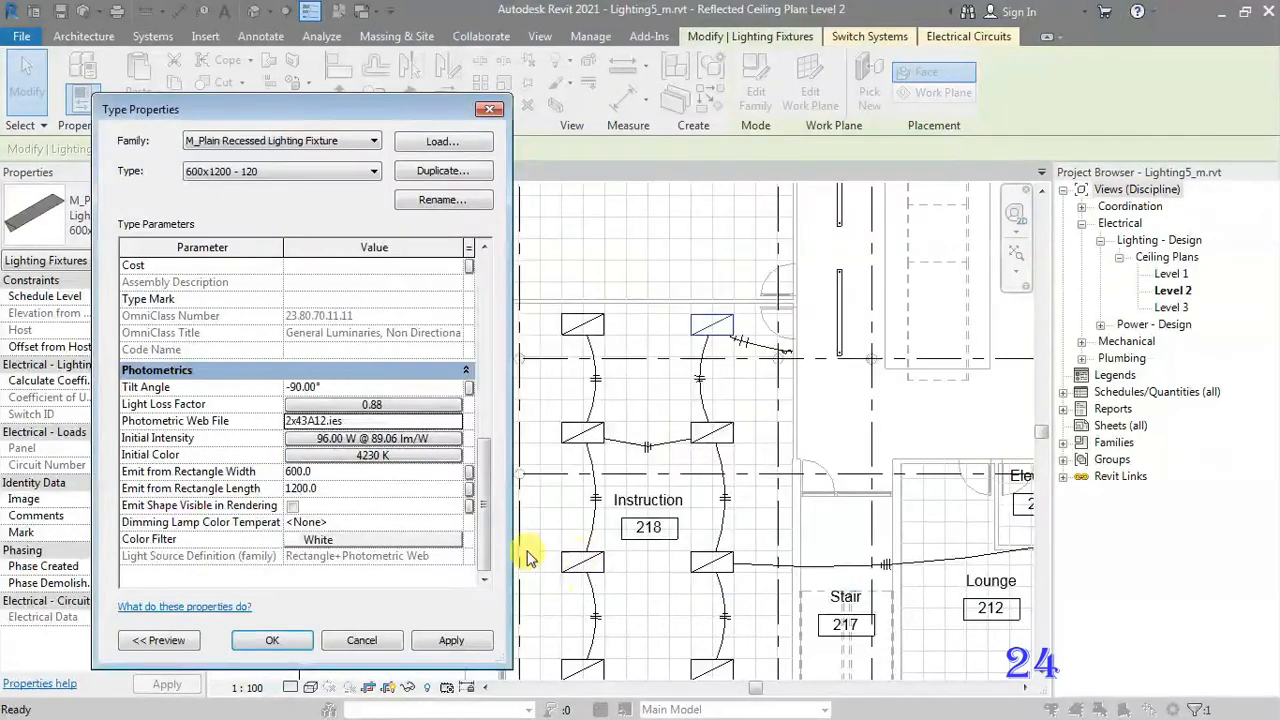
# Review the initial intensity and color filter settings of the fixture type and close its type properties
pyautogui.click(350, 440)
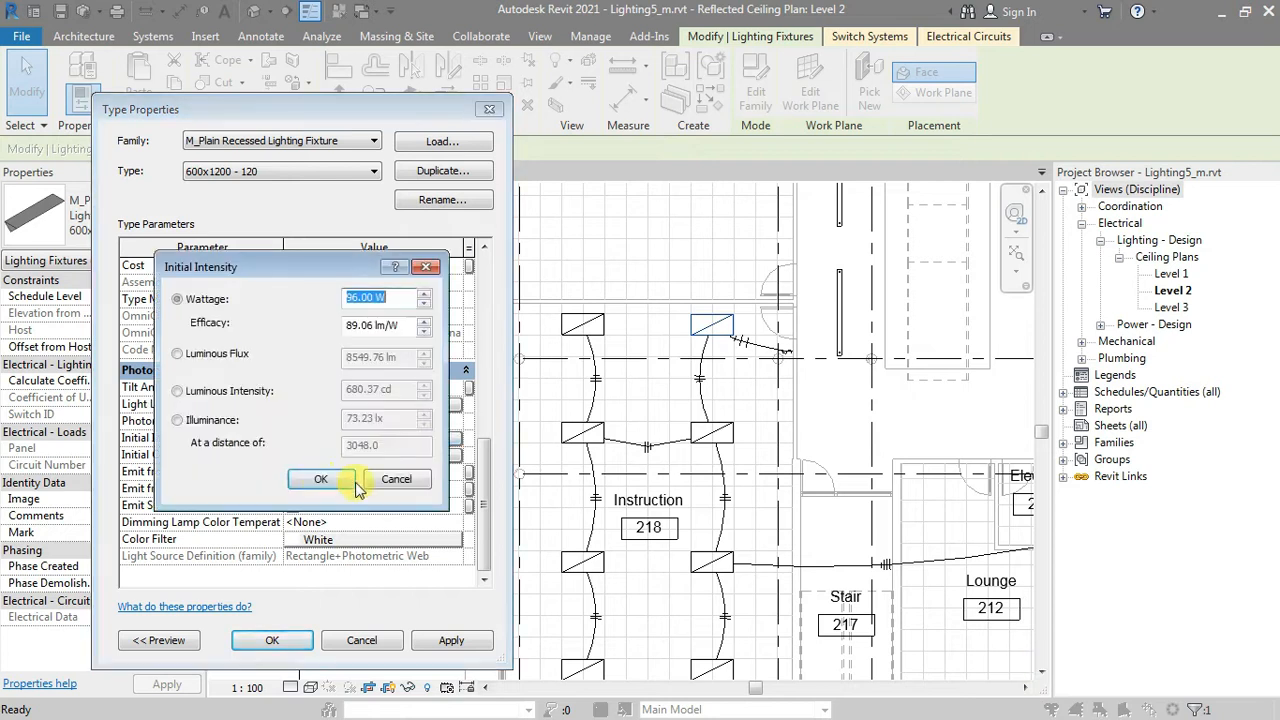
pyautogui.click(427, 270)
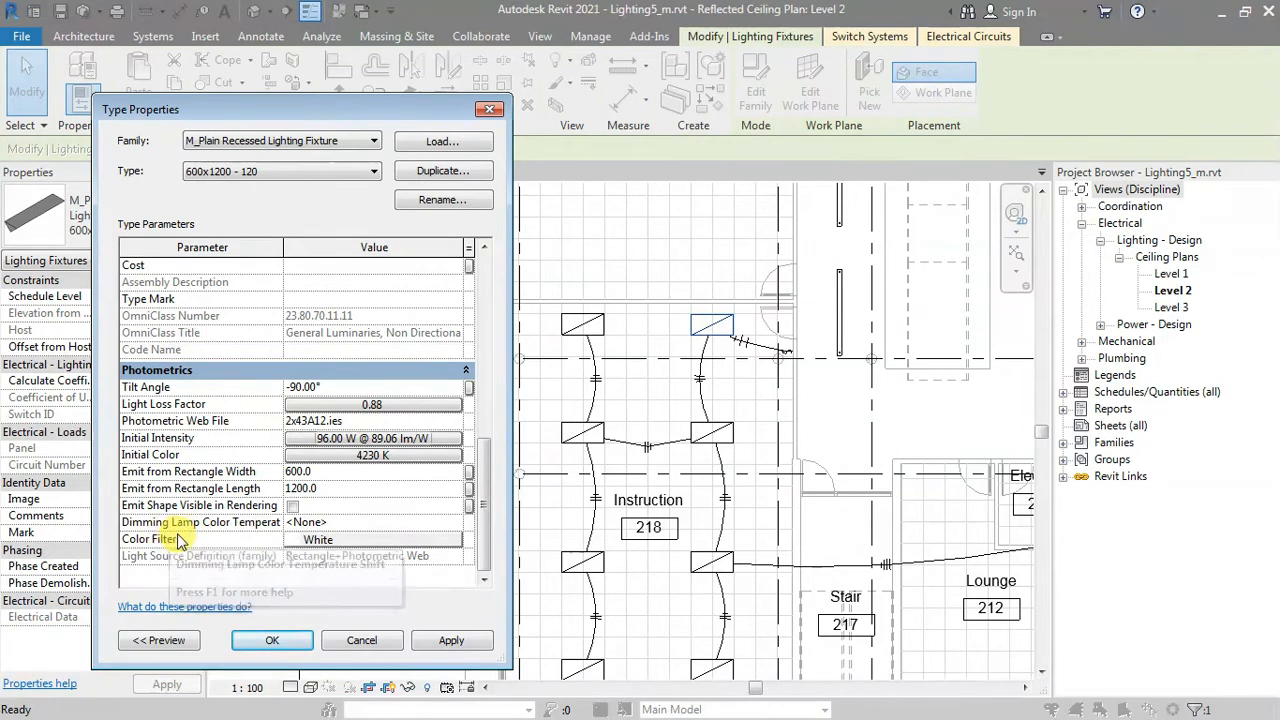
pyautogui.click(320, 540)
pyautogui.click(505, 206)
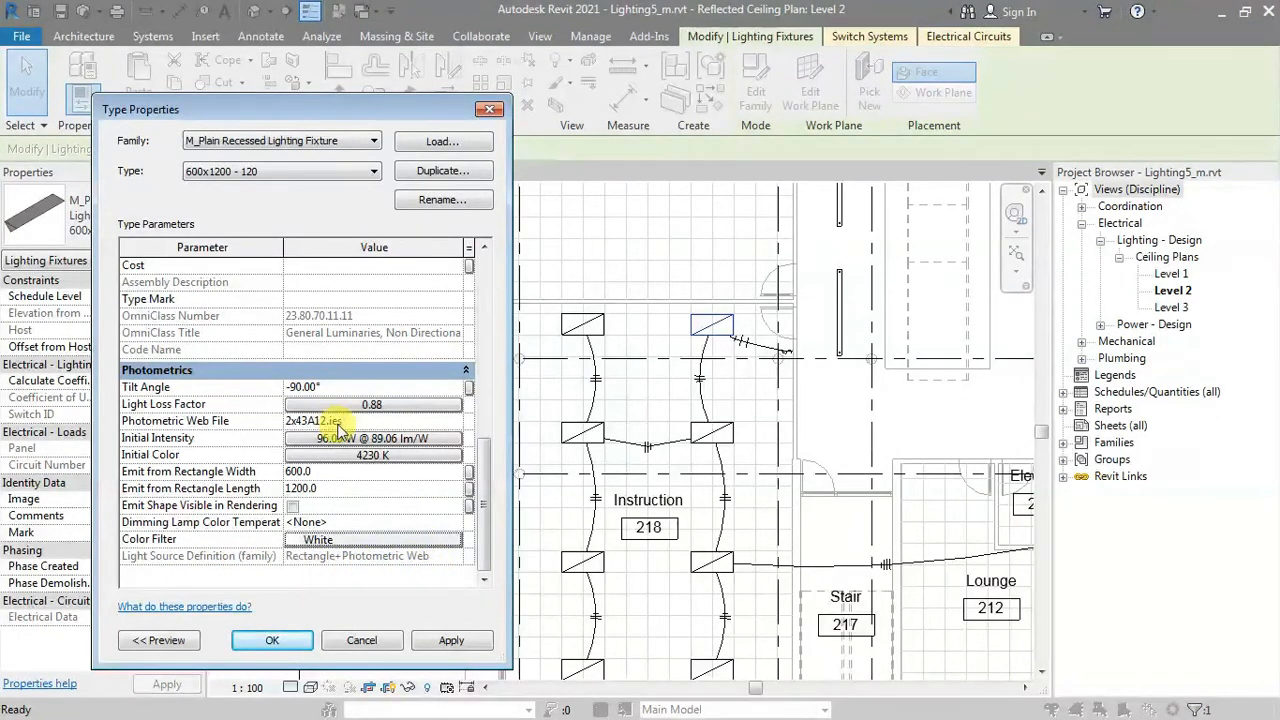
pyautogui.click(300, 641)
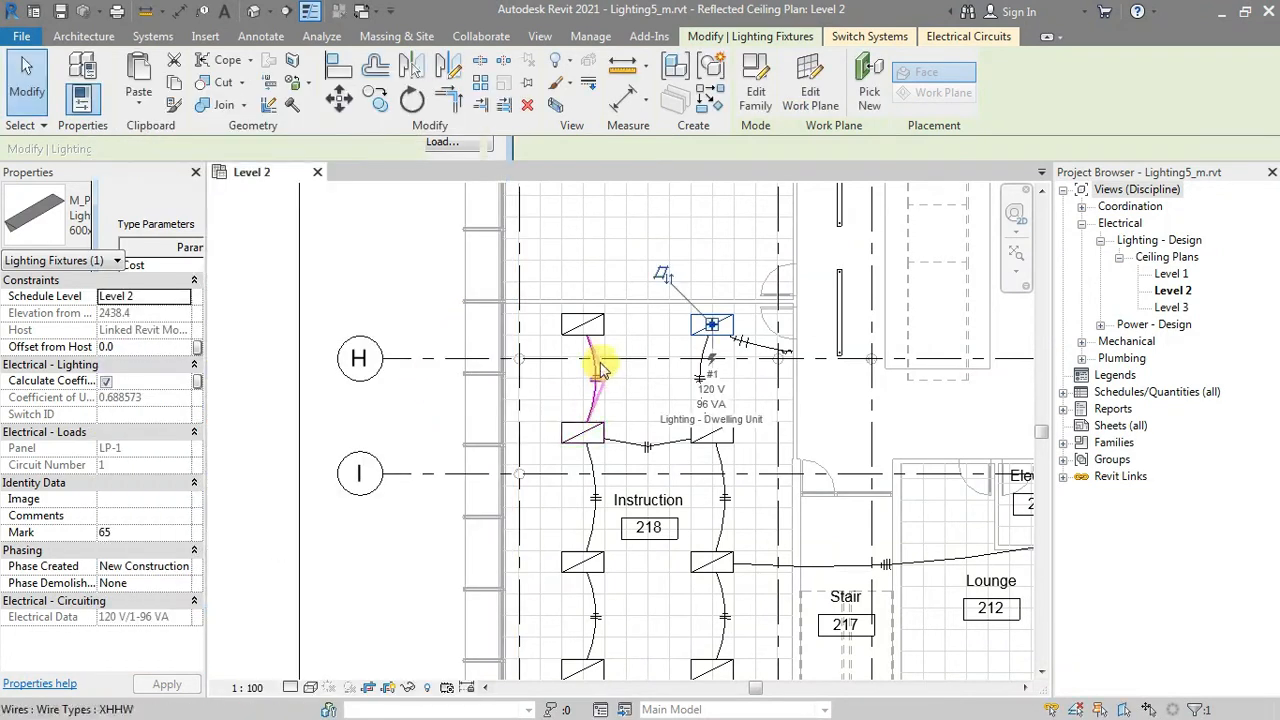
# Open the recessed fixture's family for editing and review the dimensions and photometric parameters in its family types
pyautogui.click(758, 104)
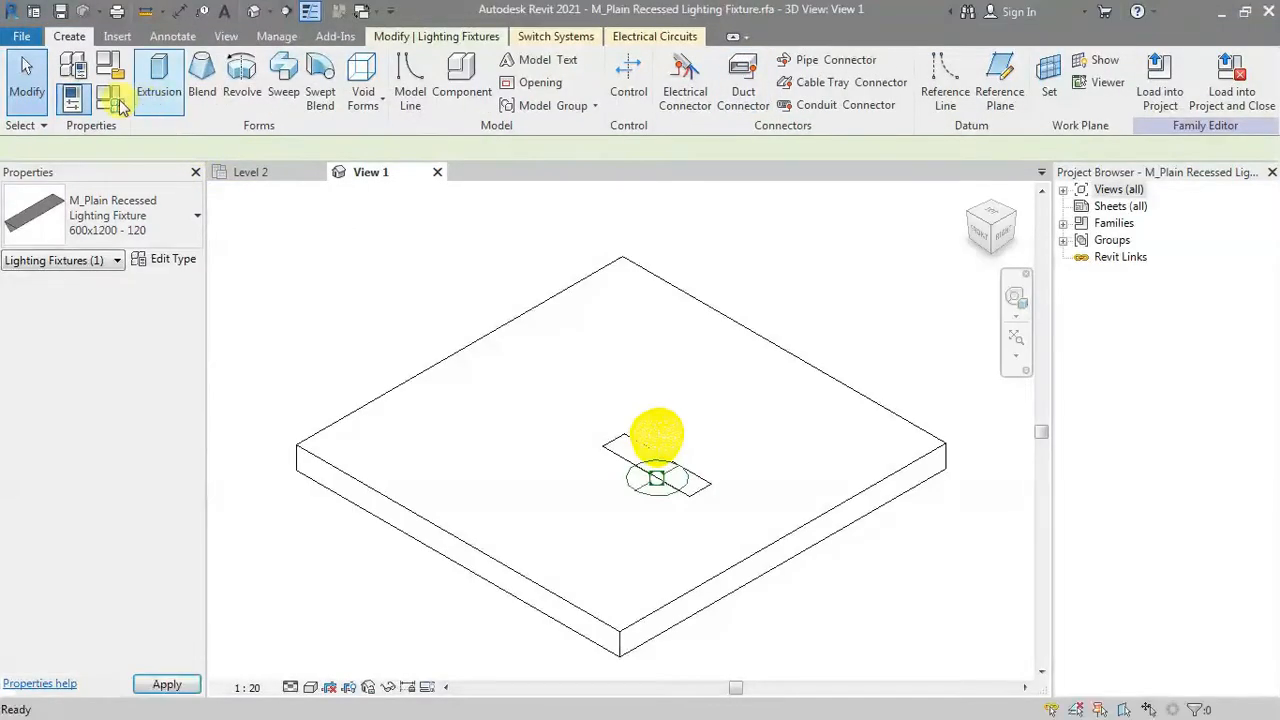
pyautogui.click(121, 106)
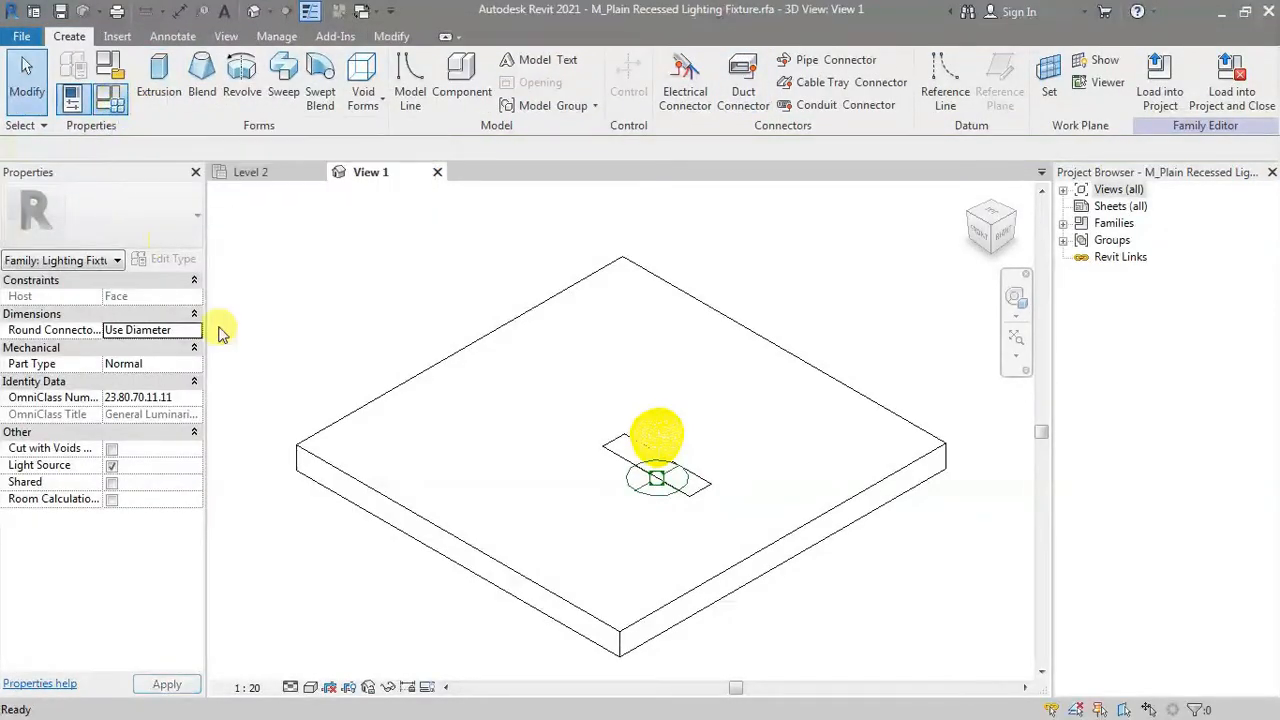
pyautogui.moveTo(848, 370); pyautogui.dragTo(851, 480)
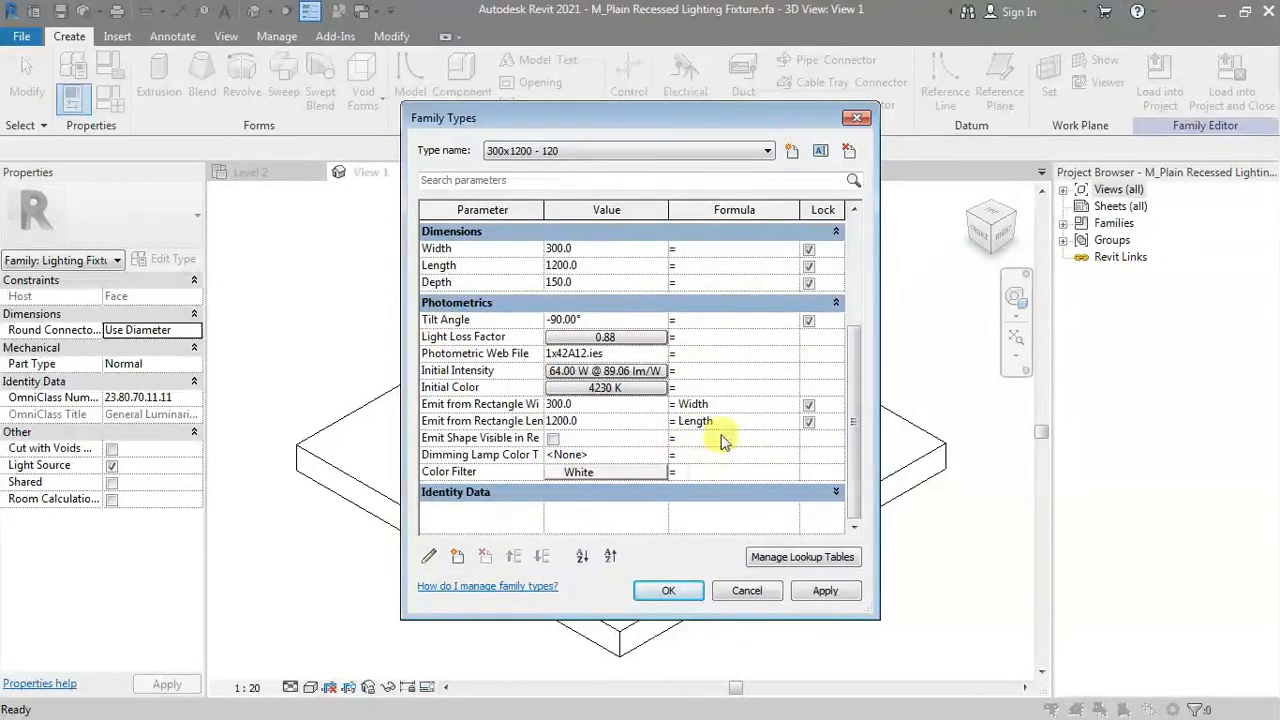
pyautogui.click(856, 118)
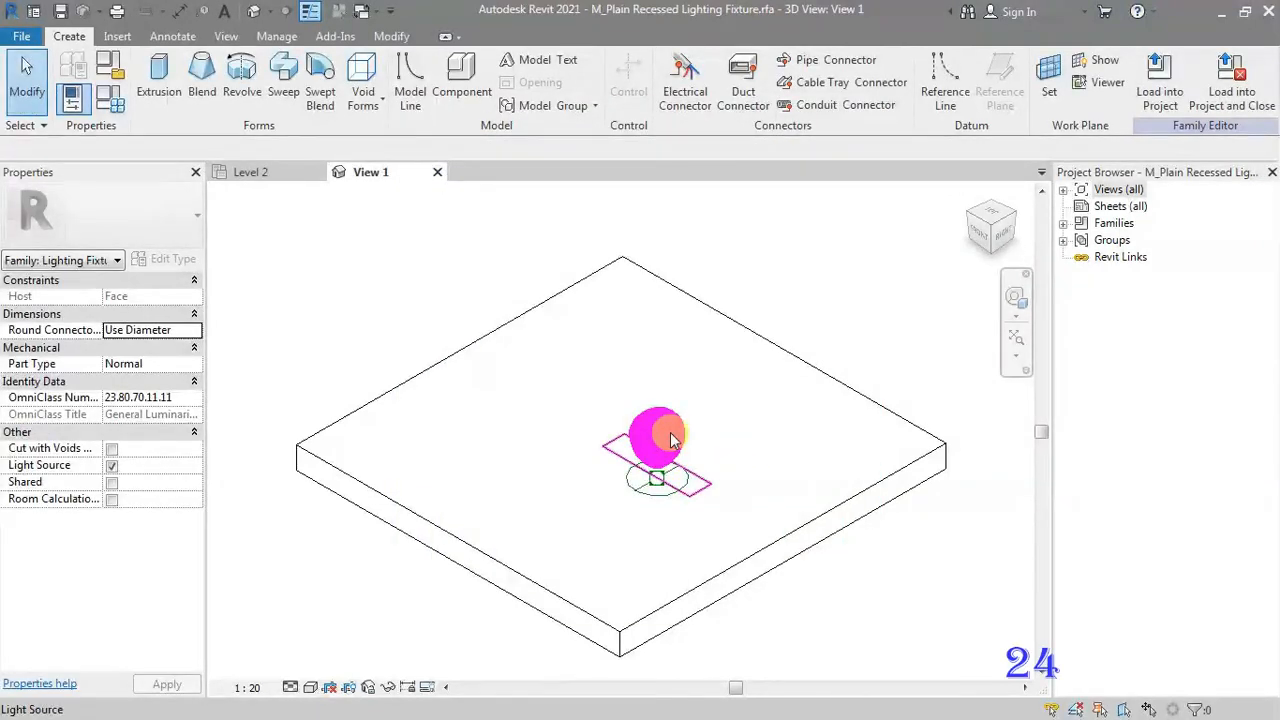
# Examine the emit shape and light distribution in the family's light source definition, and close the family
pyautogui.click(737, 530)
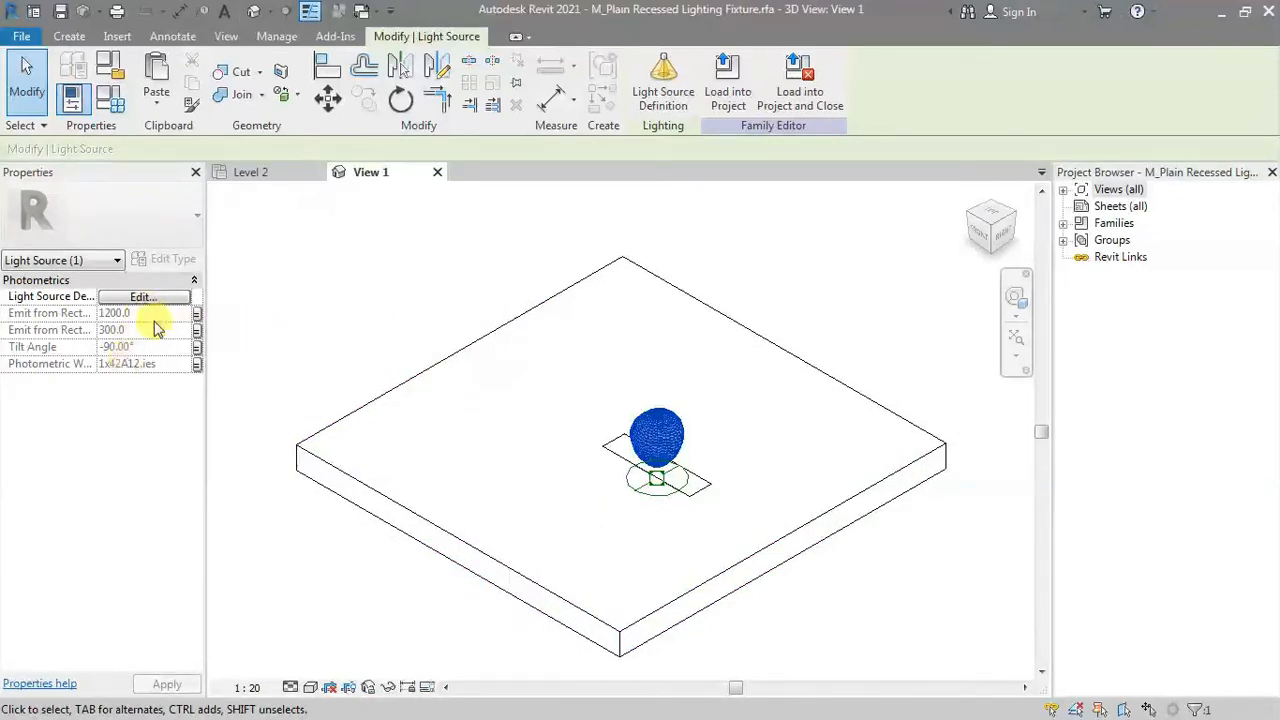
pyautogui.click(143, 298)
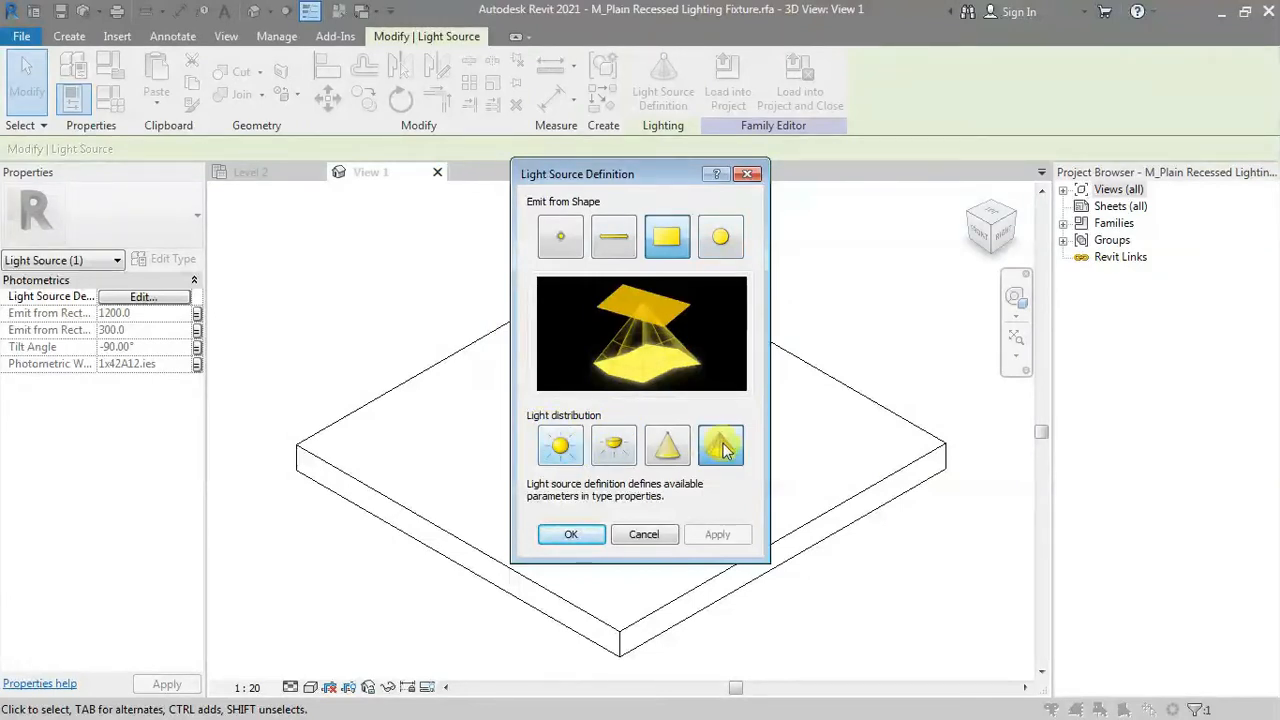
pyautogui.click(580, 537)
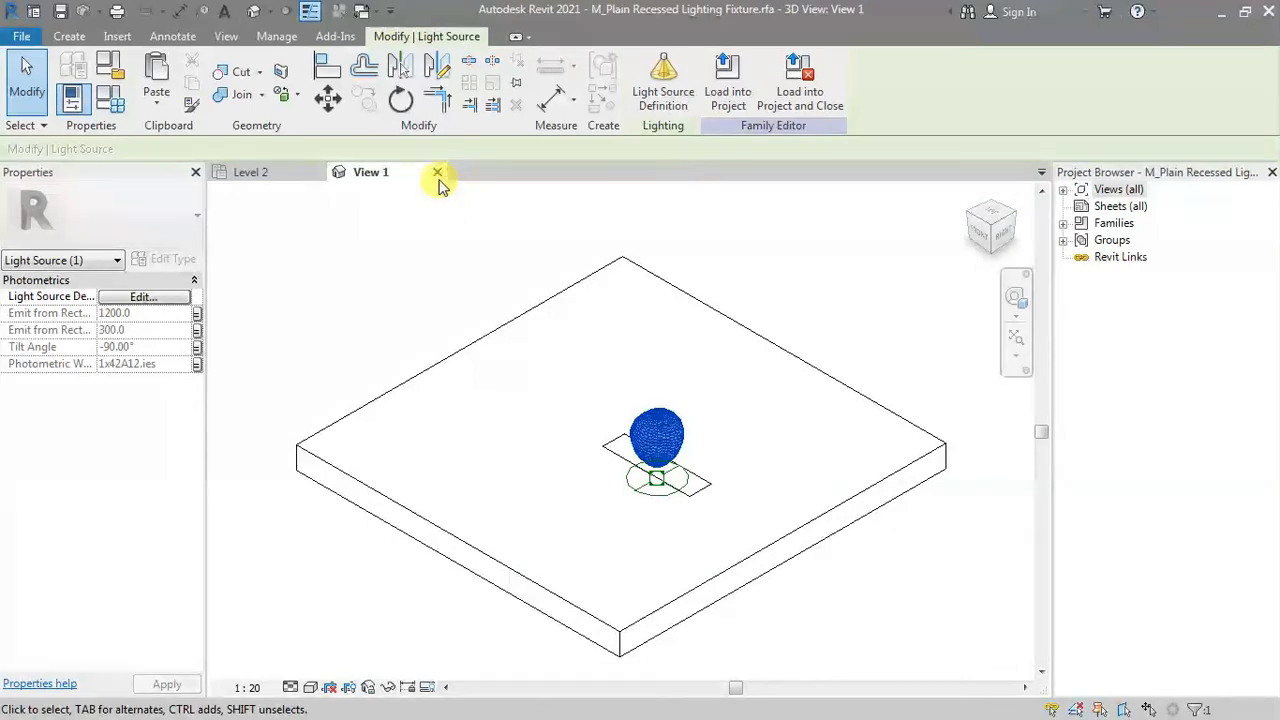
pyautogui.click(438, 174)
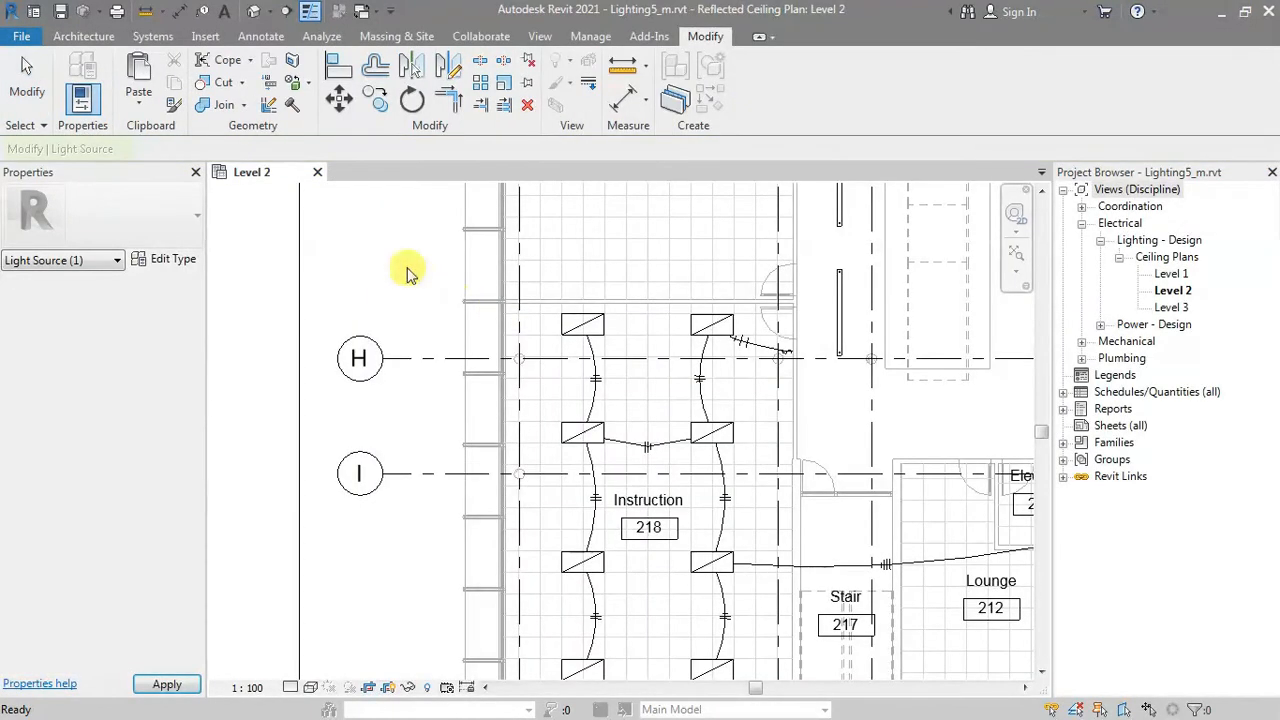
# Select the space of Instruction 218 on Level 2 and check its average estimated illumination and other lighting properties
pyautogui.click(790, 211)
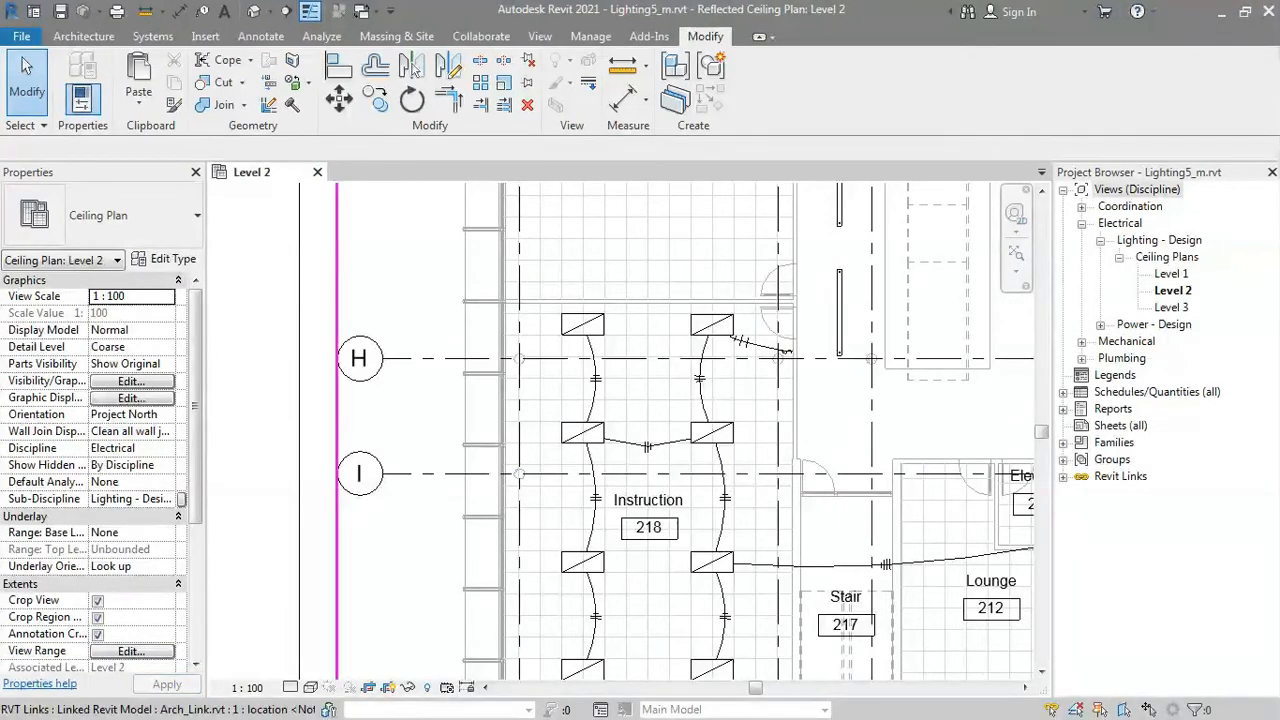
pyautogui.scroll(-1, 620, 440)
pyautogui.moveTo(620, 440); pyautogui.dragTo(709, 398, button='middle')
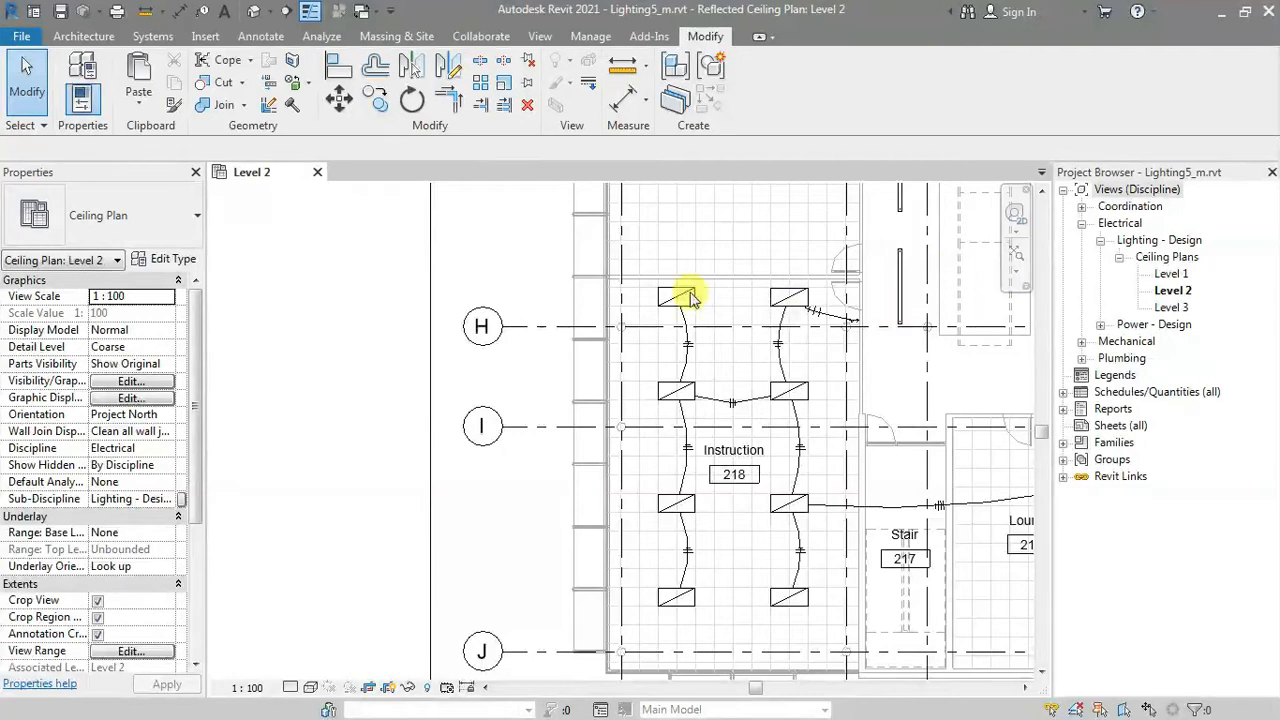
pyautogui.click(706, 510)
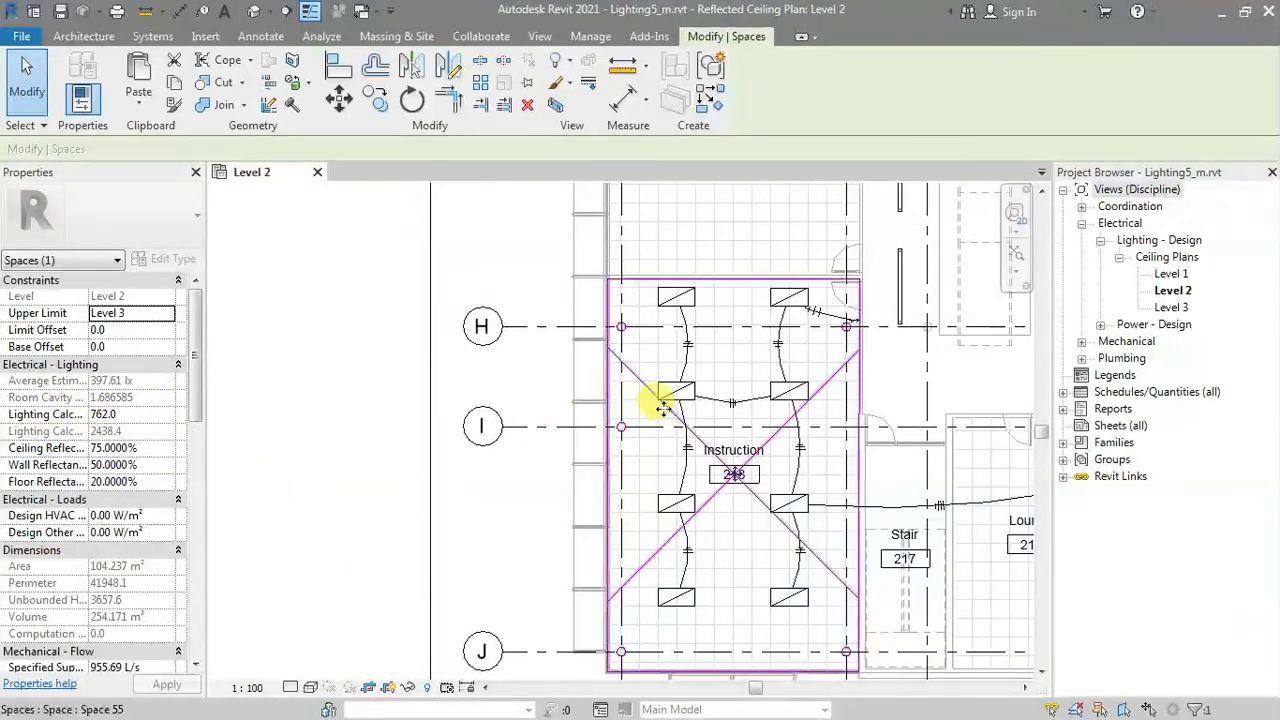
# Open the family of a recessed fixture in room 218 for editing and enable its room calculation point
pyautogui.click(698, 435)
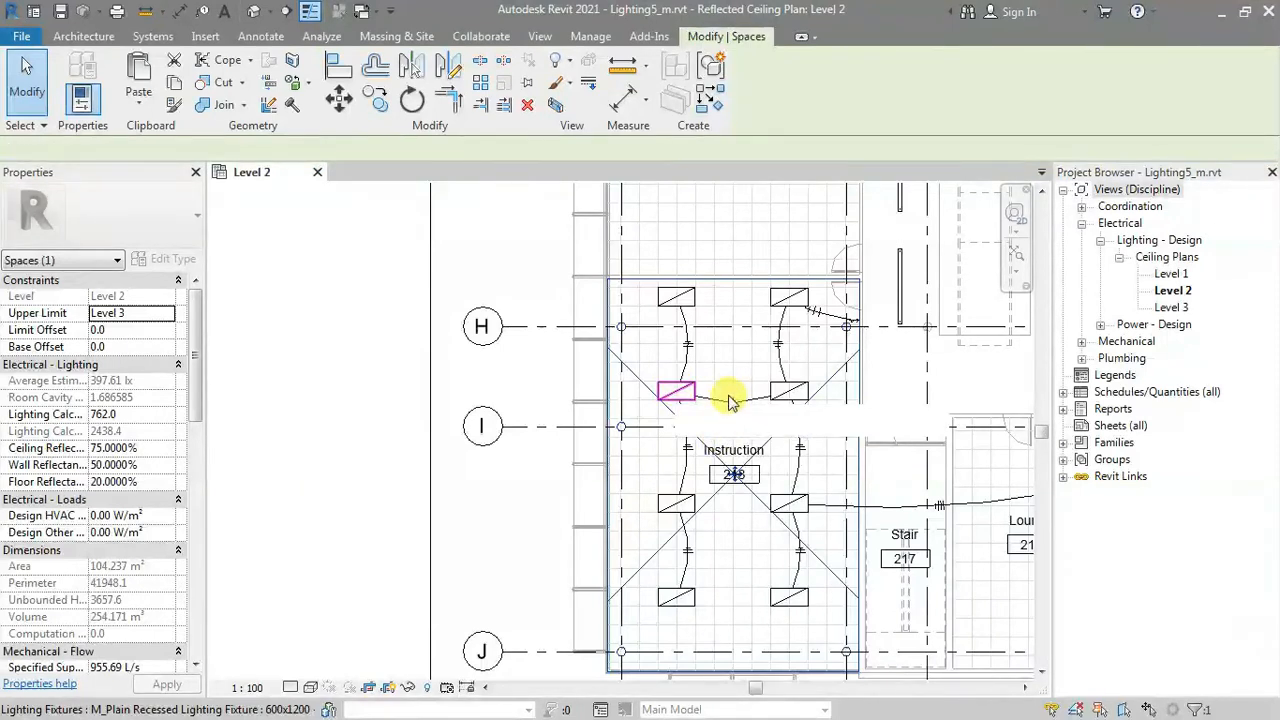
pyautogui.click(756, 92)
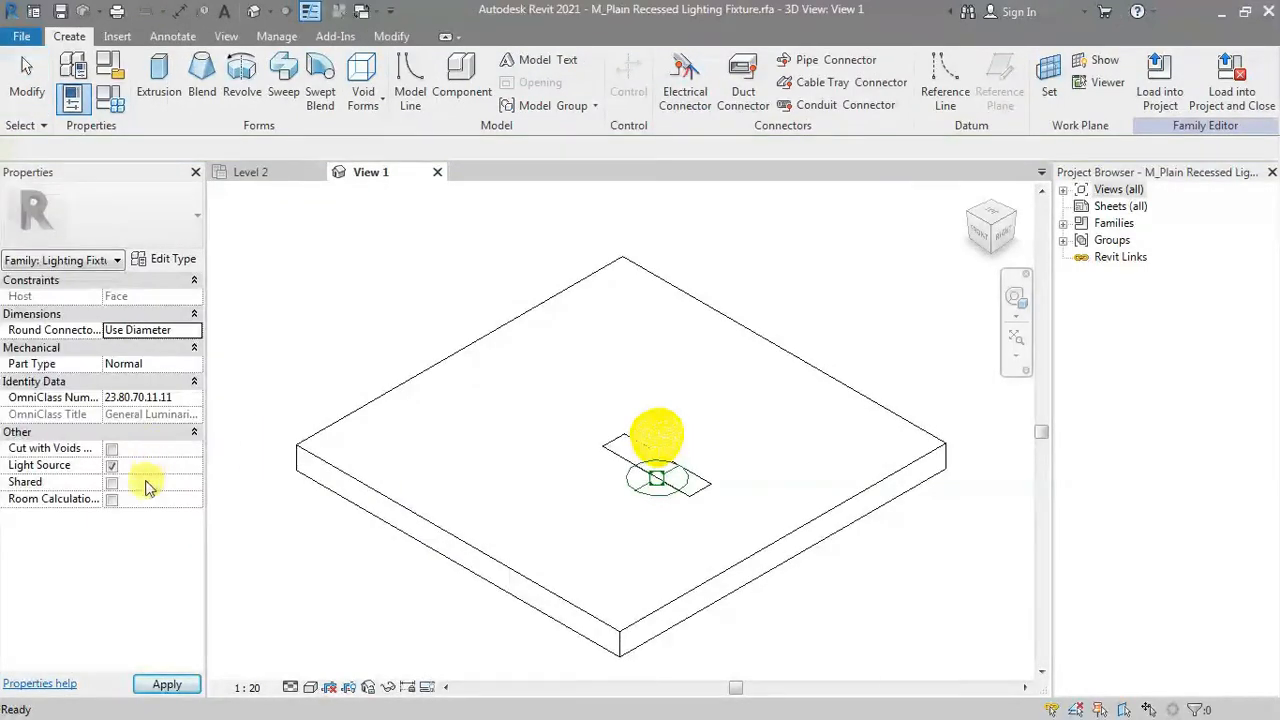
pyautogui.click(111, 499)
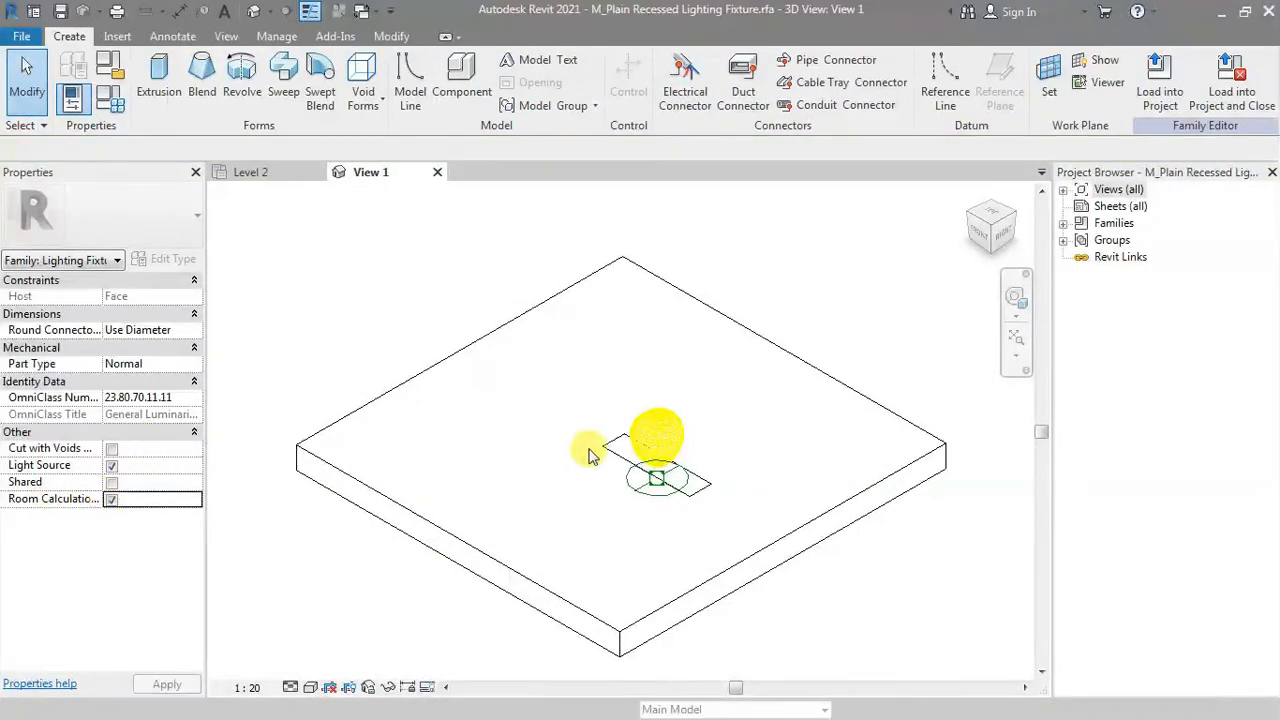
# Move the room calculation point below the ceiling host, load the fixture family into the project and close it without saving its file
pyautogui.keyDown('shift'); pyautogui.moveTo(889, 580); pyautogui.dragTo(580, 505, button='middle'); pyautogui.keyUp('shift')
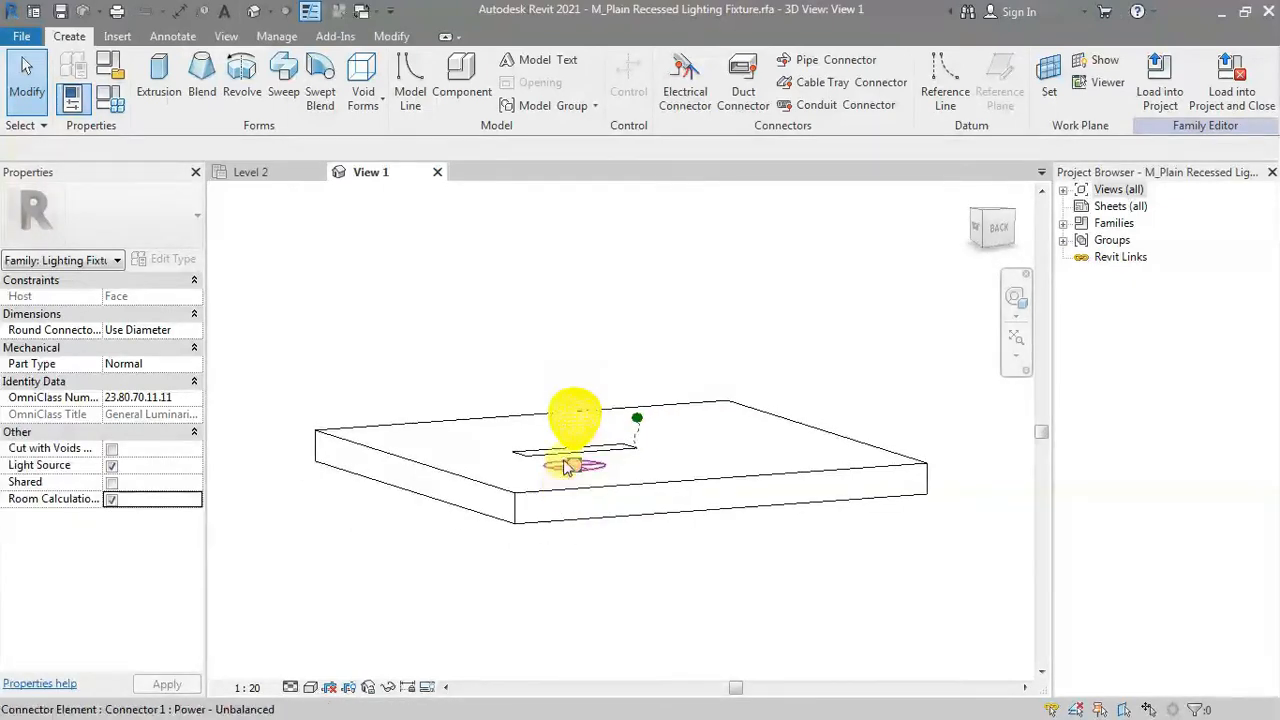
pyautogui.click(637, 424)
pyautogui.moveTo(637, 388); pyautogui.dragTo(635, 560)
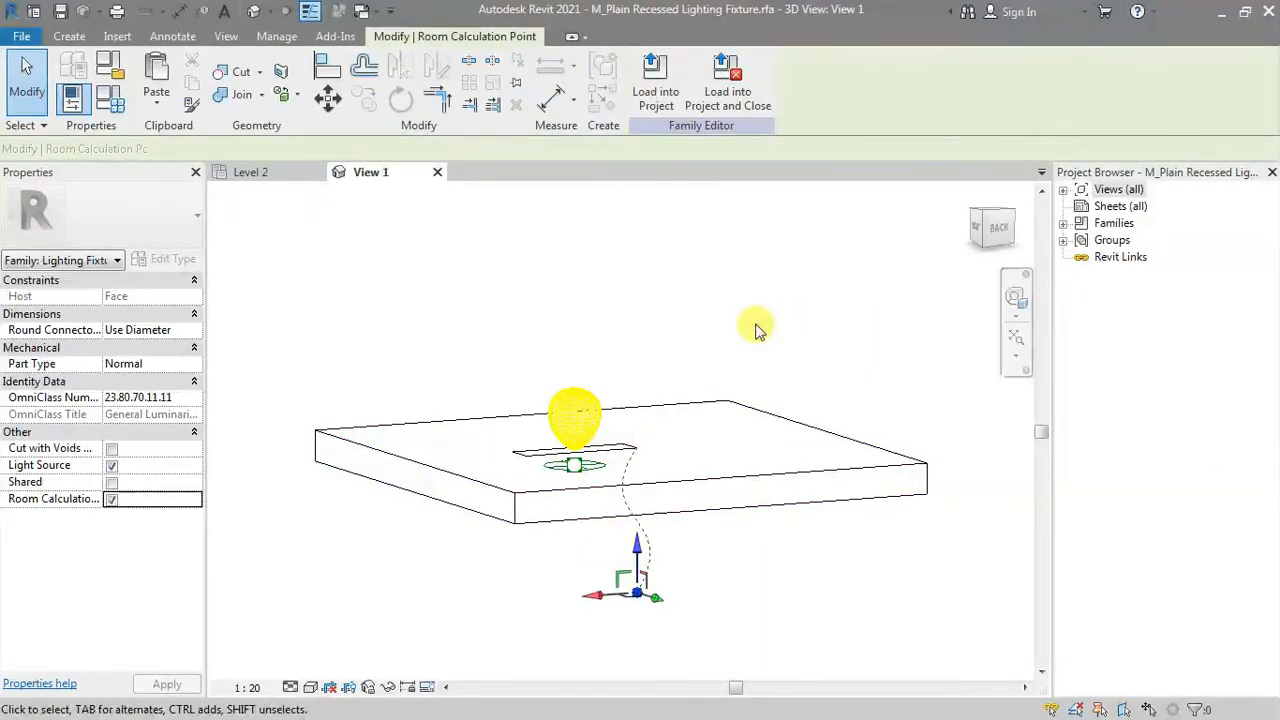
pyautogui.click(729, 98)
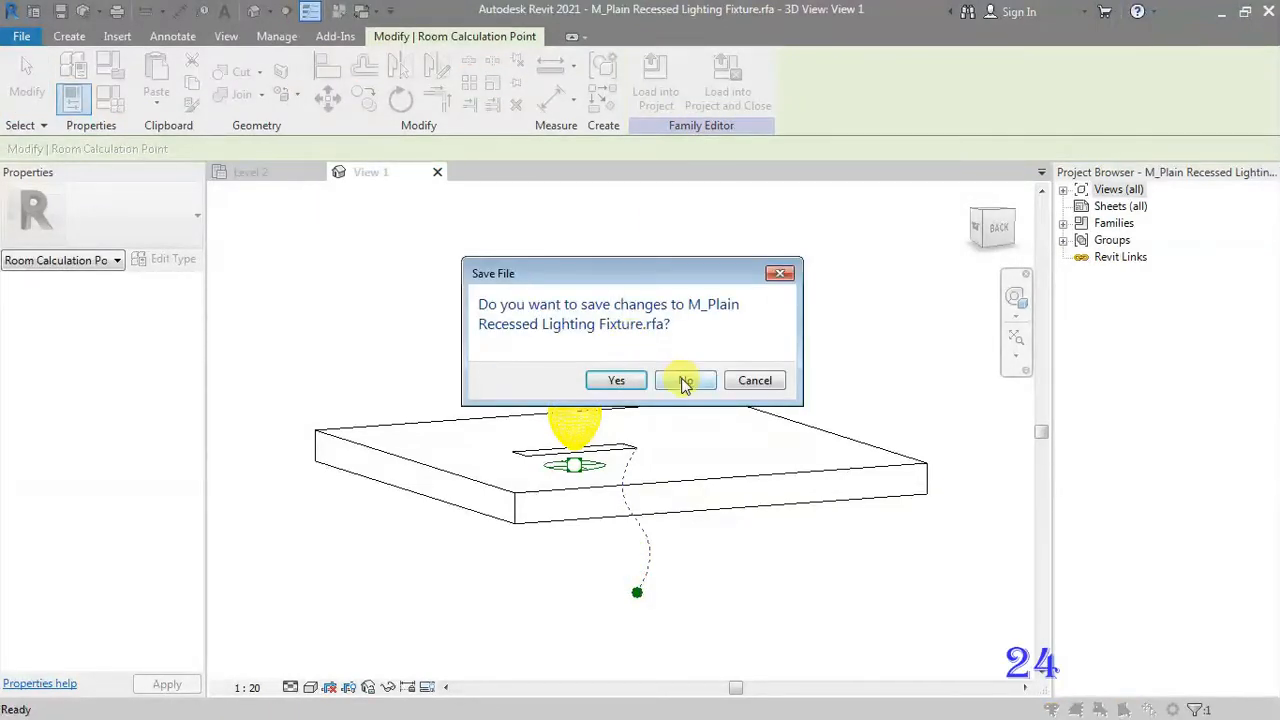
pyautogui.click(683, 383)
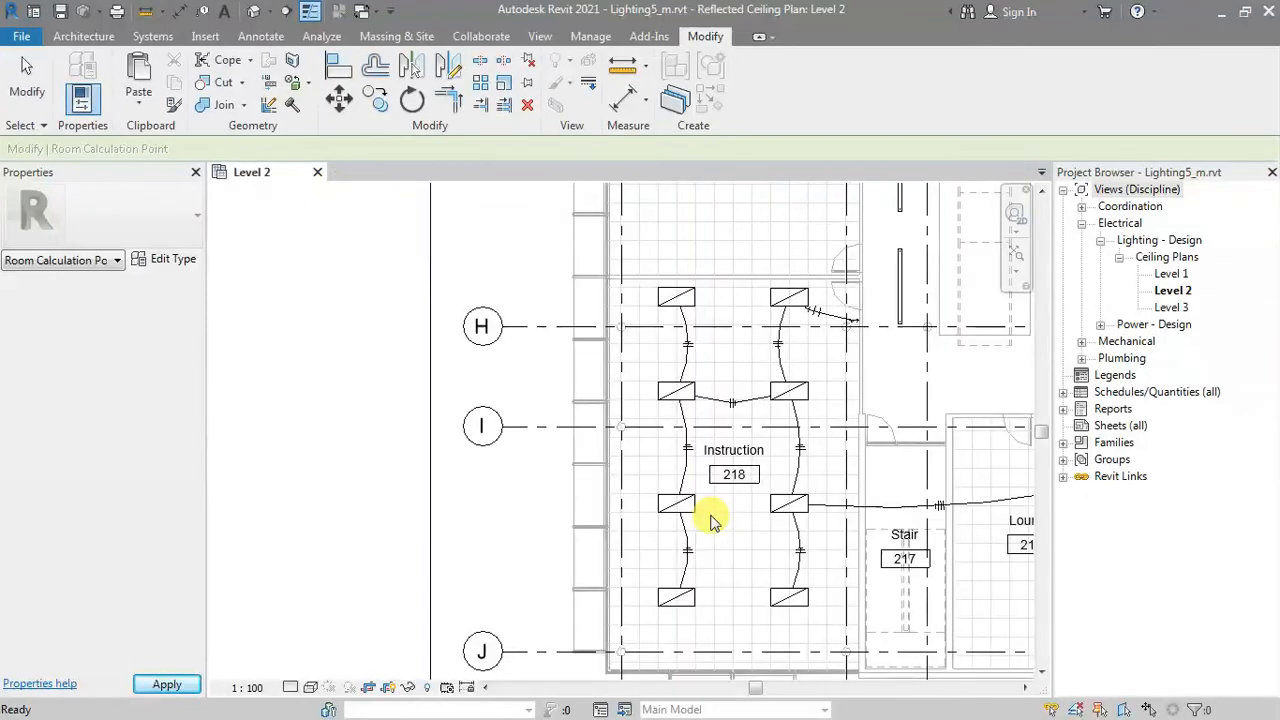
# Reselect the Instruction 218 space in the Level 2 ceiling plan and recheck its average estimated illumination and room cavity ratio
pyautogui.click(563, 494)
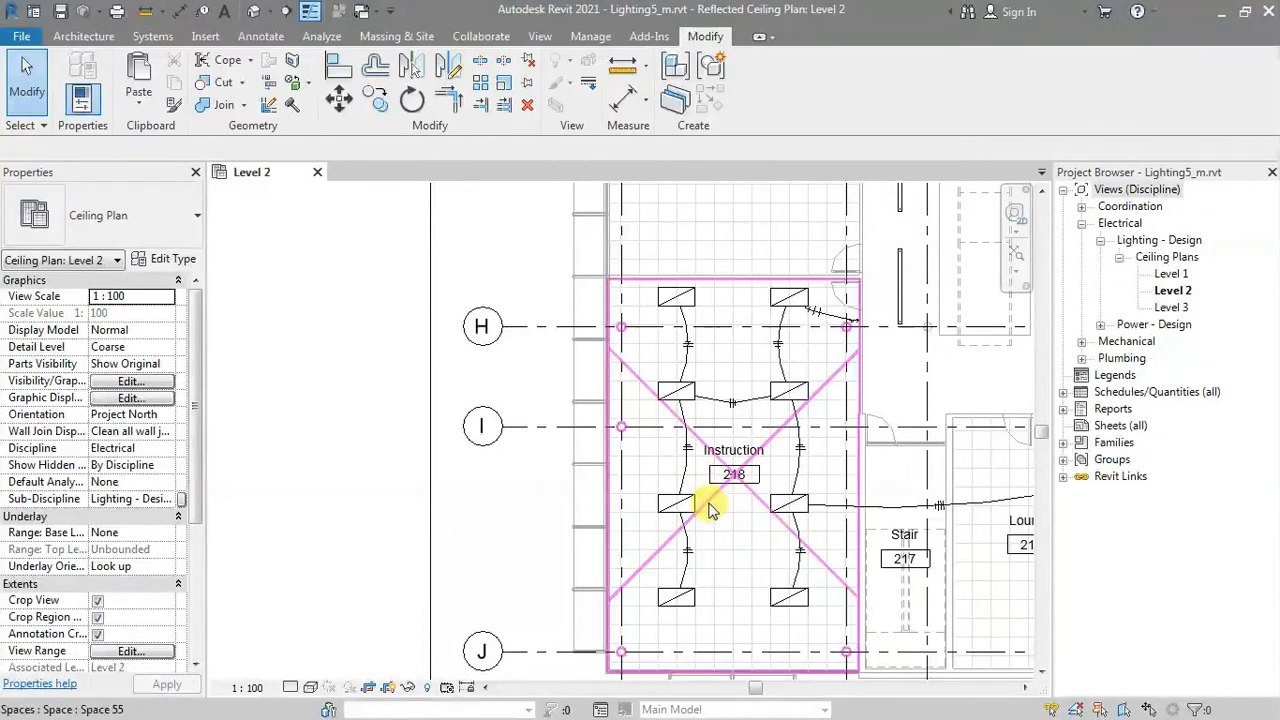
pyautogui.click(686, 566)
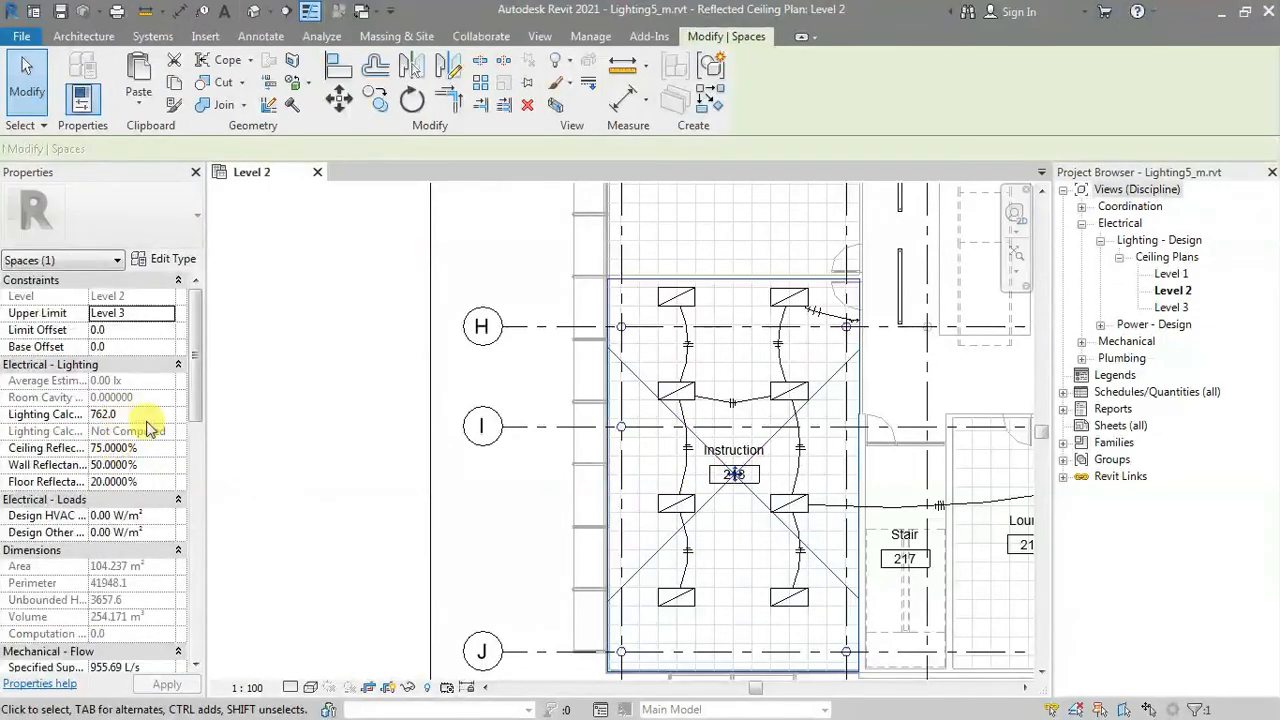